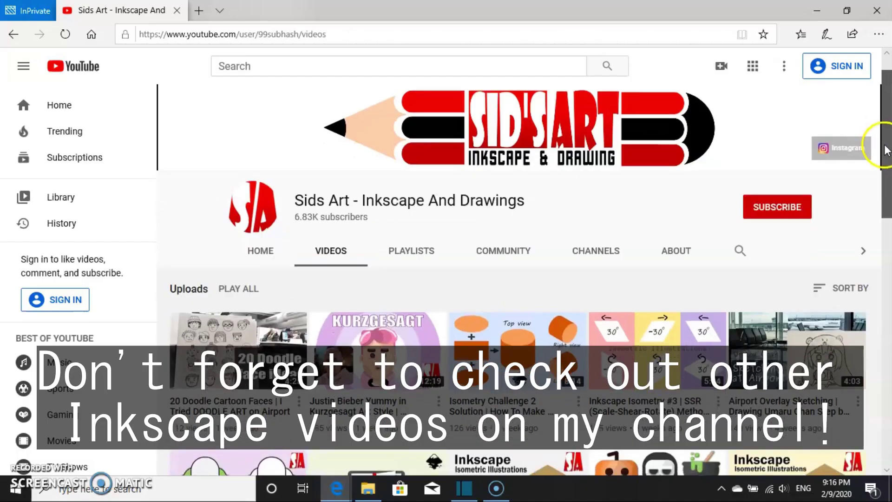
# Scroll down the tutorial channel's Videos list using the scrollbar.
pyautogui.moveTo(884, 146); pyautogui.dragTo(888, 269)
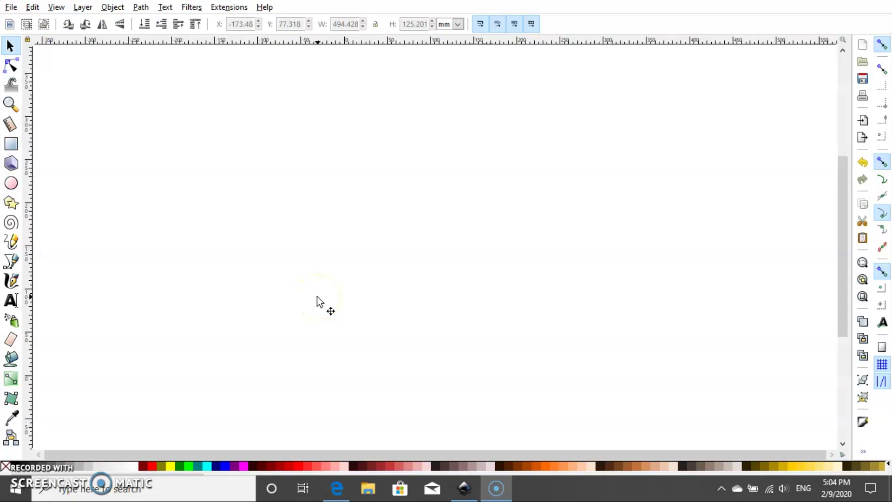
# Type the word COOL on the canvas and scale it up to a large size.
pyautogui.click(11, 300)
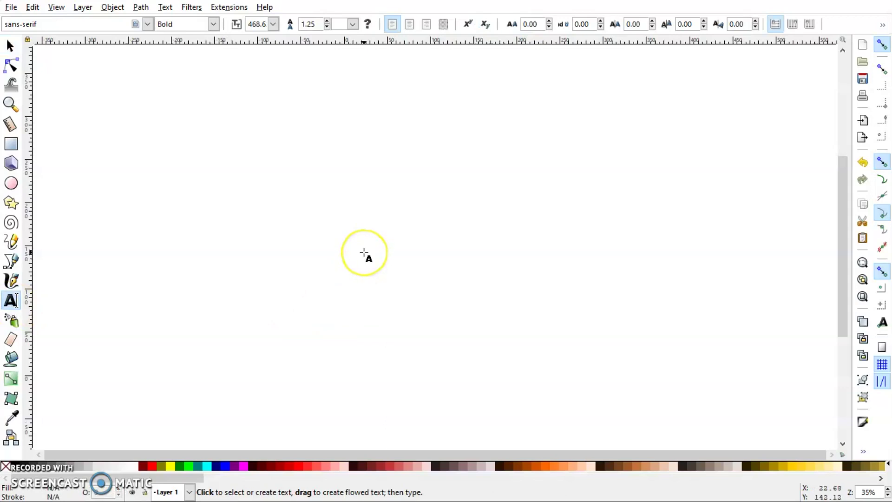
pyautogui.click(323, 235)
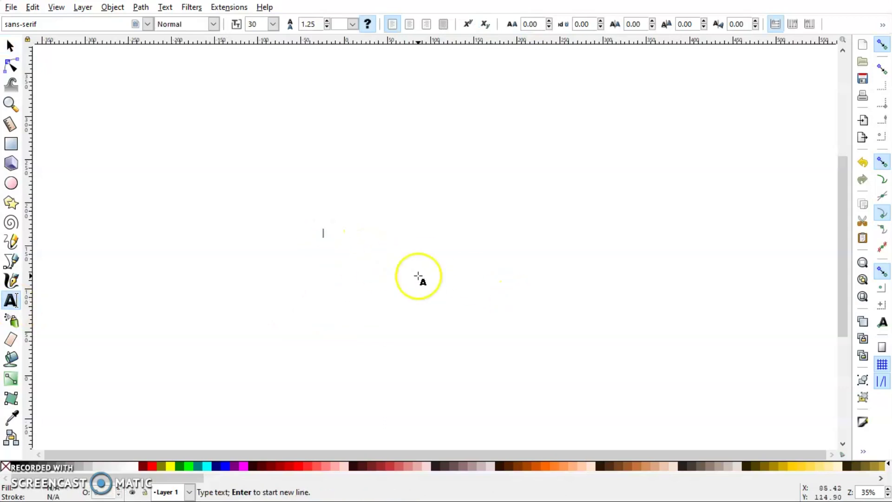
pyautogui.write('2001')
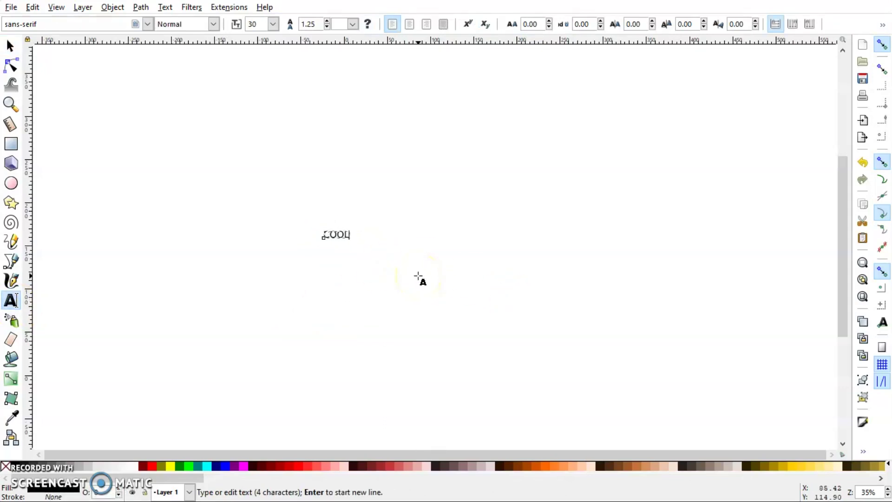
pyautogui.click(11, 46)
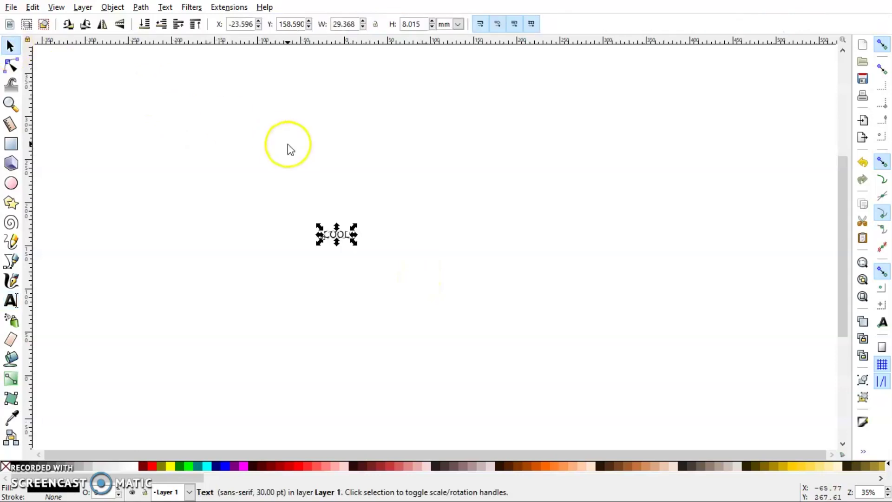
pyautogui.moveTo(353, 241); pyautogui.dragTo(544, 316)
pyautogui.moveTo(432, 259); pyautogui.dragTo(457, 263)
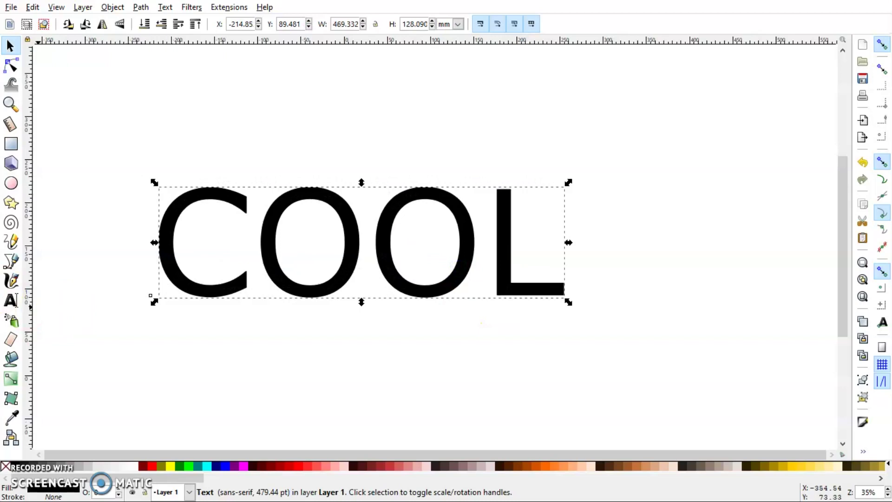
# Make the COOL text bold and move it toward the canvas centre.
pyautogui.click(11, 299)
pyautogui.click(214, 23)
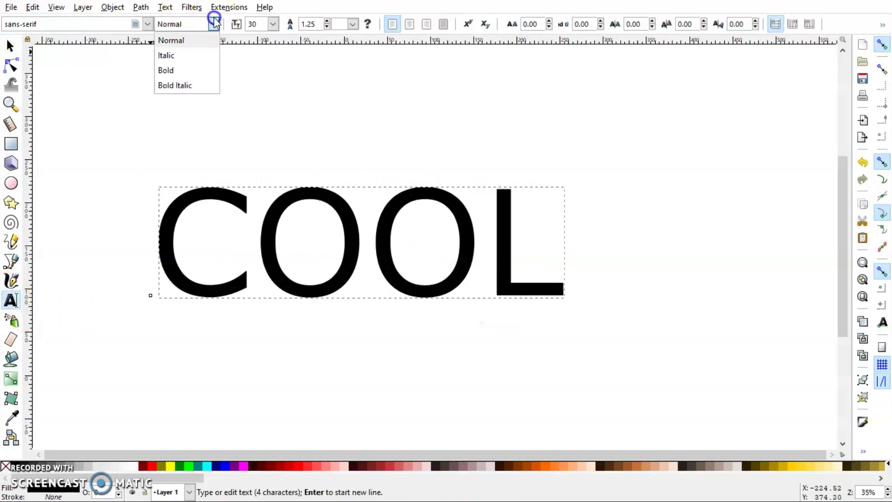
pyautogui.click(196, 70)
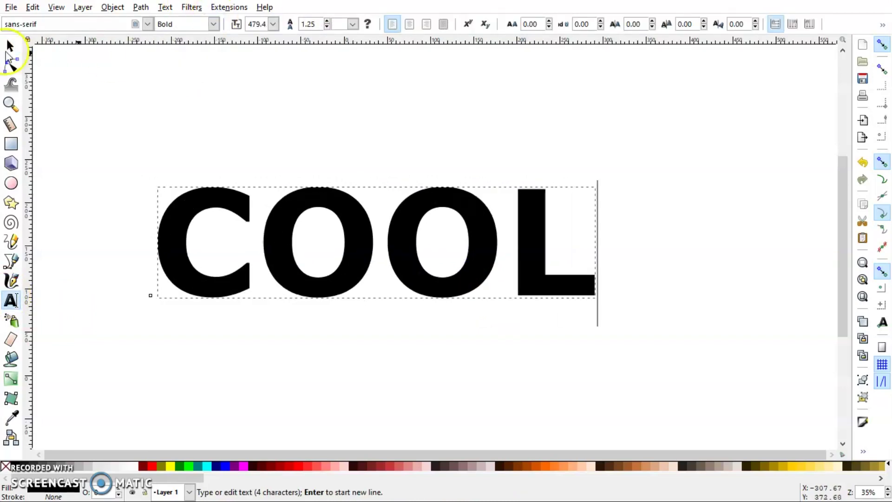
pyautogui.click(10, 46)
pyautogui.click(456, 203)
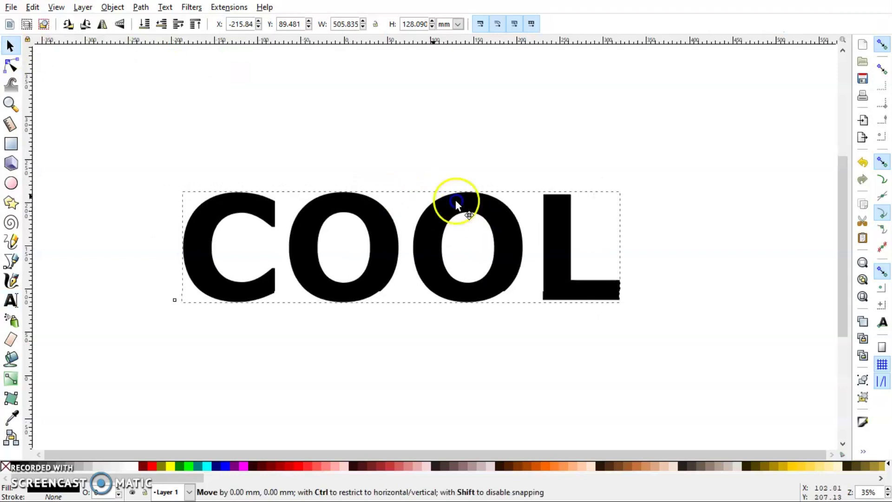
pyautogui.moveTo(456, 203); pyautogui.dragTo(469, 206)
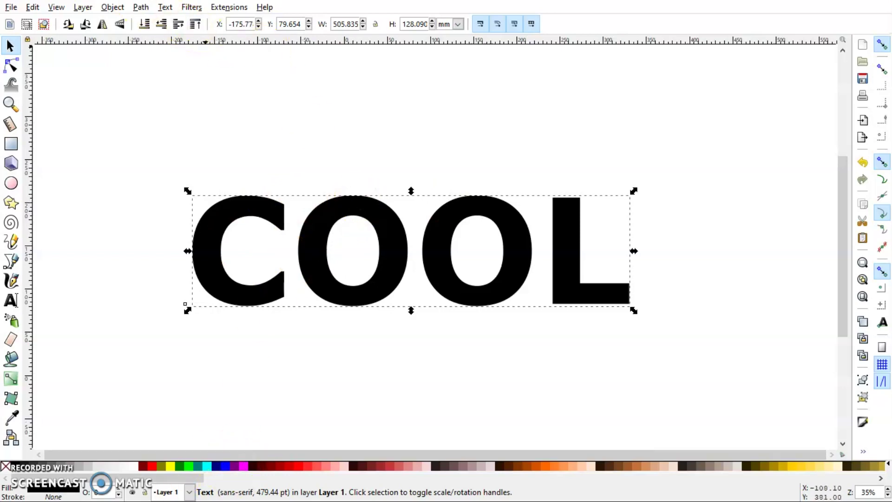
# Convert the COOL text to paths and ungroup it into separate letters.
pyautogui.click(141, 7)
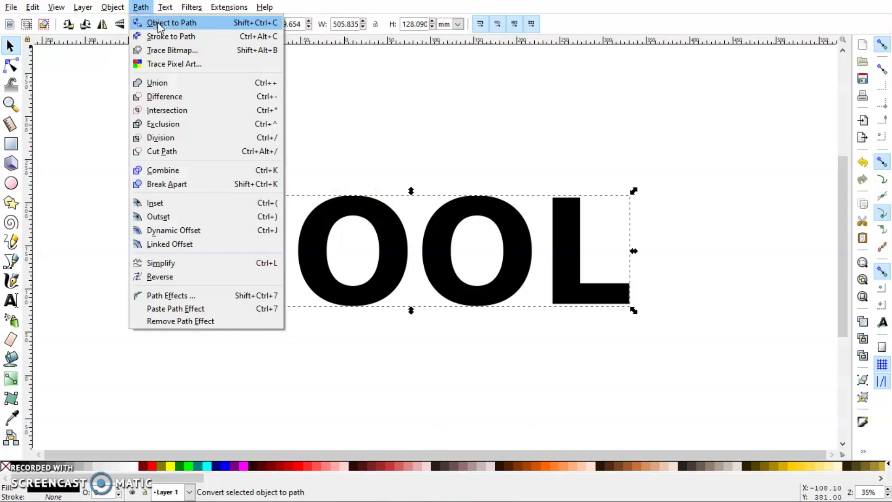
pyautogui.click(158, 23)
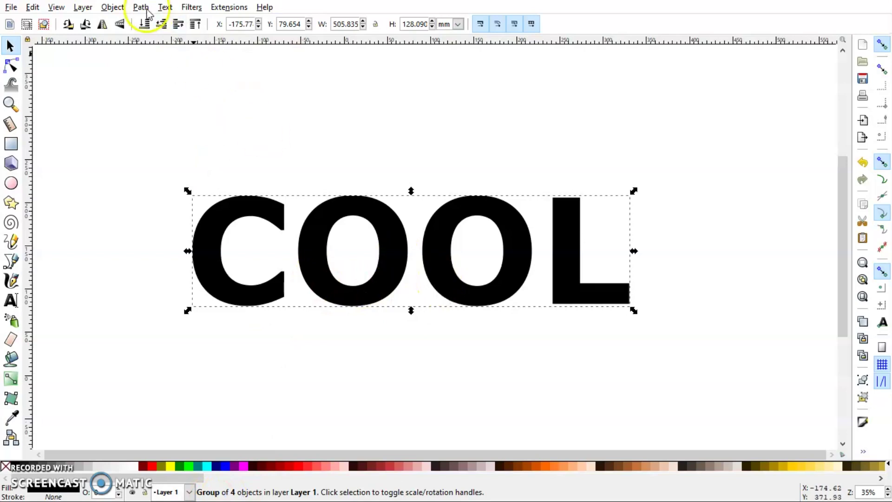
pyautogui.click(116, 8)
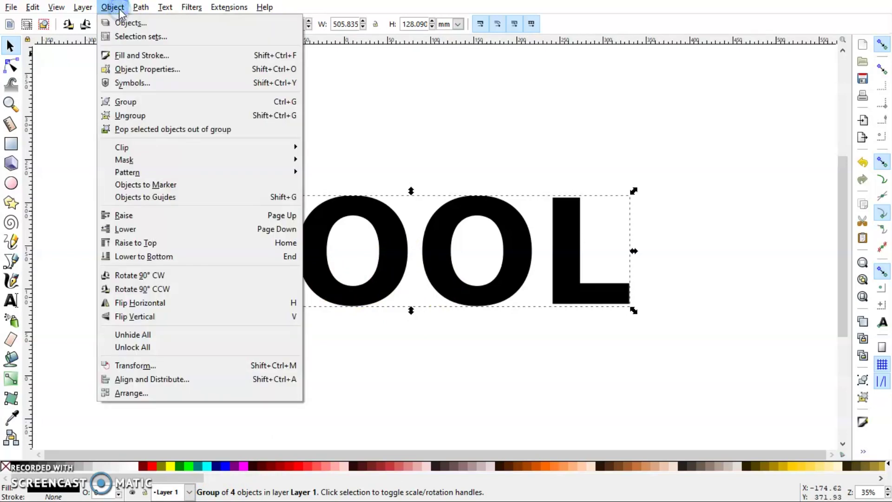
pyautogui.click(149, 116)
# Move the C and both Os left to adjust the spacing between the letters.
pyautogui.click(324, 184)
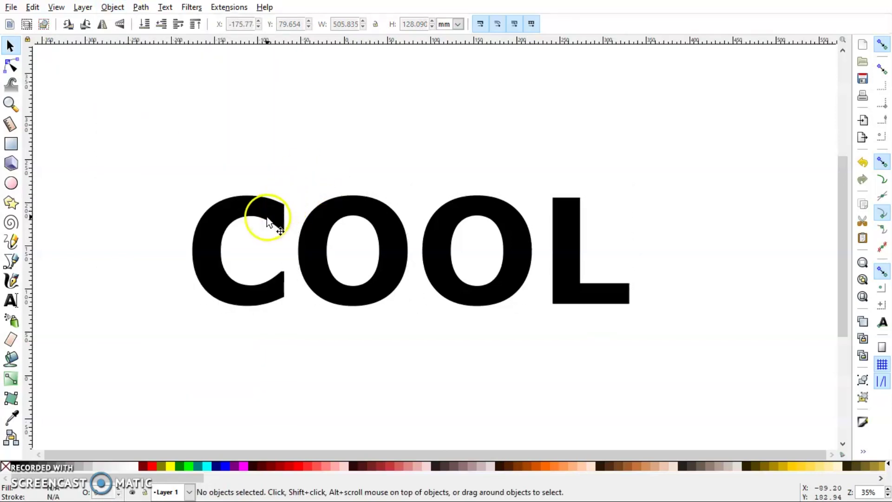
pyautogui.moveTo(267, 220); pyautogui.dragTo(210, 219)
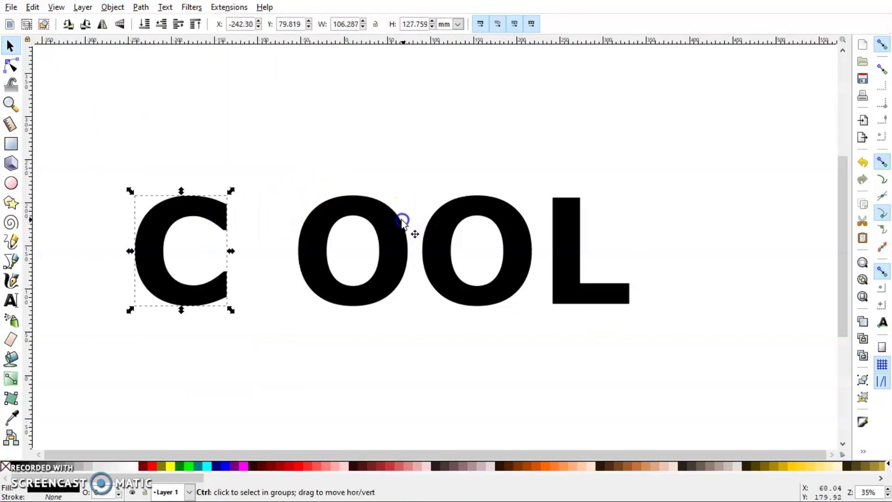
pyautogui.click(402, 222)
pyautogui.moveTo(399, 224); pyautogui.dragTo(381, 219)
pyautogui.moveTo(511, 221); pyautogui.dragTo(504, 224)
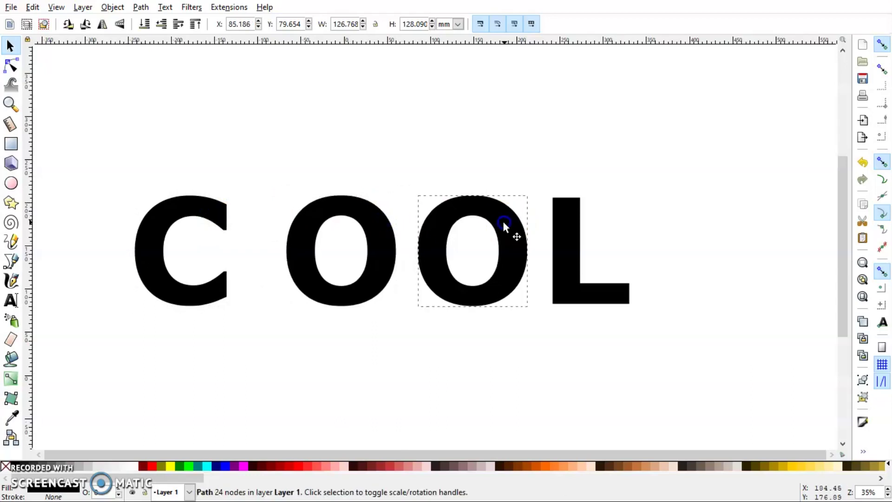
pyautogui.click(365, 334)
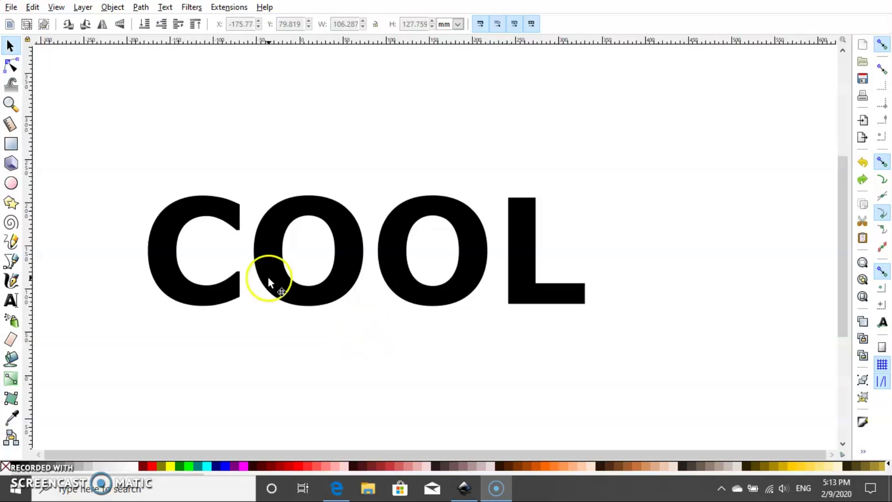
pyautogui.moveTo(201, 196); pyautogui.dragTo(144, 209)
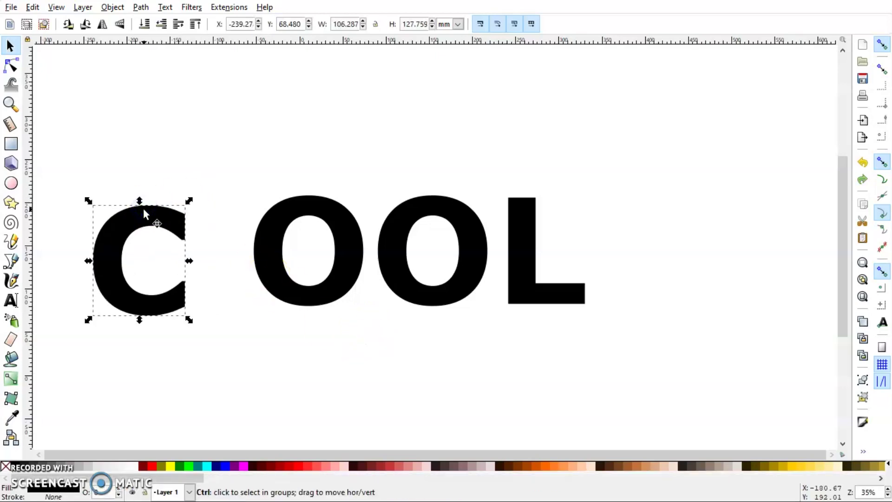
pyautogui.hotkey('ctrl', 'z')
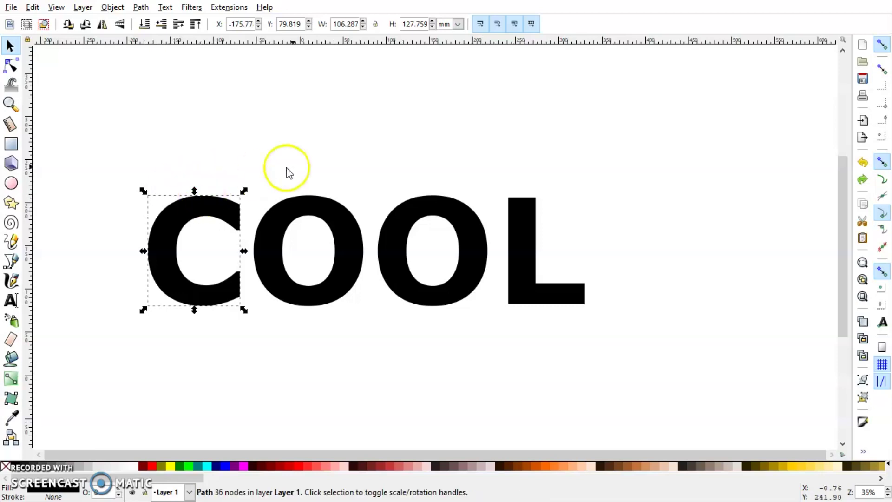
# Scale the C to 86.602% height in the Transform dialog's Scale tab.
pyautogui.click(113, 7)
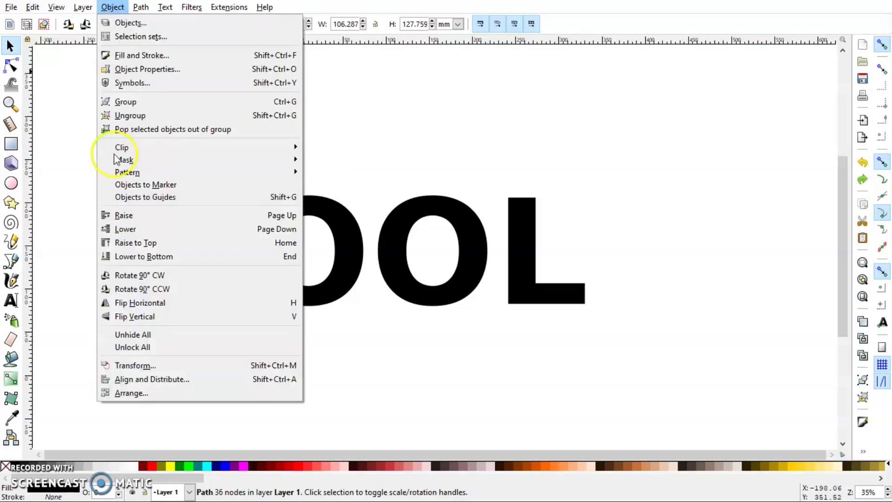
pyautogui.click(140, 365)
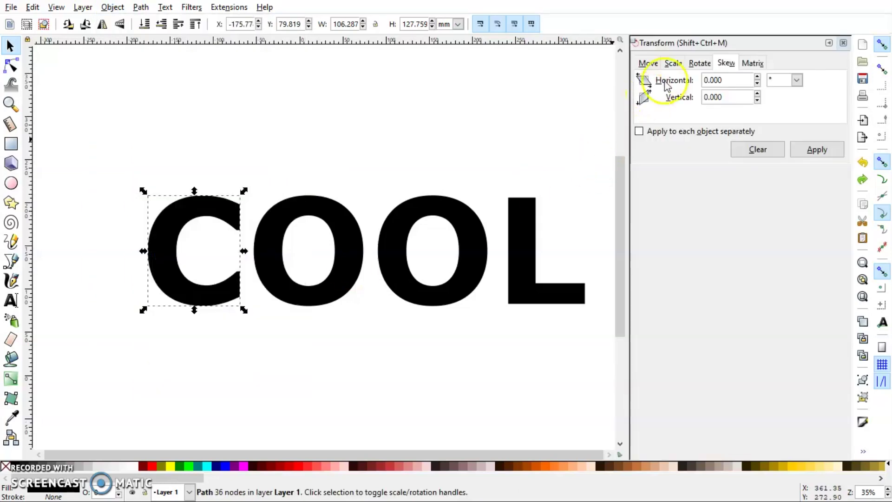
pyautogui.click(676, 65)
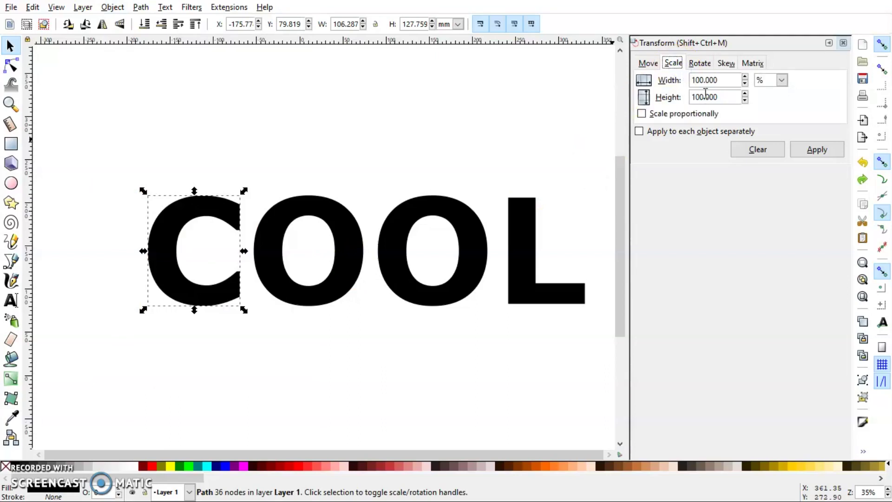
pyautogui.write('86.602')
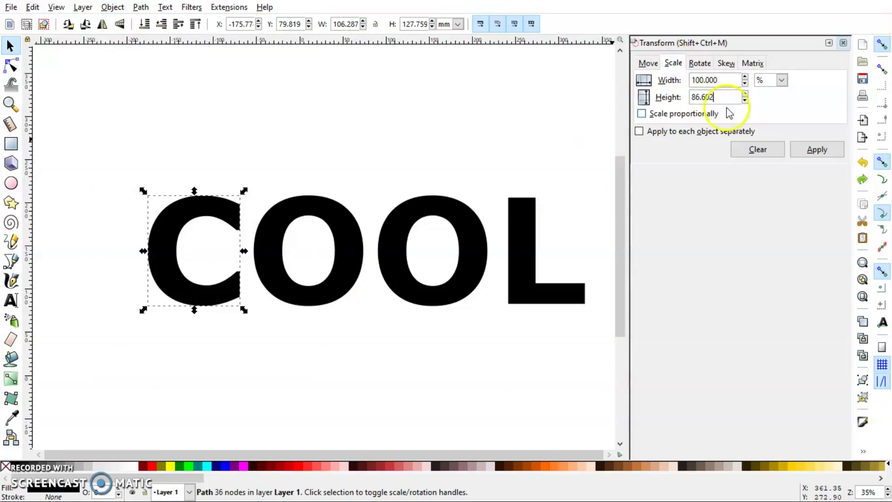
pyautogui.click(811, 148)
# Apply the same 86.602% height scaling to the O, O and L.
pyautogui.click(462, 169)
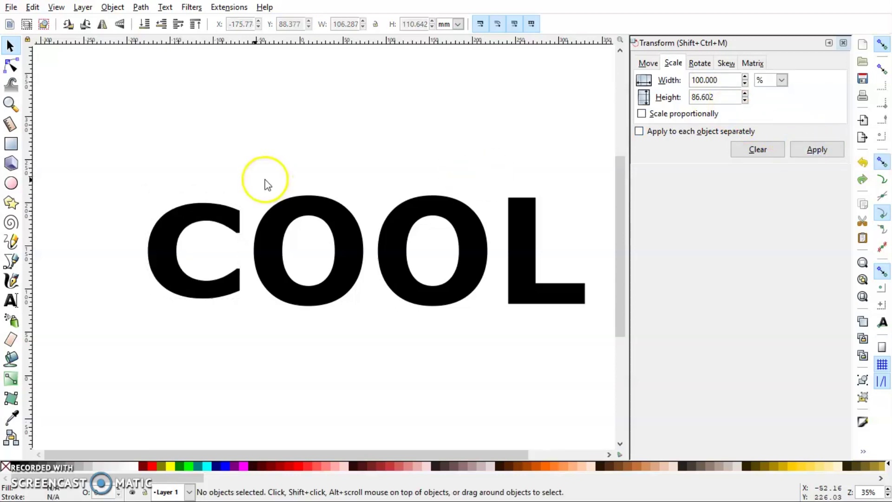
pyautogui.moveTo(251, 186); pyautogui.dragTo(592, 316)
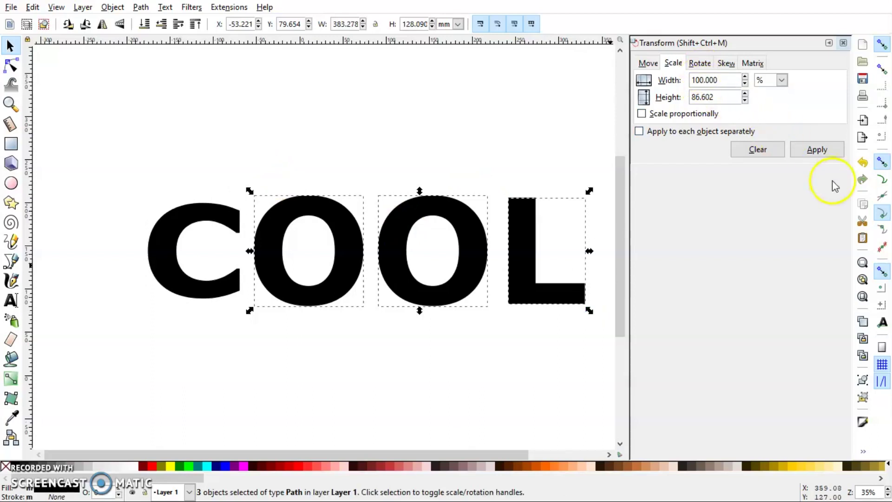
pyautogui.click(819, 151)
pyautogui.click(818, 150)
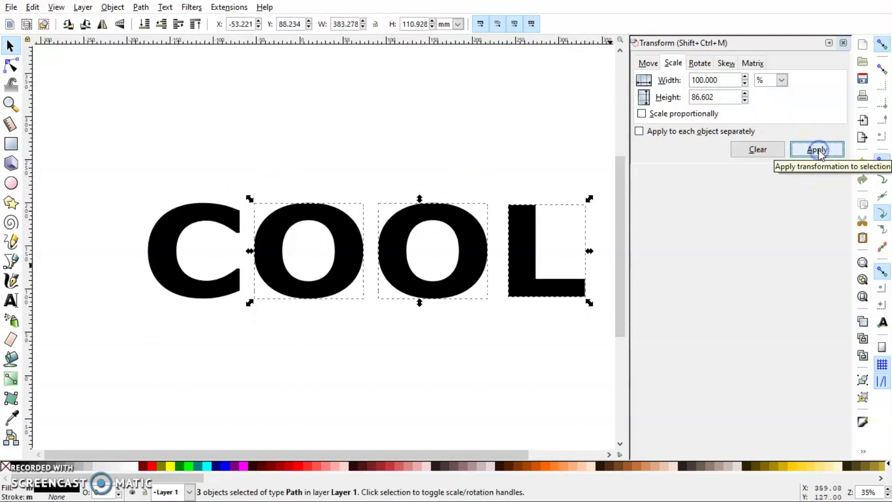
pyautogui.click(148, 228)
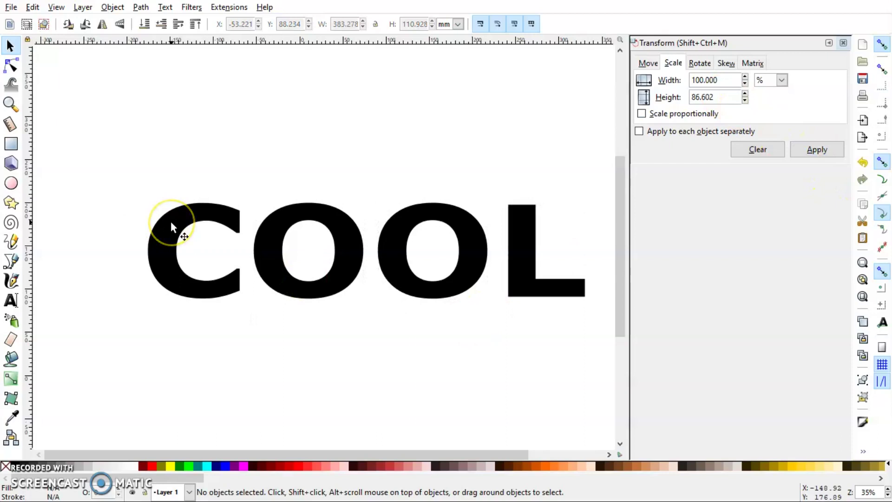
# Skew the C 30° horizontally with the Transform dialog.
pyautogui.click(171, 221)
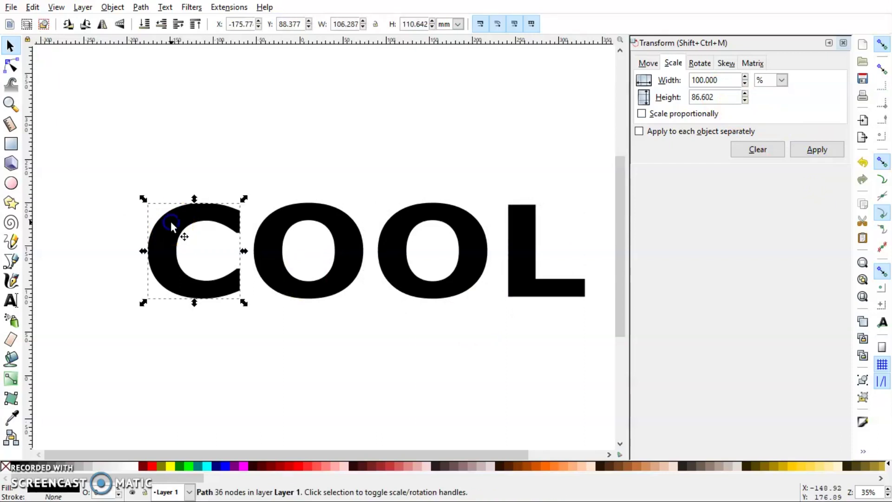
pyautogui.click(728, 64)
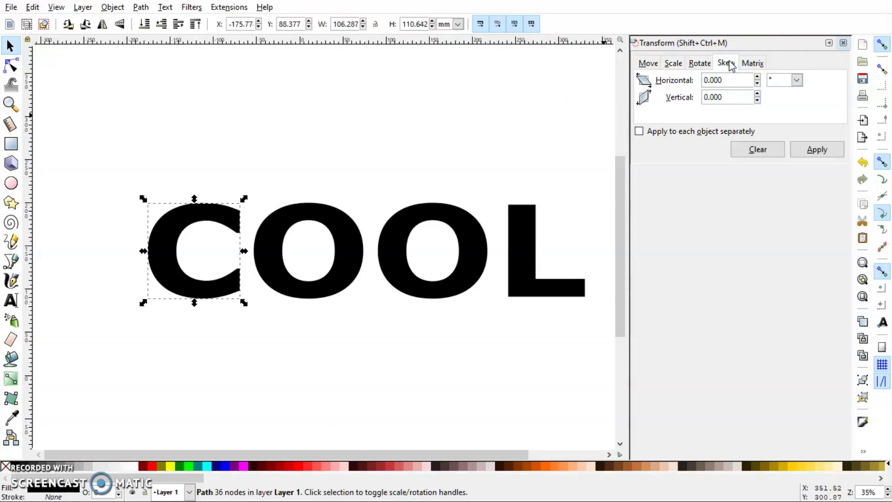
pyautogui.click(718, 76)
pyautogui.doubleClick(718, 78)
pyautogui.click(830, 148)
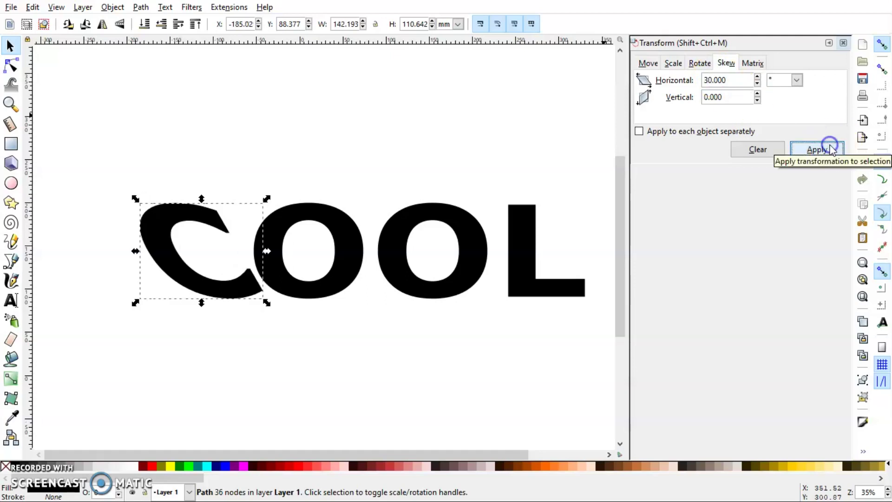
# Rotate the C by 30° and shift it further left.
pyautogui.click(699, 62)
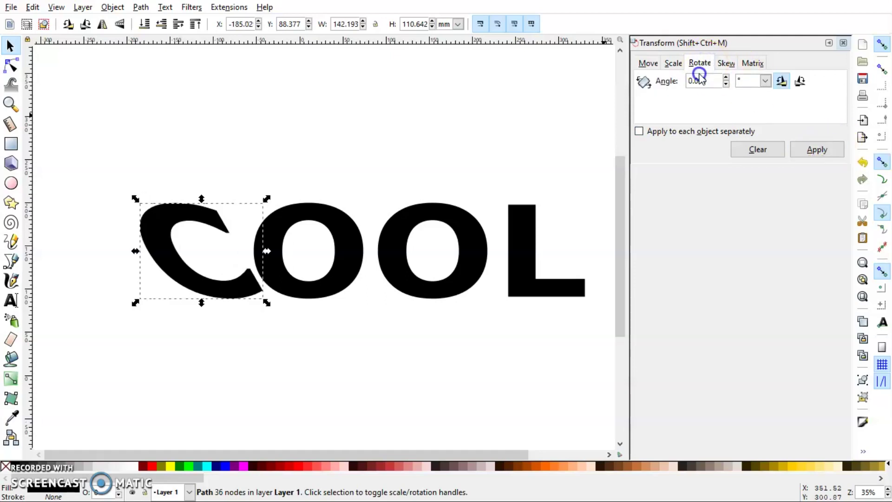
pyautogui.write('30')
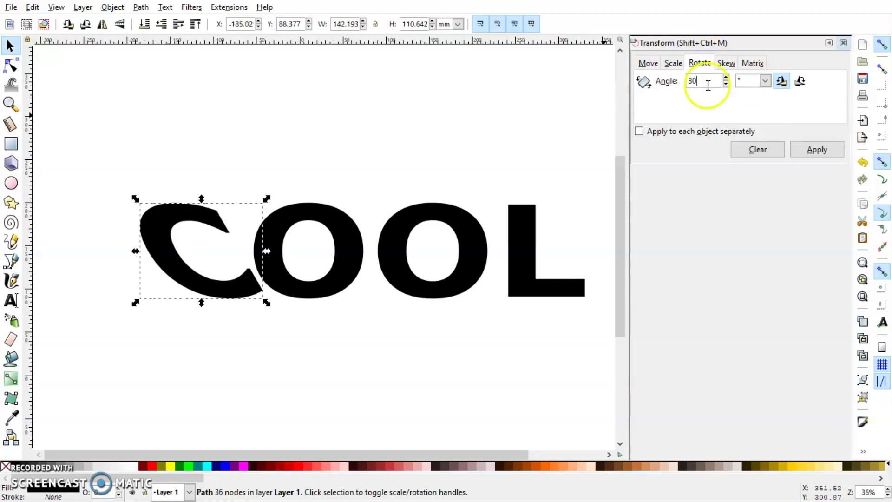
pyautogui.click(810, 158)
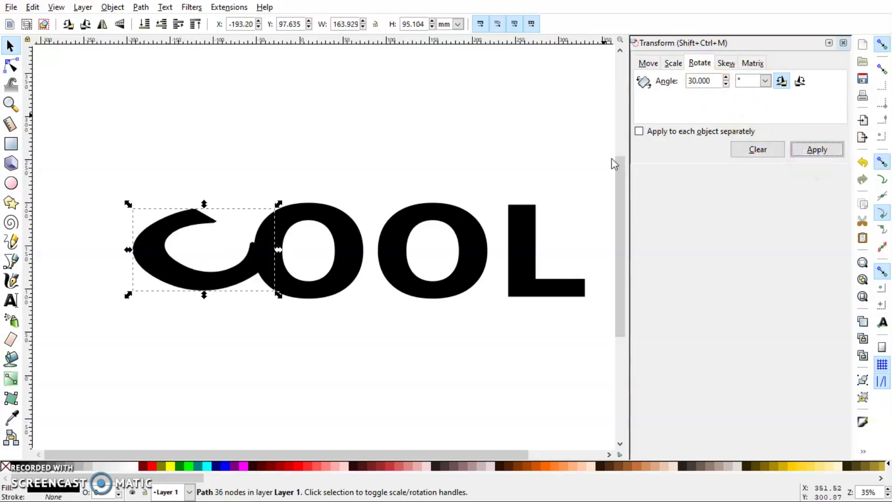
pyautogui.moveTo(207, 284); pyautogui.dragTo(170, 283)
pyautogui.click(280, 137)
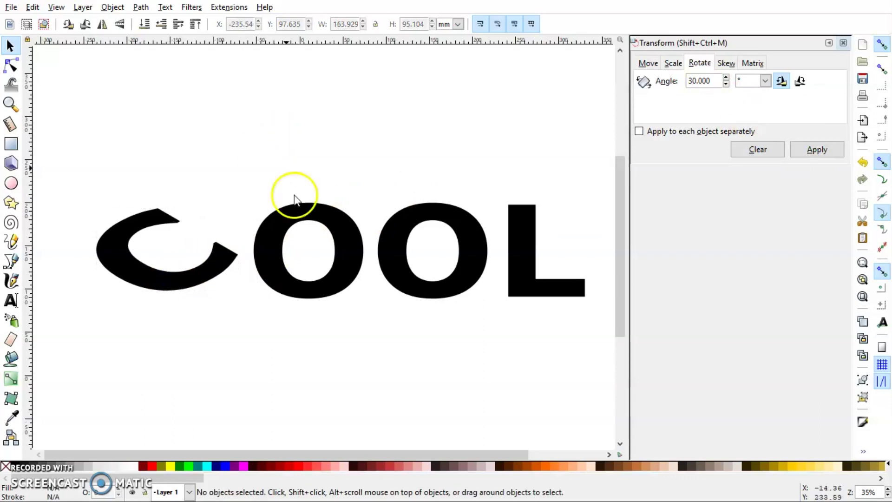
# Skew the first O 30° horizontally and rotate it −30°.
pyautogui.click(299, 205)
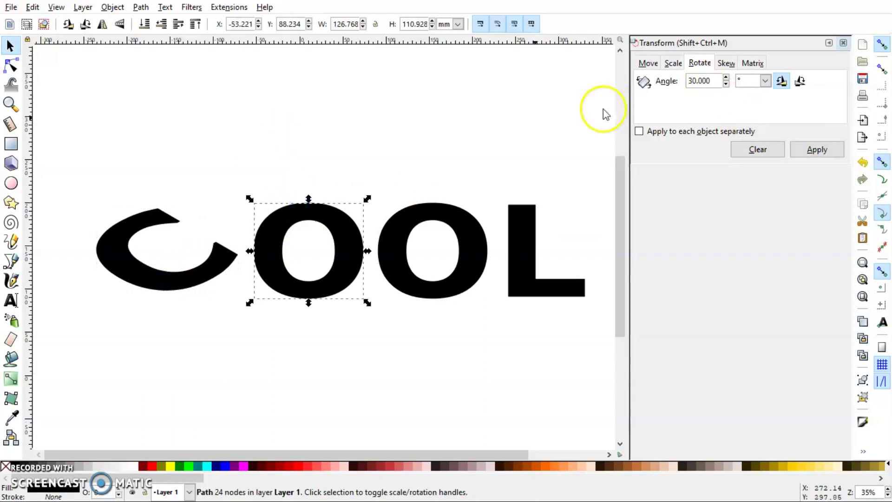
pyautogui.click(722, 64)
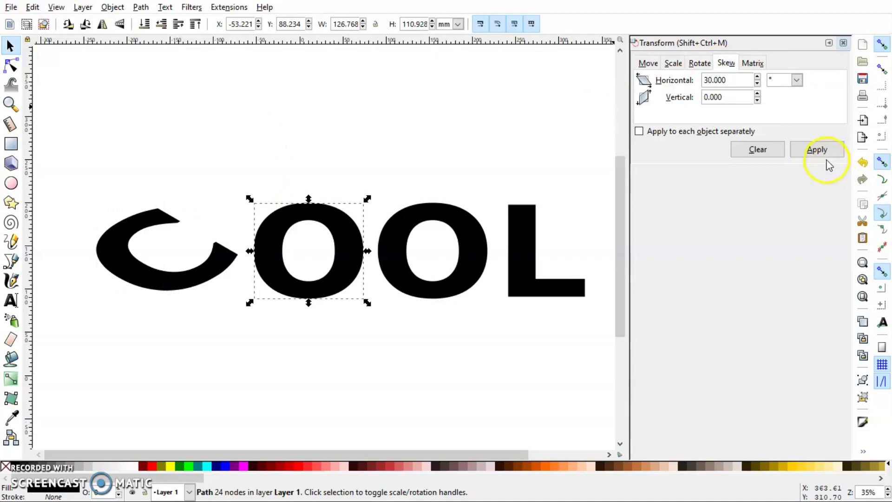
pyautogui.click(826, 160)
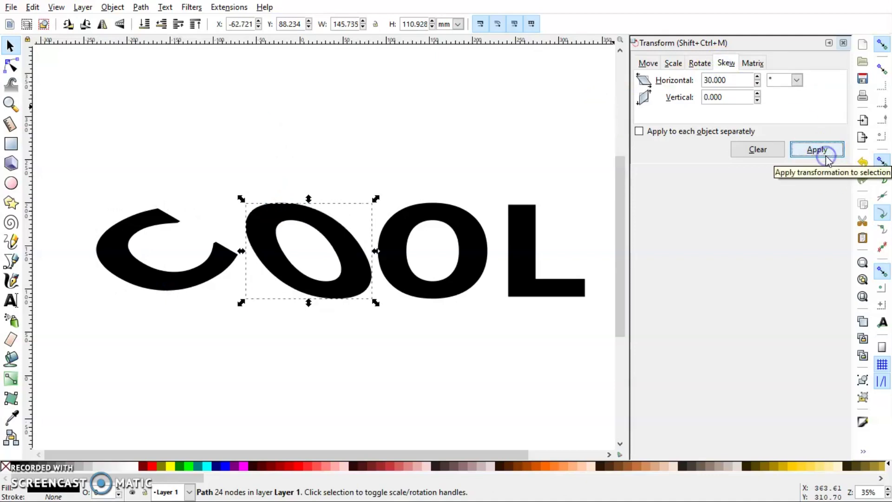
pyautogui.click(782, 118)
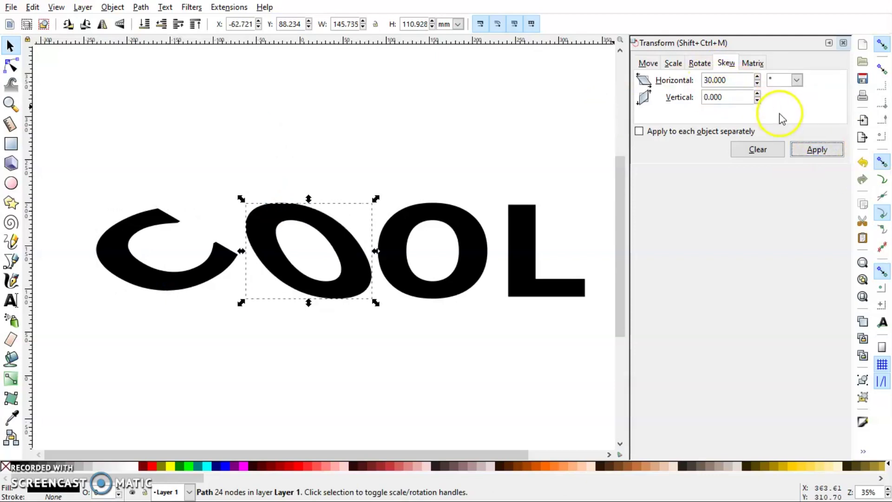
pyautogui.click(699, 63)
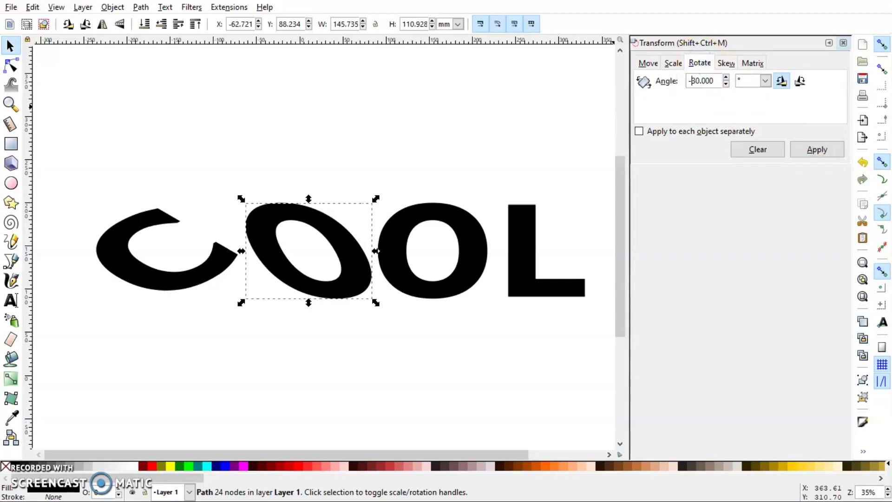
pyautogui.write('-')
pyautogui.click(828, 149)
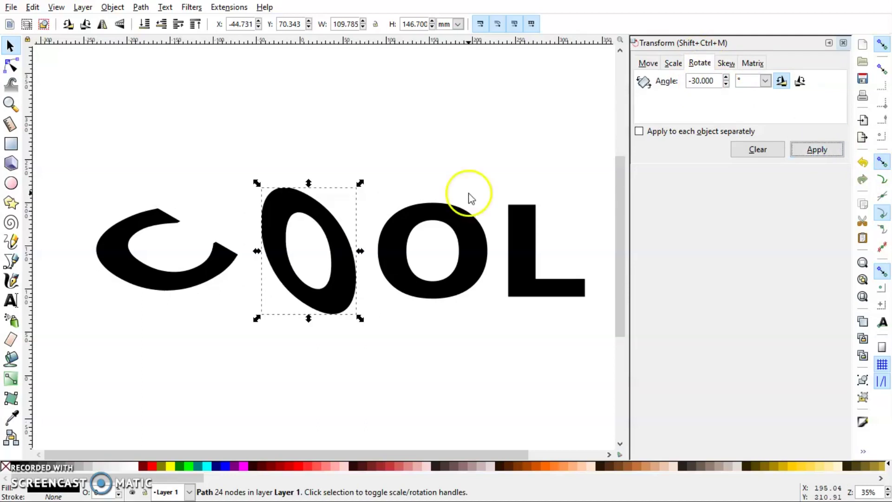
pyautogui.click(435, 195)
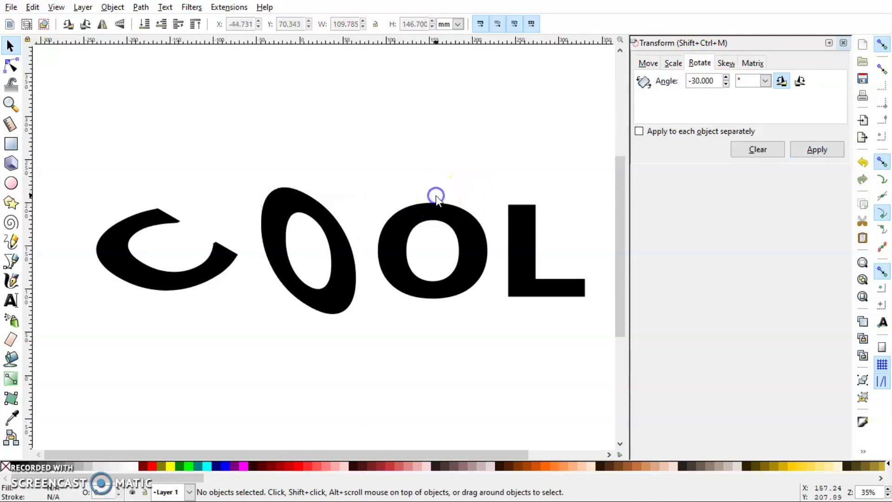
# Replace the second O with a horizontally flipped duplicate of the tilted O.
pyautogui.click(419, 218)
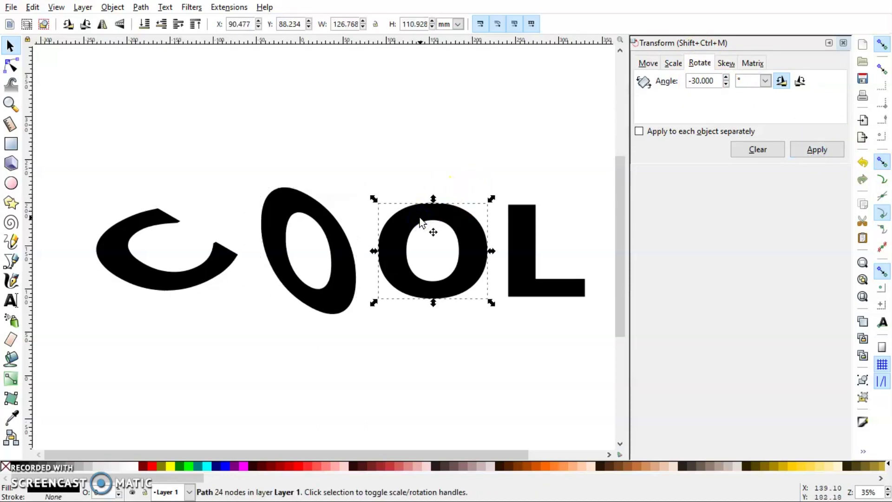
pyautogui.press('Delete')
pyautogui.click(342, 243)
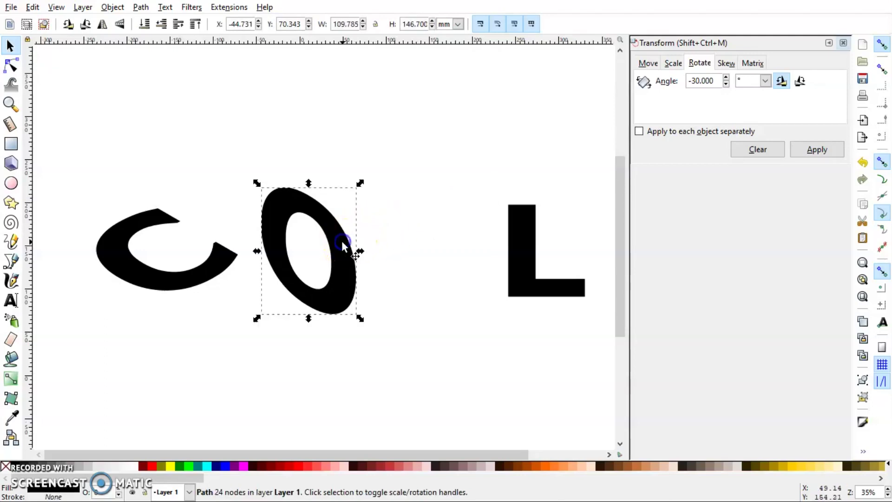
pyautogui.press('ctrl')
pyautogui.hotkey('ctrl', 'd')
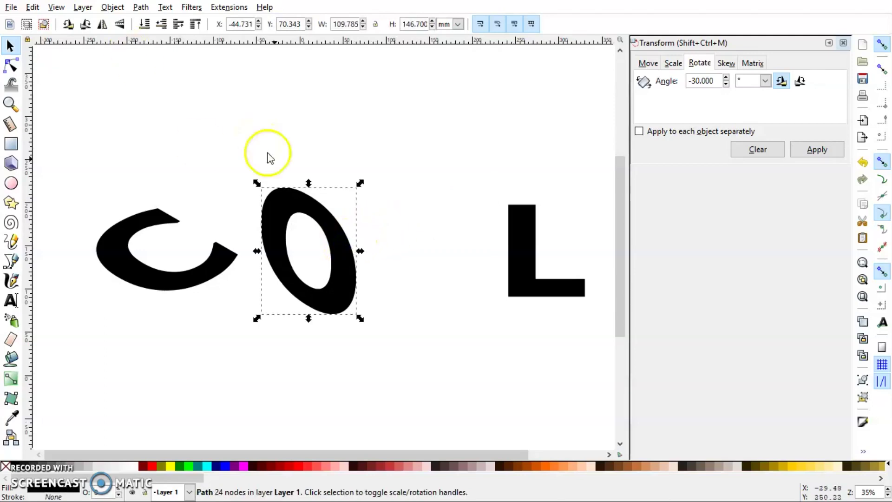
pyautogui.moveTo(302, 201); pyautogui.dragTo(437, 221)
pyautogui.click(101, 25)
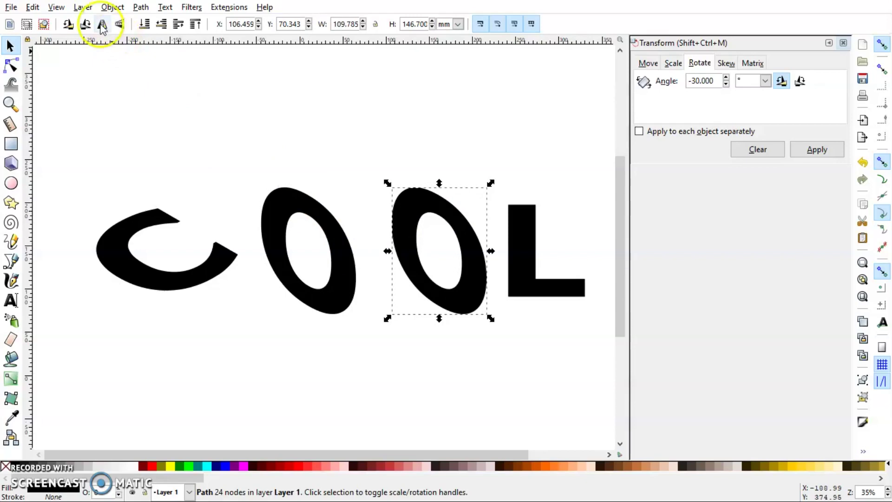
pyautogui.click(102, 26)
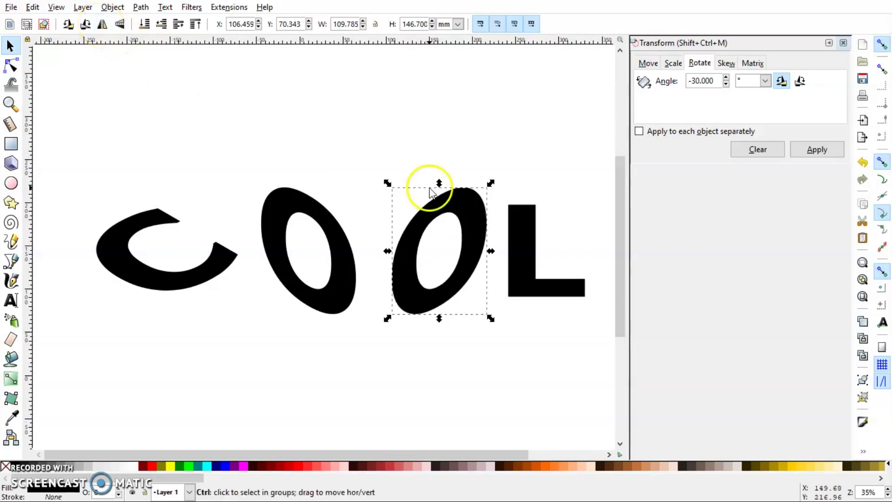
pyautogui.moveTo(431, 204); pyautogui.dragTo(420, 201)
pyautogui.click(450, 169)
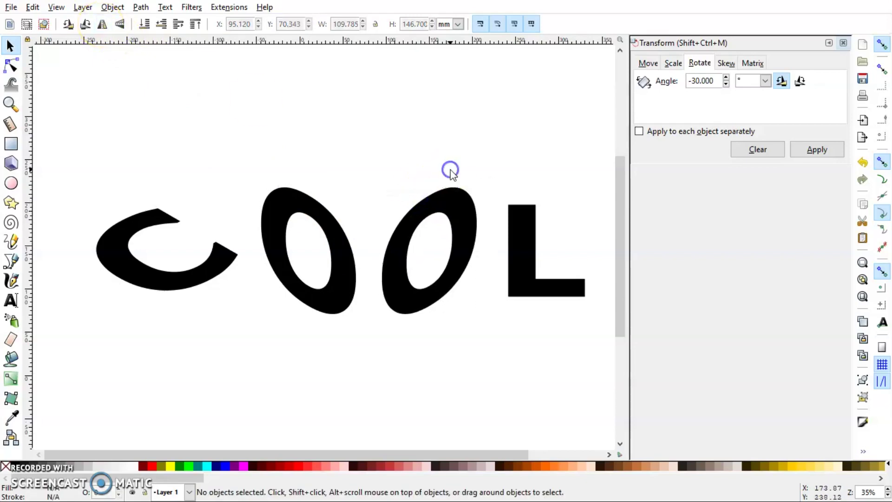
pyautogui.moveTo(371, 454); pyautogui.dragTo(462, 454)
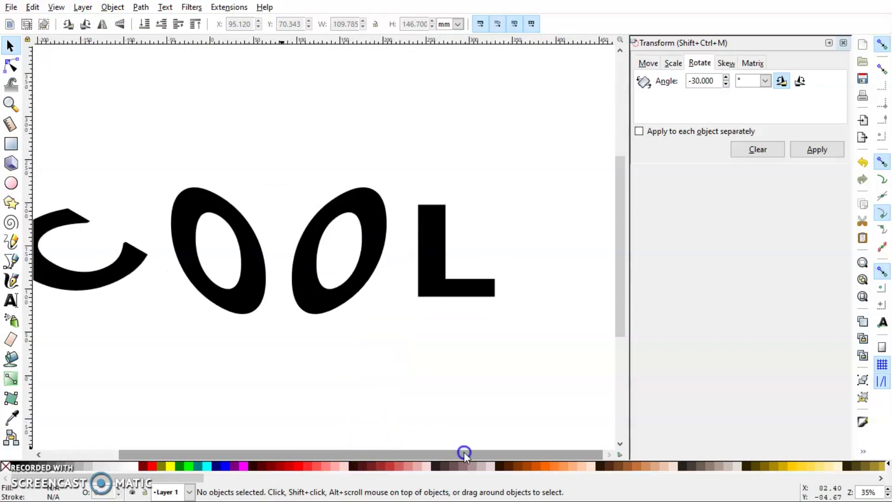
# Skew the L by −30° horizontally.
pyautogui.click(428, 215)
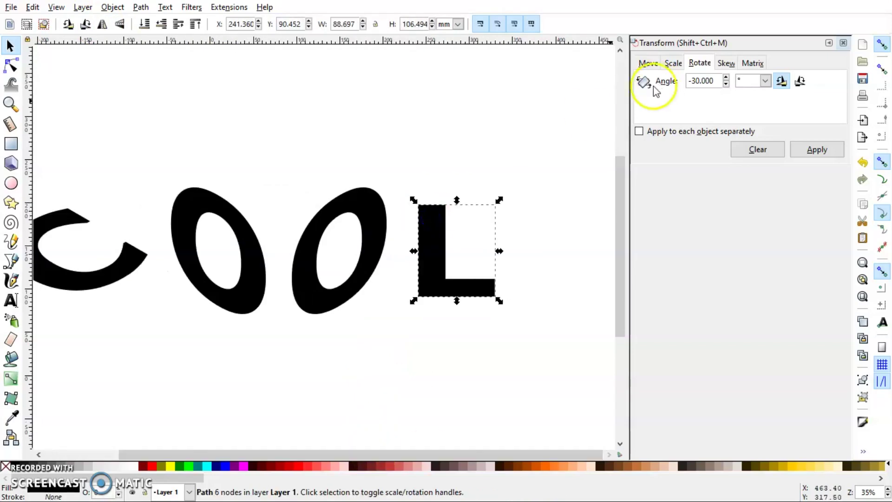
pyautogui.click(725, 63)
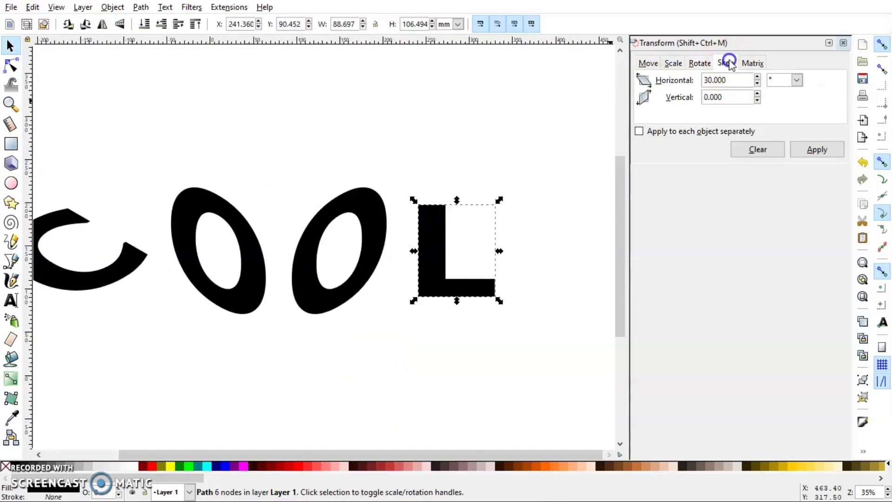
pyautogui.click(711, 80)
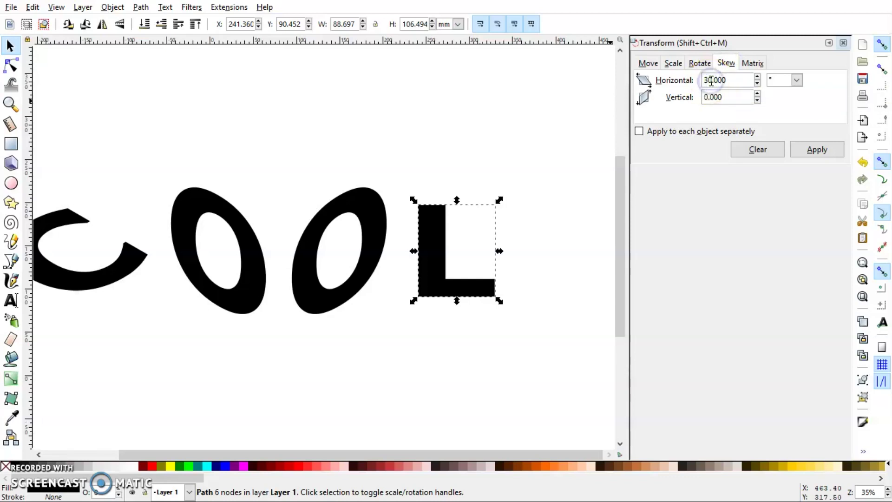
pyautogui.click(704, 81)
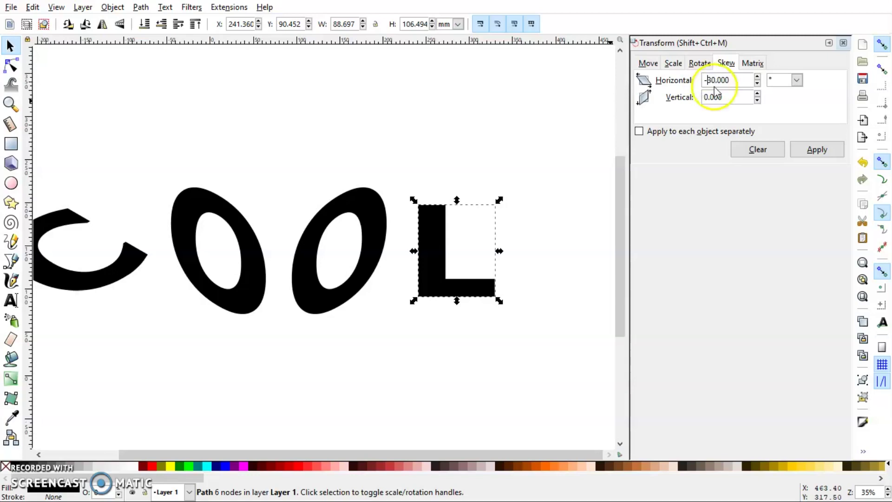
pyautogui.click(817, 150)
# Rotate the skewed L by −30° and move it to the right.
pyautogui.click(700, 63)
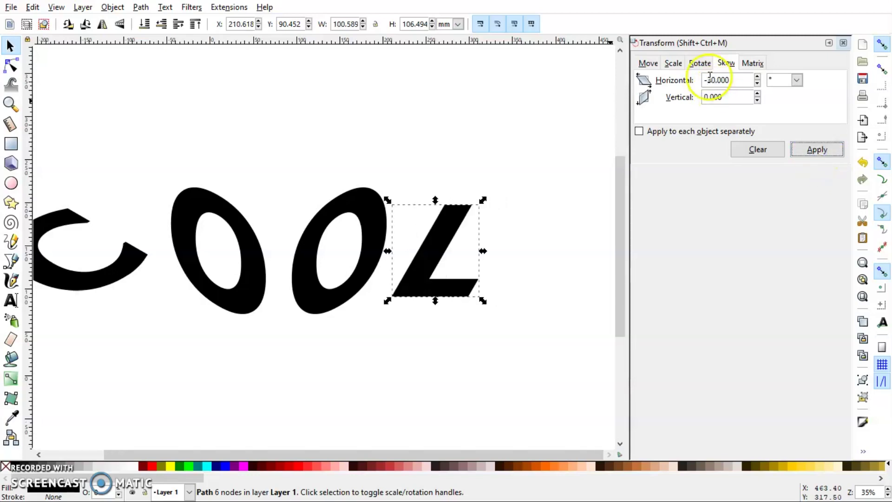
pyautogui.click(812, 150)
pyautogui.click(812, 150)
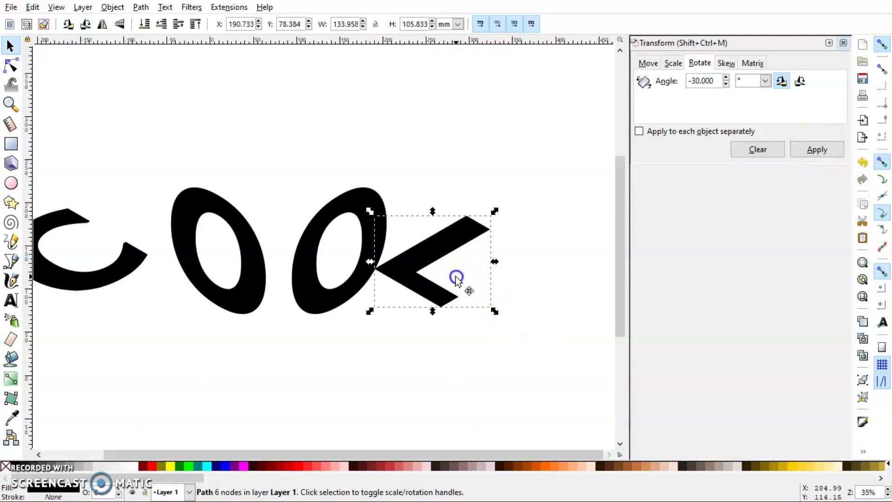
pyautogui.moveTo(432, 263); pyautogui.dragTo(466, 262)
pyautogui.click(443, 135)
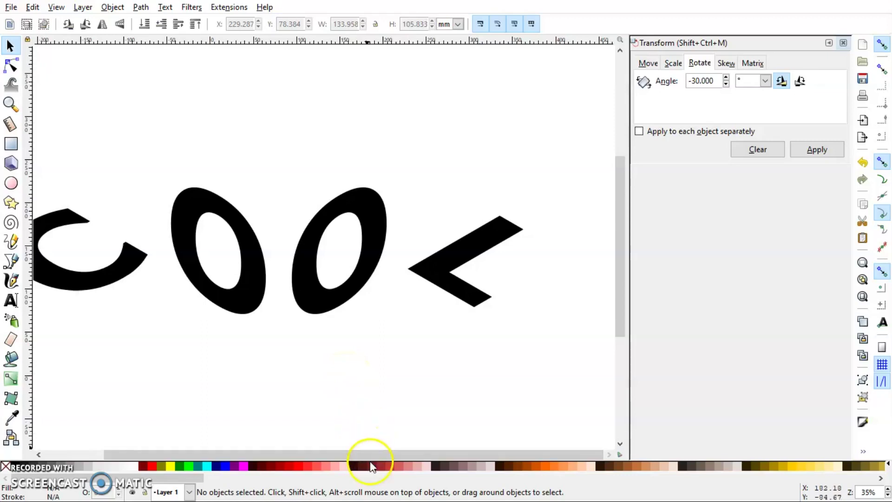
pyautogui.moveTo(303, 453); pyautogui.dragTo(249, 454)
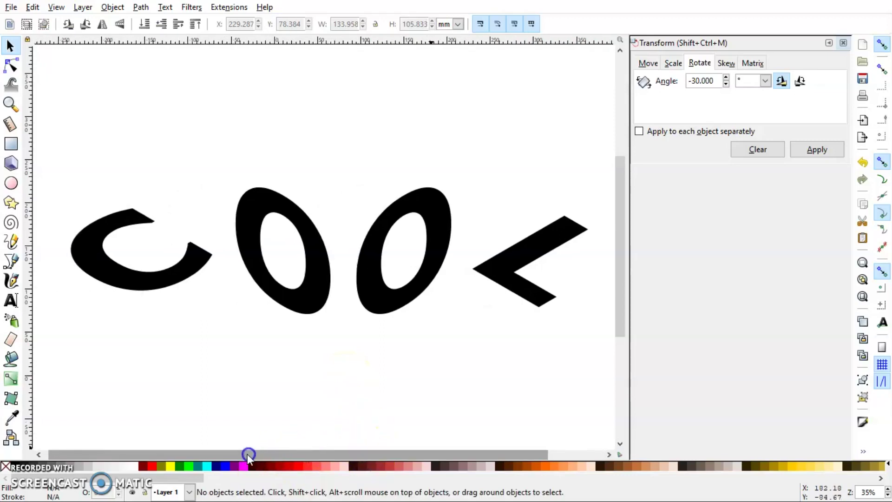
# Delete the extra O and shift the remaining tilted O right, between the C and L.
pyautogui.click(394, 219)
pyautogui.press('Delete')
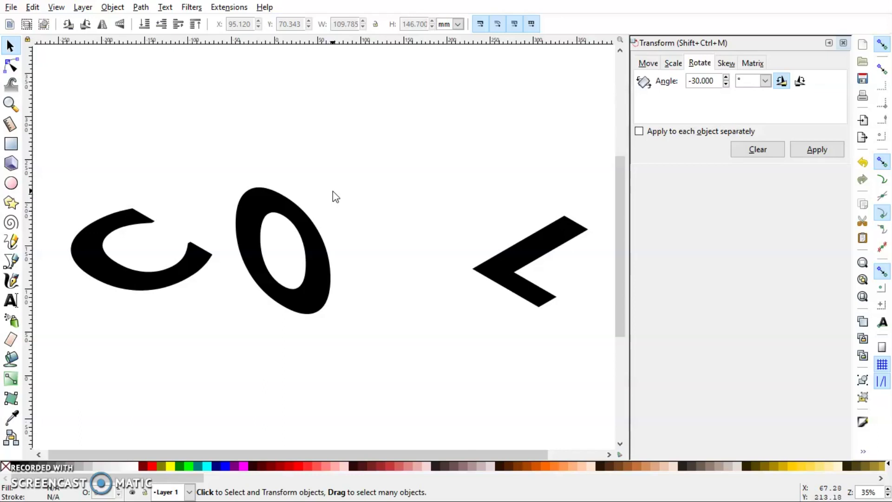
pyautogui.moveTo(246, 455); pyautogui.dragTo(241, 458)
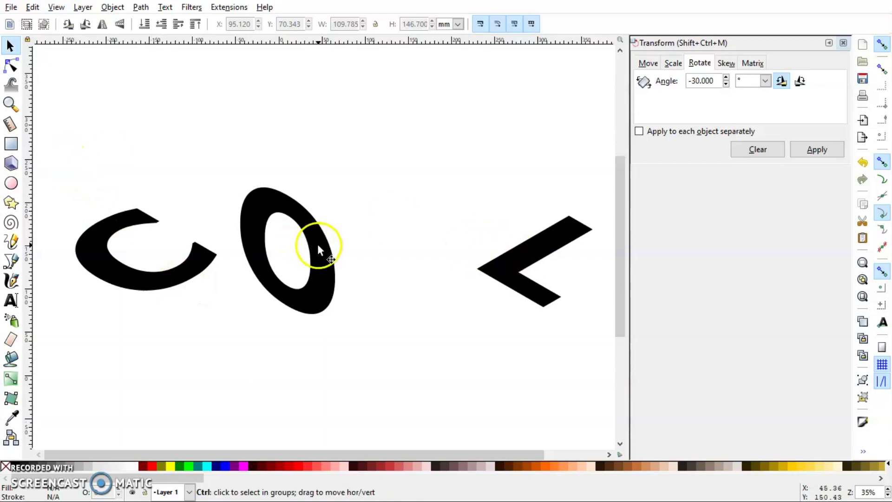
pyautogui.moveTo(316, 244); pyautogui.dragTo(367, 253)
pyautogui.click(186, 215)
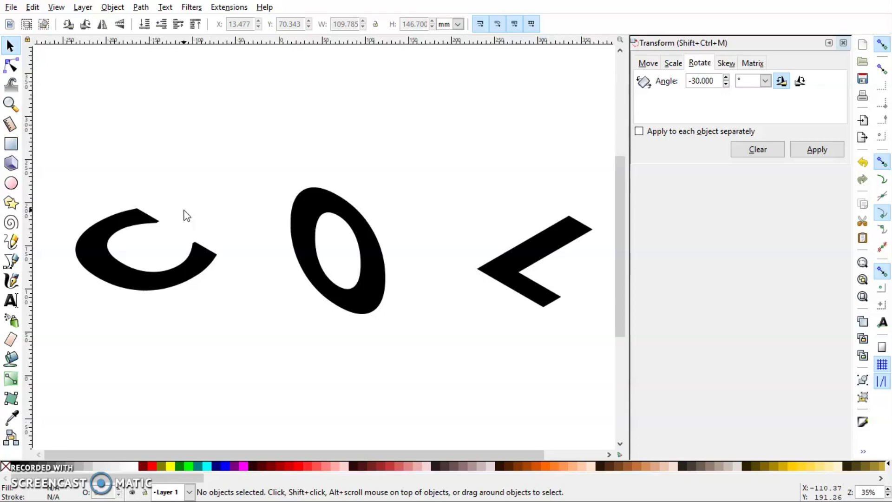
pyautogui.click(149, 223)
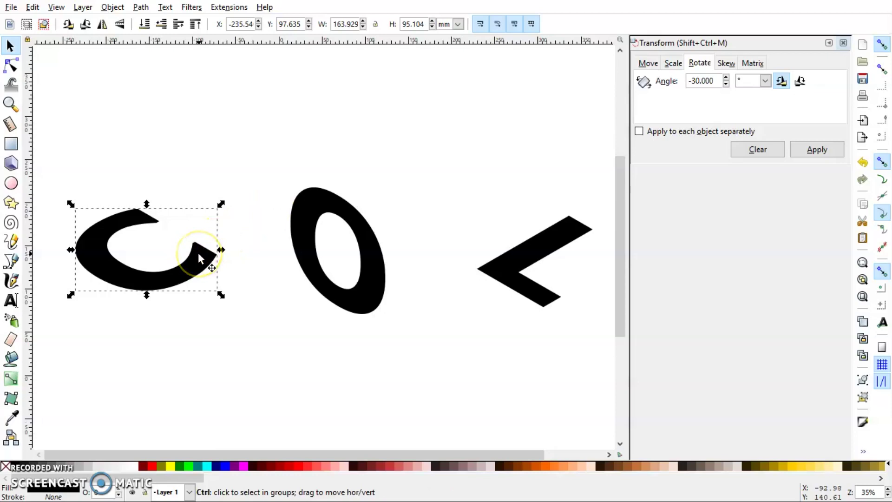
# Duplicate the C and move the copy down 100 px using Transform's Move tab.
pyautogui.hotkey('ctrl', 'd')
pyautogui.moveTo(154, 218); pyautogui.dragTo(147, 188)
pyautogui.hotkey('ctrl', 'z')
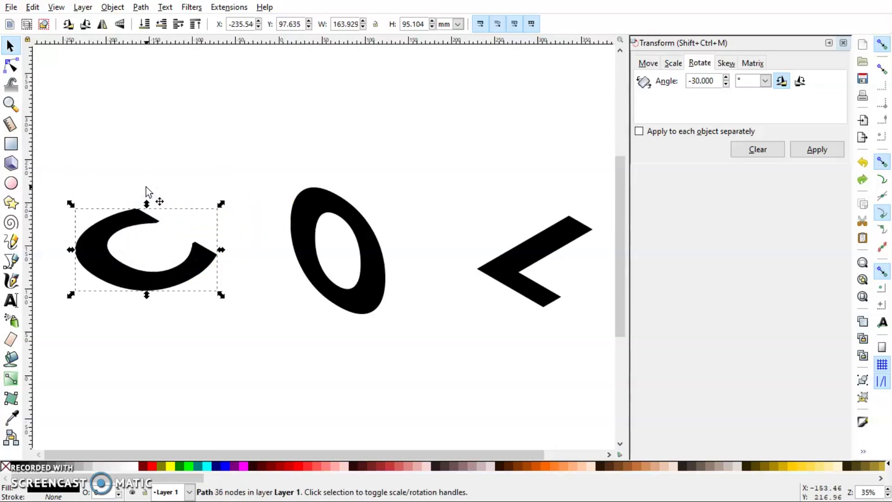
pyautogui.click(649, 64)
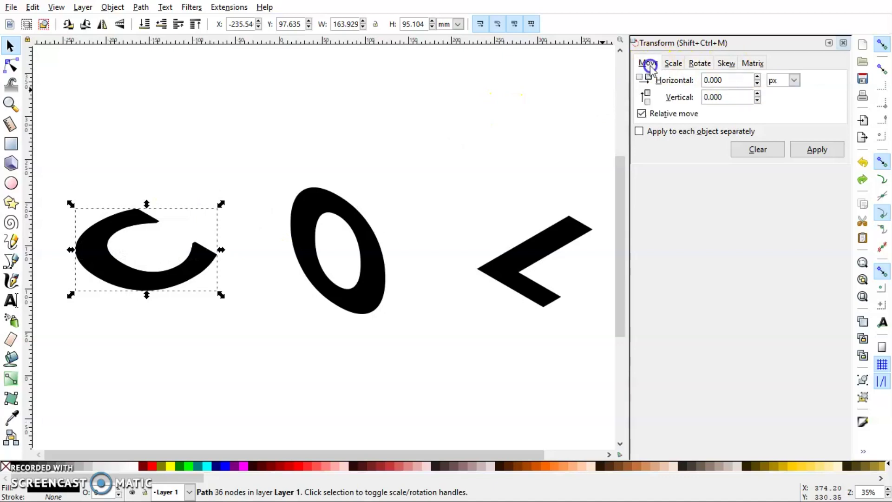
pyautogui.doubleClick(716, 98)
pyautogui.click(813, 150)
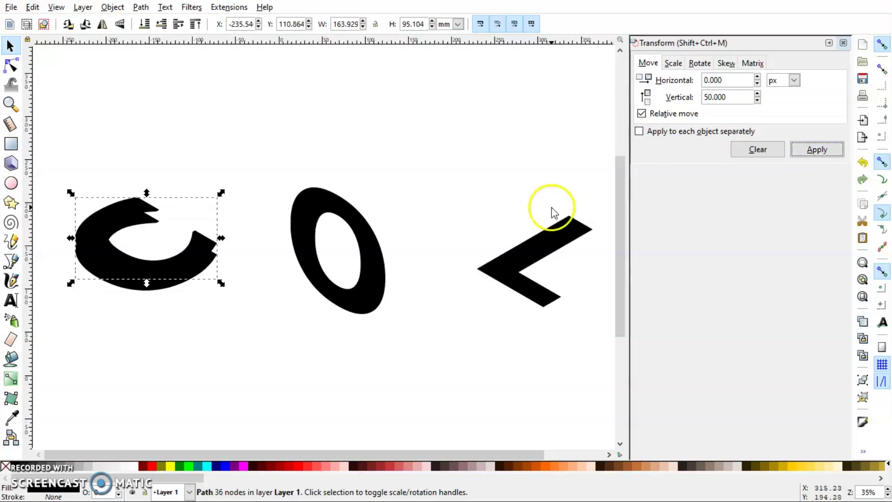
pyautogui.hotkey('ctrl', 'z')
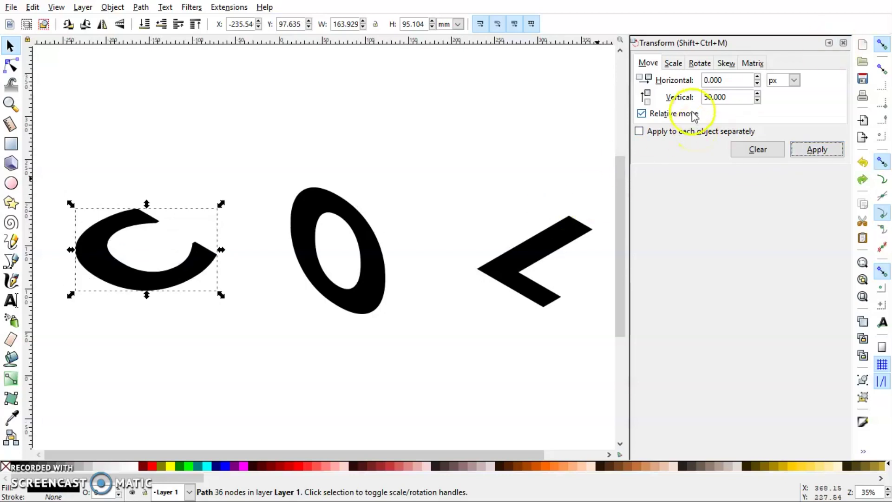
pyautogui.click(704, 101)
pyautogui.press('Delete')
pyautogui.write('10')
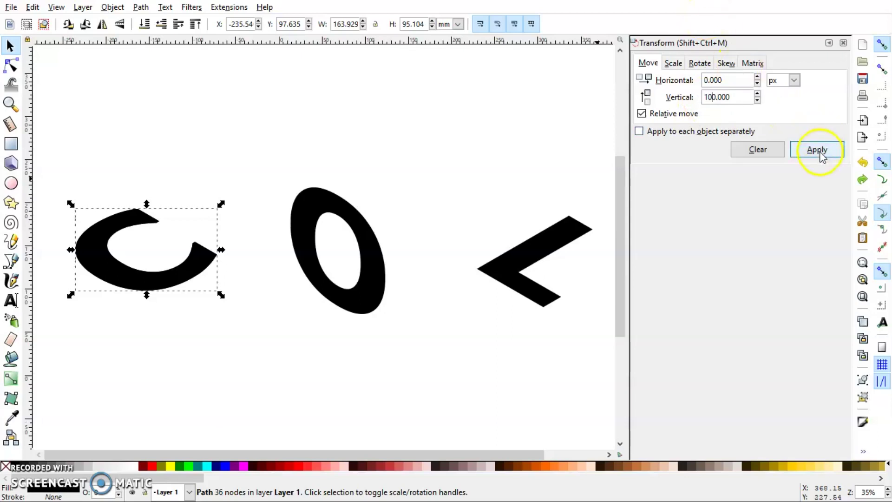
pyautogui.click(816, 149)
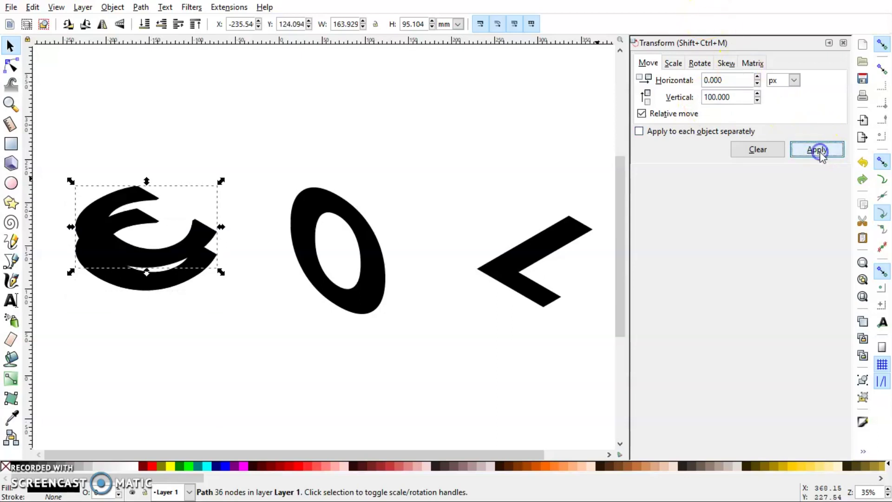
pyautogui.click(479, 155)
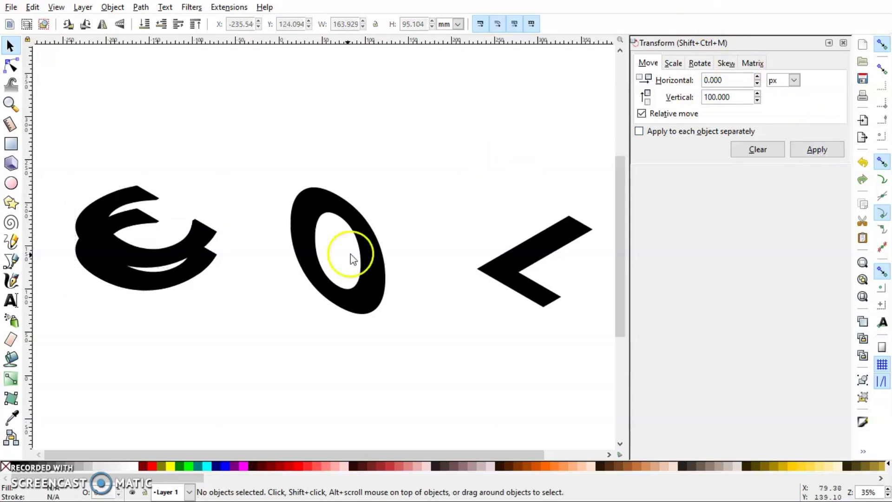
# Apply the same 100 px vertical move to the L copy.
pyautogui.click(485, 271)
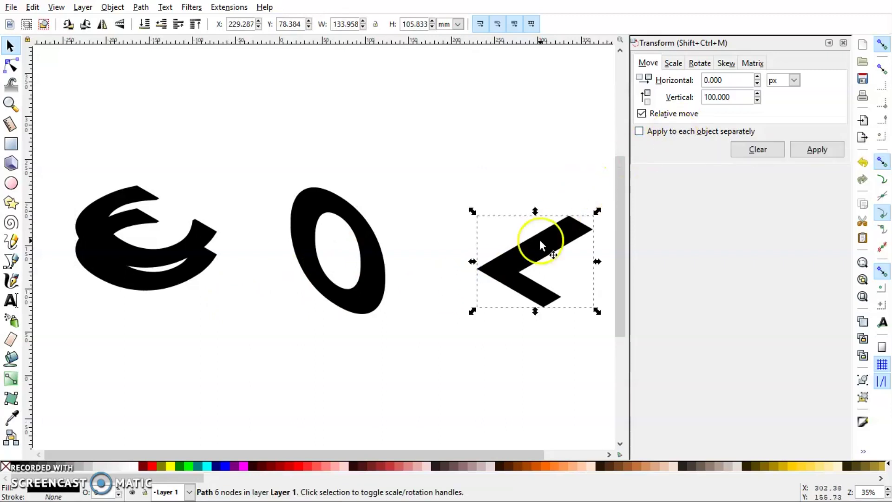
pyautogui.moveTo(539, 239); pyautogui.dragTo(539, 207)
pyautogui.hotkey('ctrl', 'z')
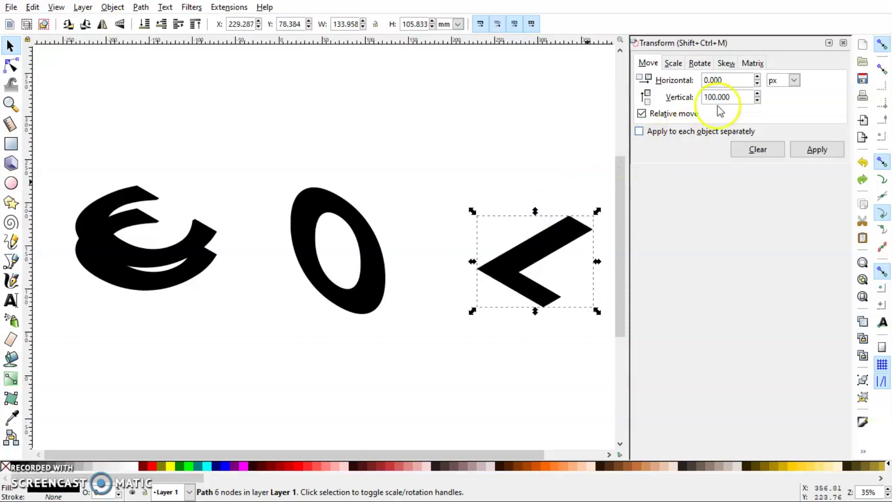
pyautogui.click(809, 150)
pyautogui.click(452, 153)
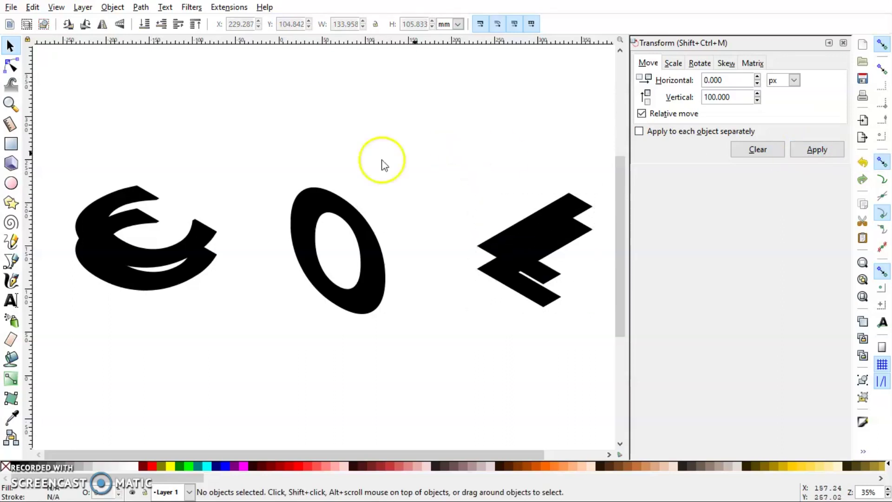
pyautogui.click(330, 207)
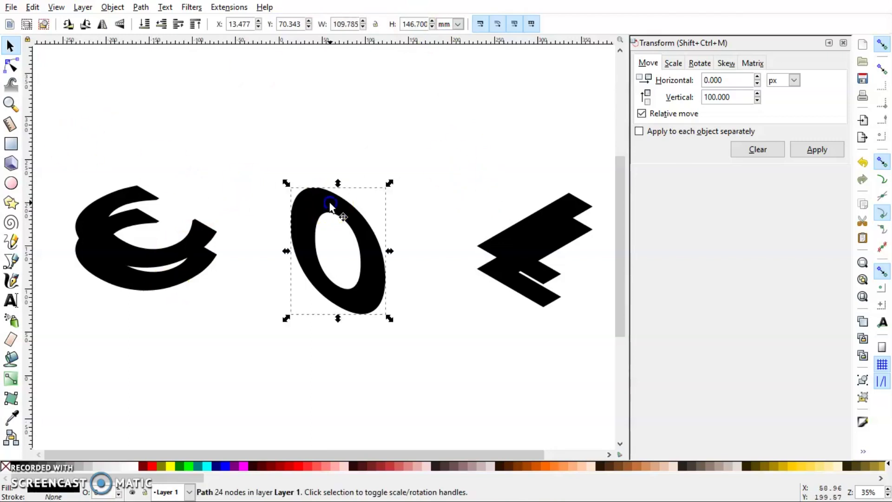
pyautogui.click(224, 206)
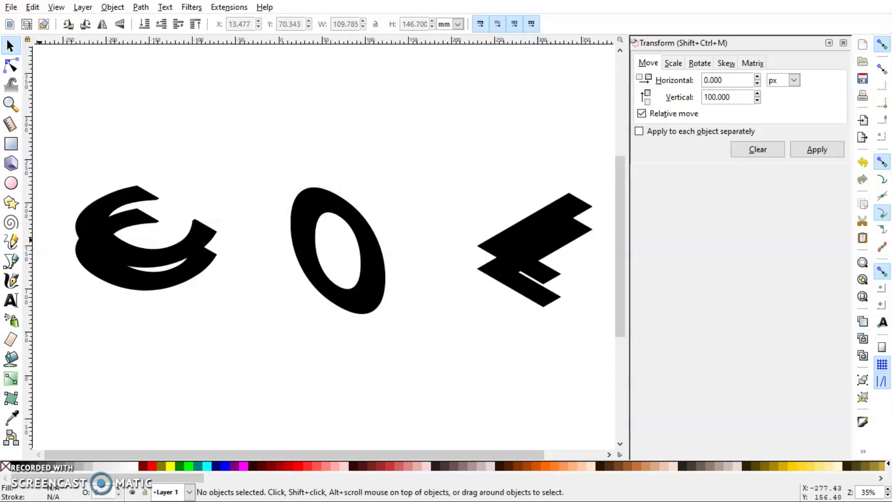
pyautogui.click(11, 262)
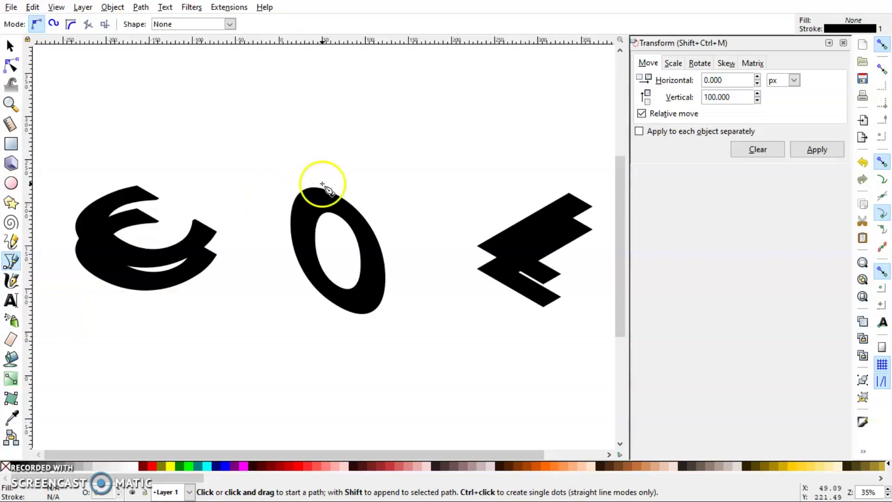
pyautogui.moveTo(300, 187); pyautogui.dragTo(392, 143)
pyautogui.click(379, 144)
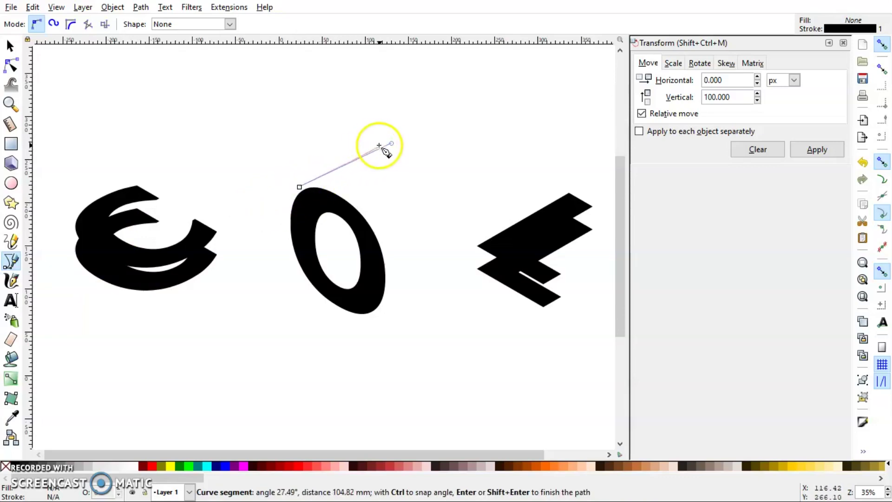
pyautogui.press('Escape')
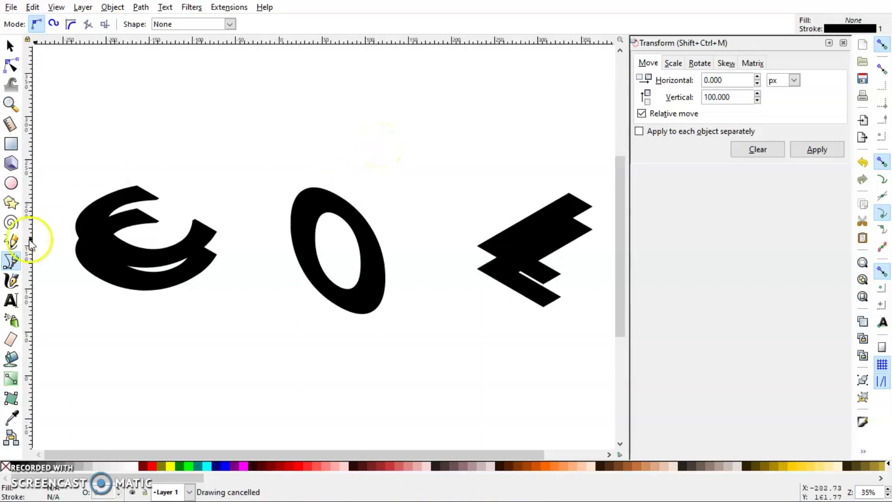
pyautogui.click(13, 281)
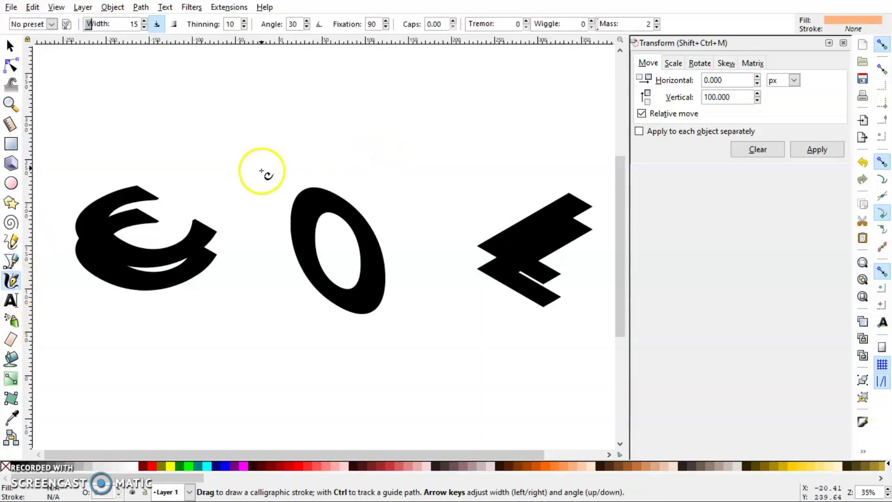
pyautogui.moveTo(291, 177)
pyautogui.mouseDown()
pyautogui.moveTo(381, 131)
pyautogui.moveTo(355, 129)
pyautogui.moveTo(406, 131)
pyautogui.moveTo(383, 170)
pyautogui.mouseUp()
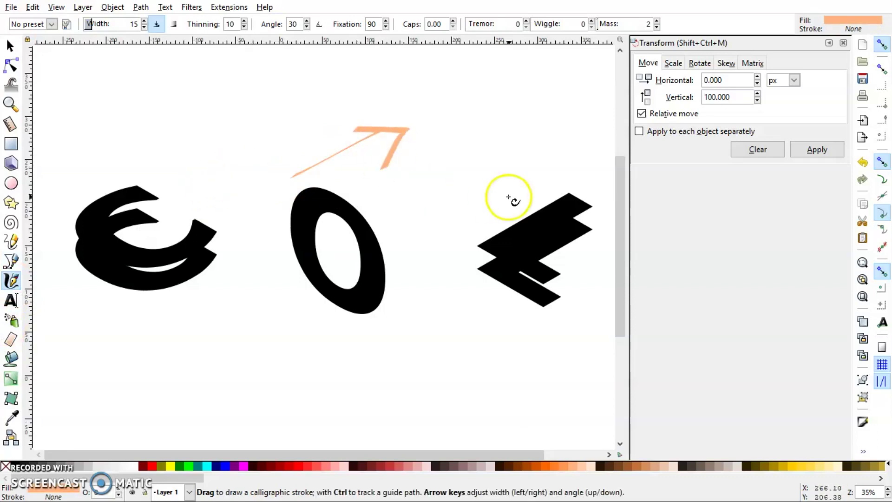
pyautogui.moveTo(255, 180); pyautogui.dragTo(413, 190)
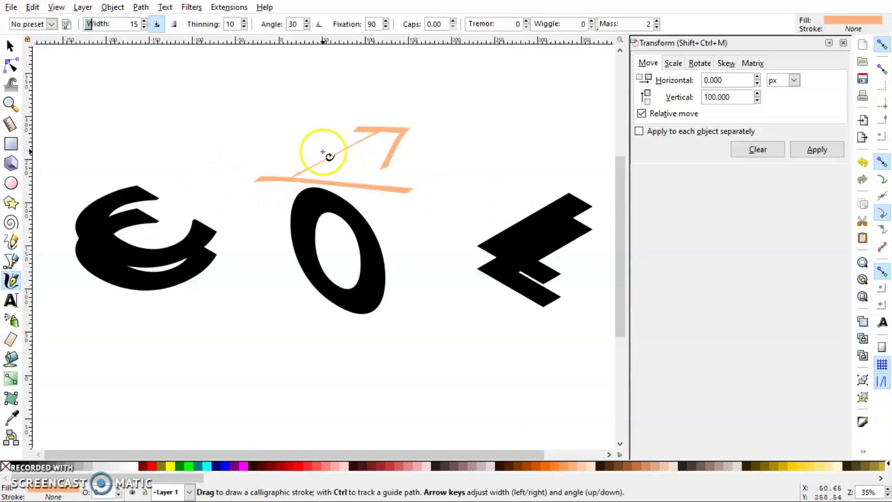
pyautogui.moveTo(342, 152); pyautogui.dragTo(350, 175)
pyautogui.hotkey('ctrl', 'z')
pyautogui.hotkey('ctrl', 'z')
pyautogui.hotkey('ctrl', 'z')
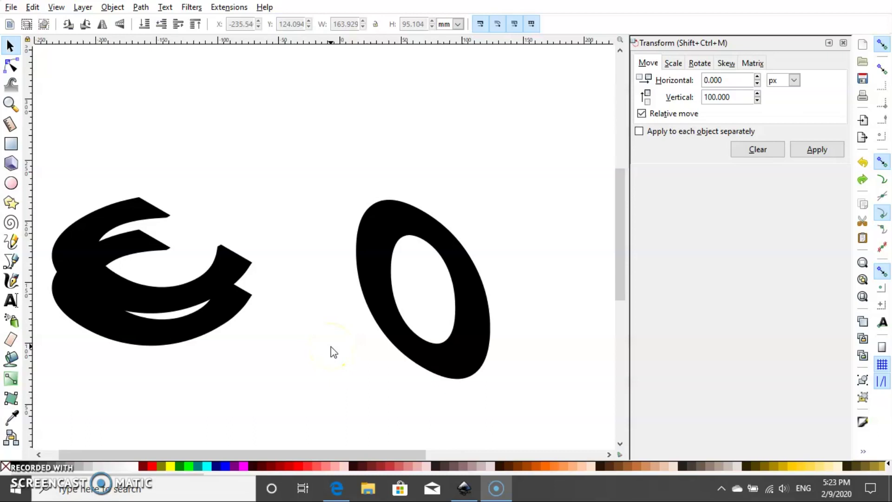
# Fill the upper C with salmon red from the palette.
pyautogui.click(156, 297)
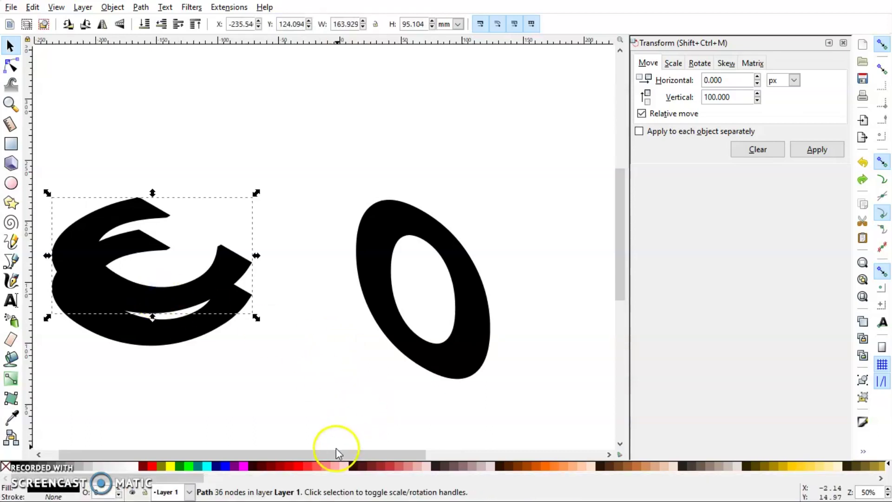
pyautogui.click(319, 467)
pyautogui.click(279, 414)
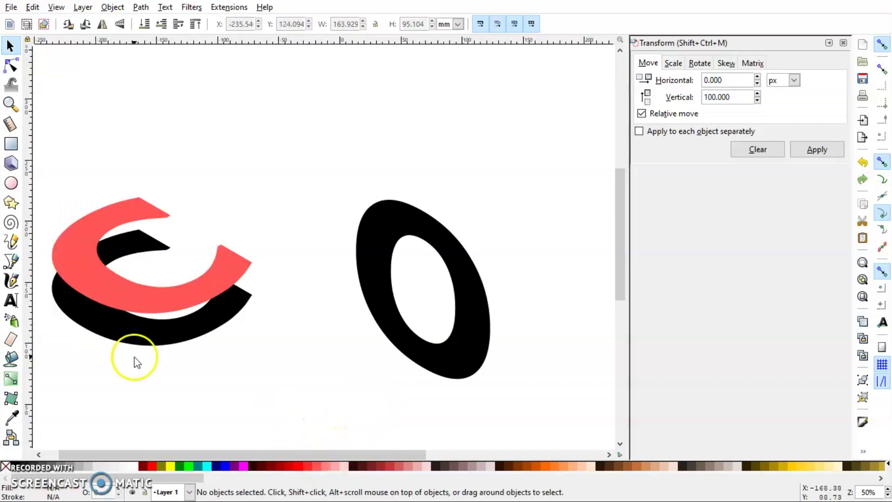
# Add vertical guides at the C's right tip, middle and left edge.
pyautogui.press('+')
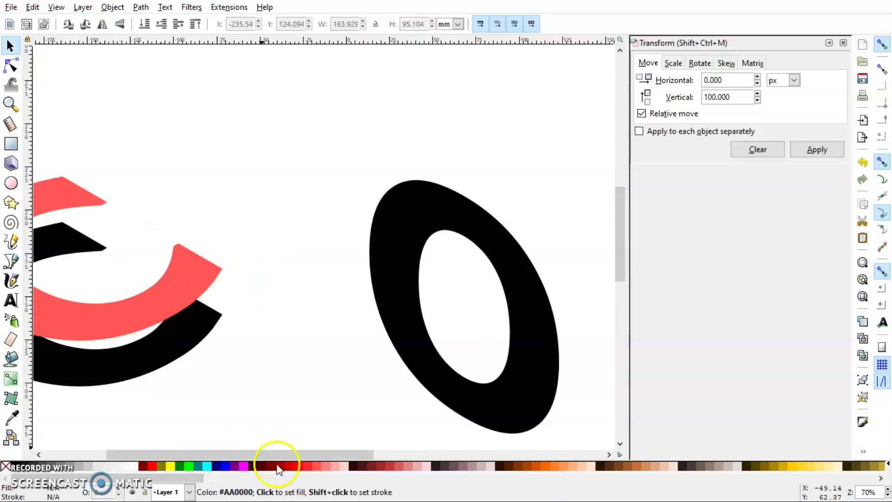
pyautogui.moveTo(271, 453); pyautogui.dragTo(177, 444)
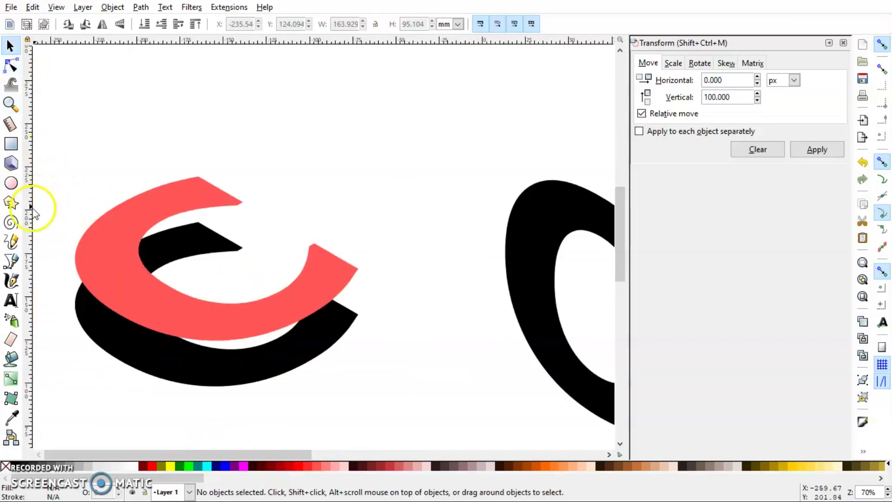
pyautogui.moveTo(27, 214); pyautogui.dragTo(359, 270)
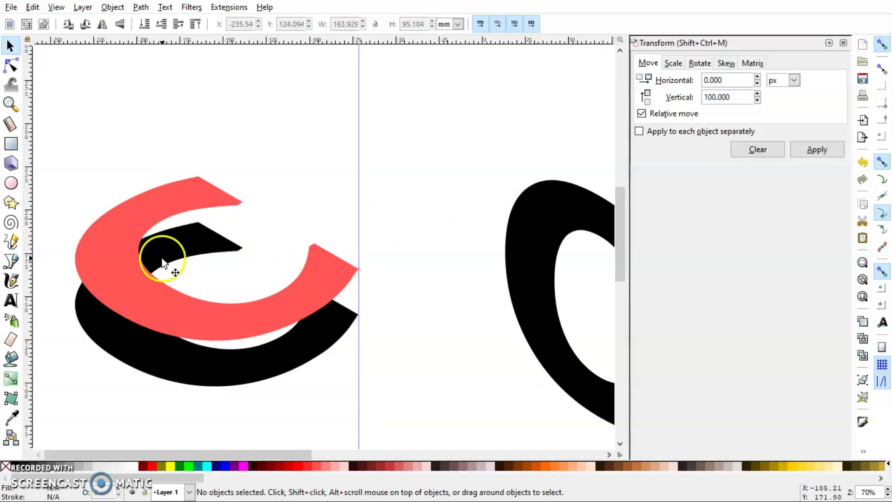
pyautogui.click(196, 364)
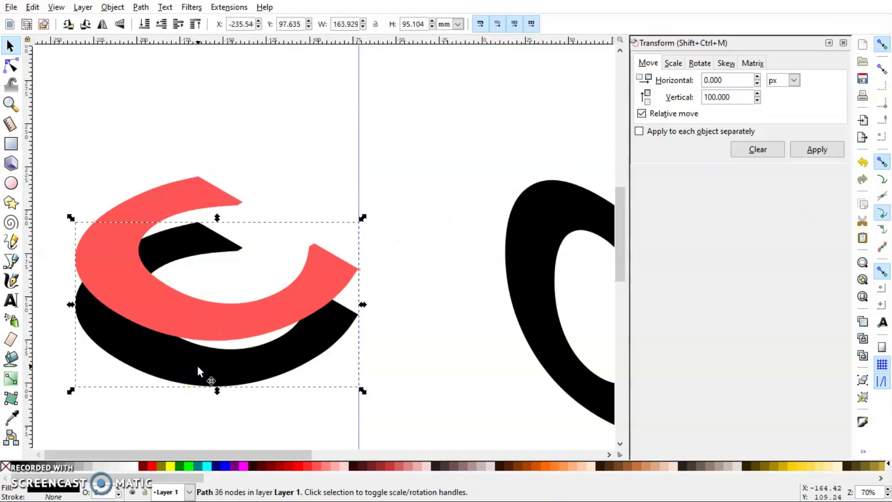
pyautogui.press('ctrl')
pyautogui.moveTo(200, 367); pyautogui.dragTo(204, 365)
pyautogui.click(375, 315)
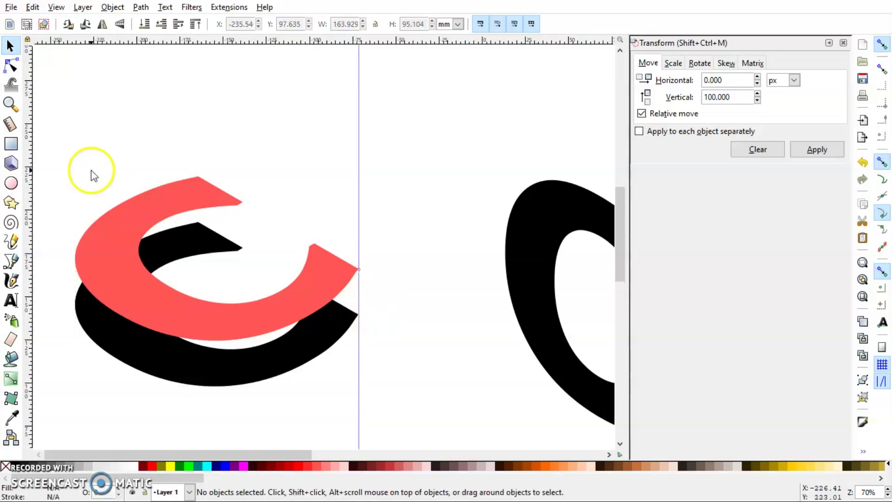
pyautogui.moveTo(29, 192); pyautogui.dragTo(242, 203)
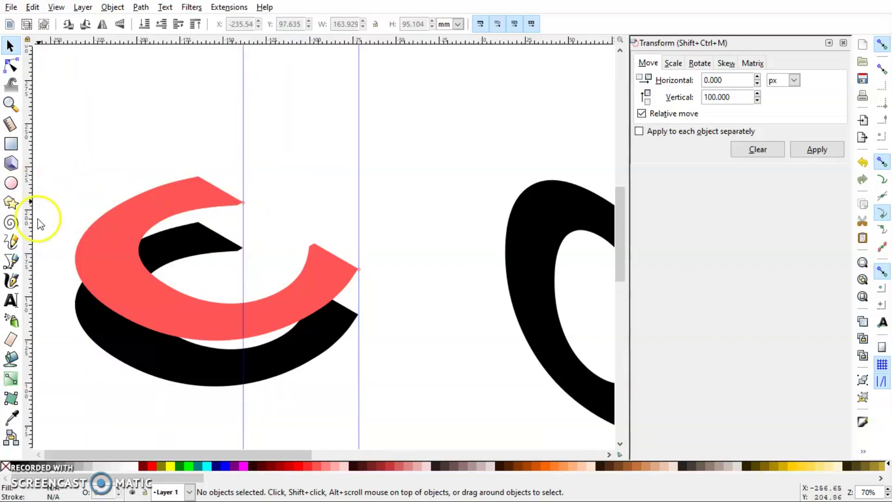
pyautogui.moveTo(30, 255); pyautogui.dragTo(74, 265)
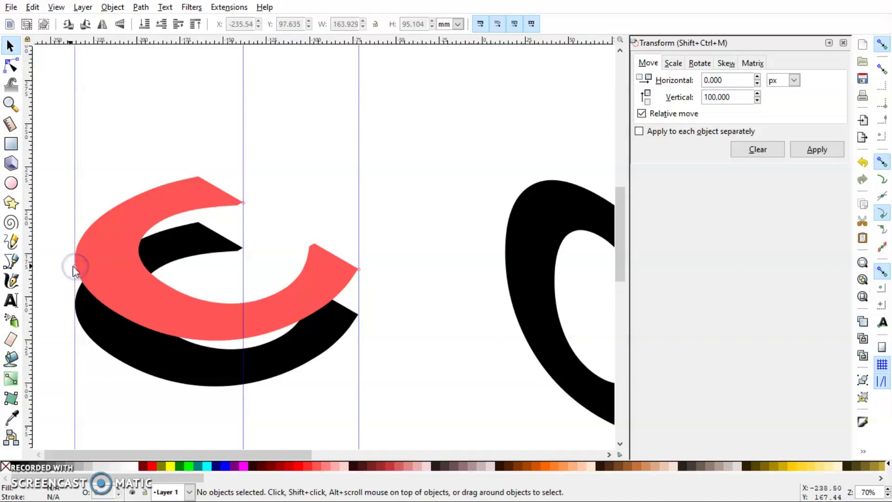
pyautogui.click(10, 261)
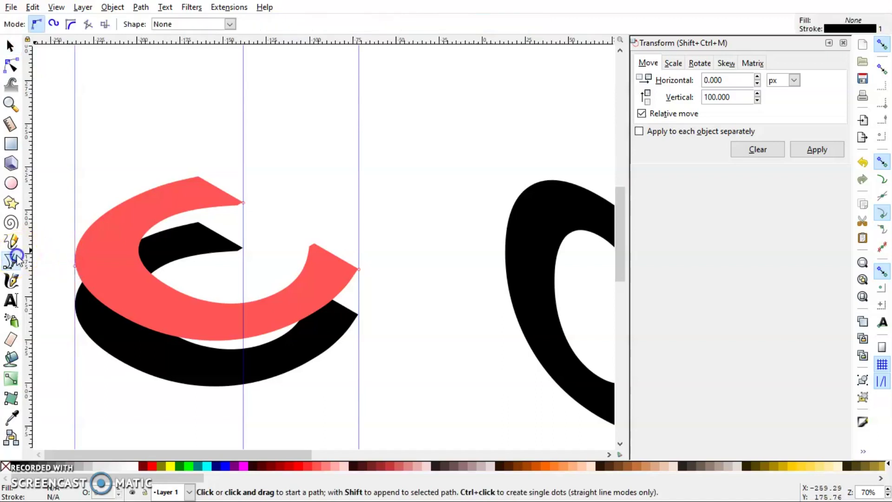
# Draw a closed panel from the red C's tip along the black C's lower edge and back.
pyautogui.click(360, 270)
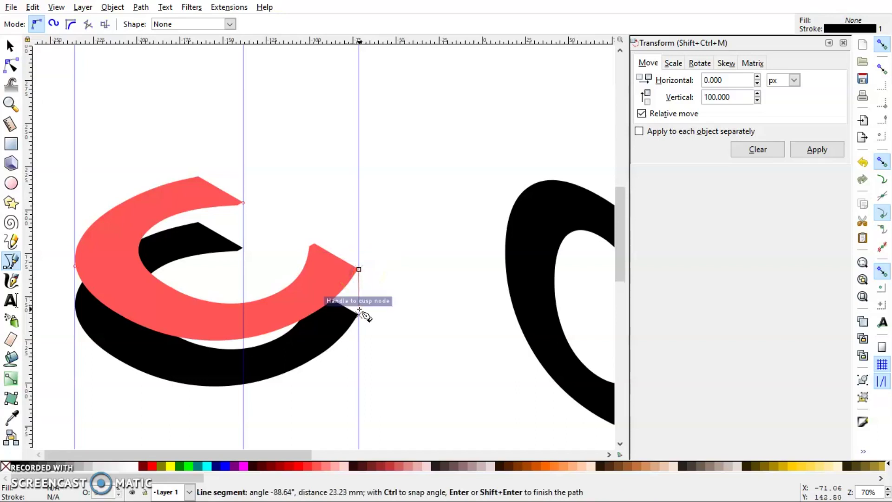
pyautogui.click(358, 315)
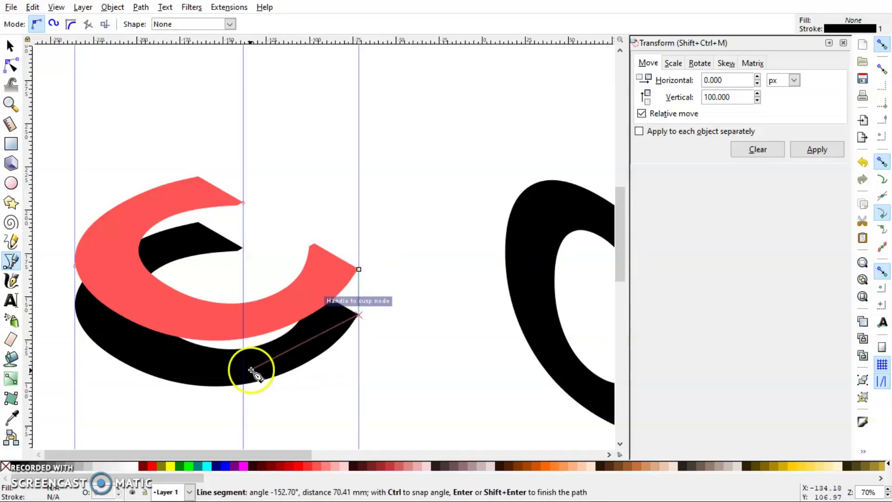
pyautogui.click(223, 372)
pyautogui.click(153, 345)
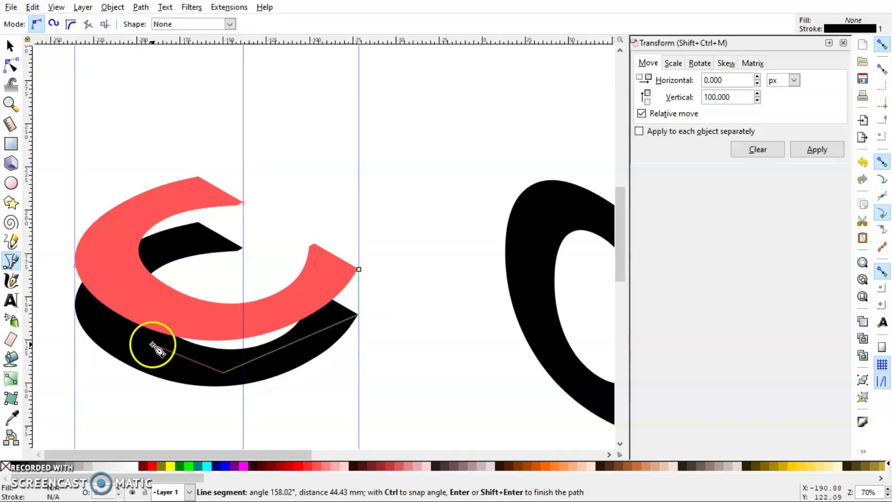
pyautogui.click(160, 315)
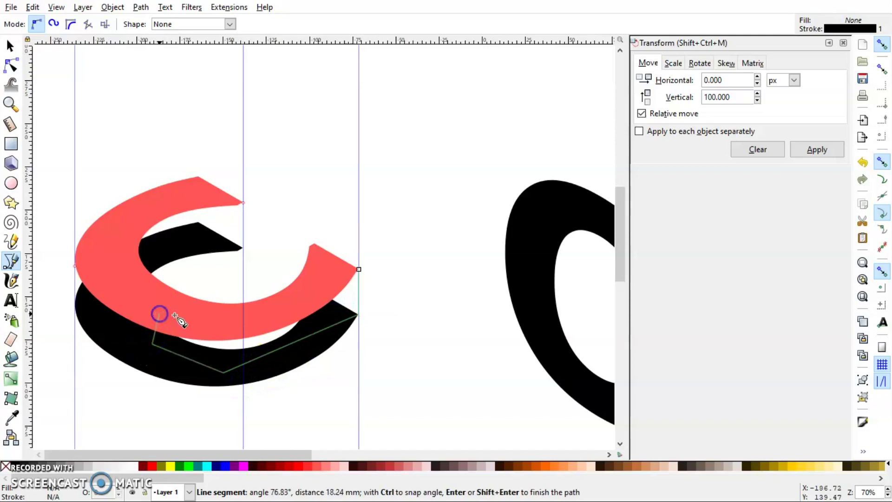
pyautogui.click(271, 321)
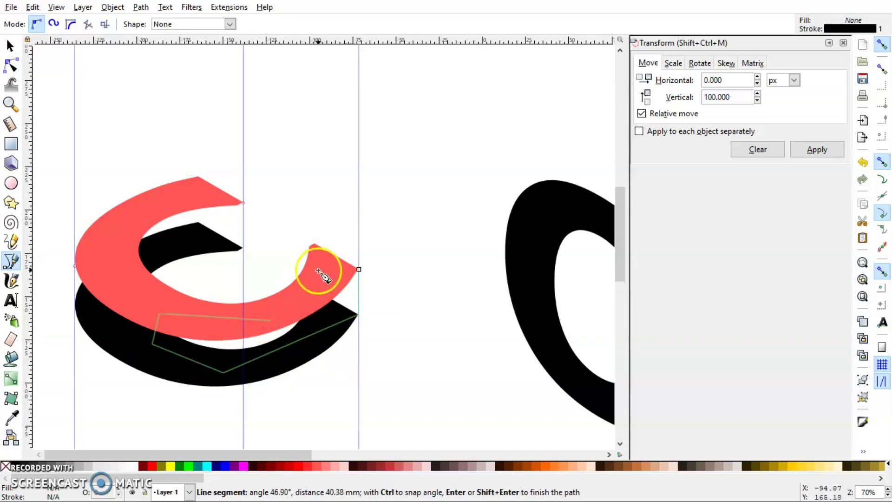
pyautogui.click(323, 264)
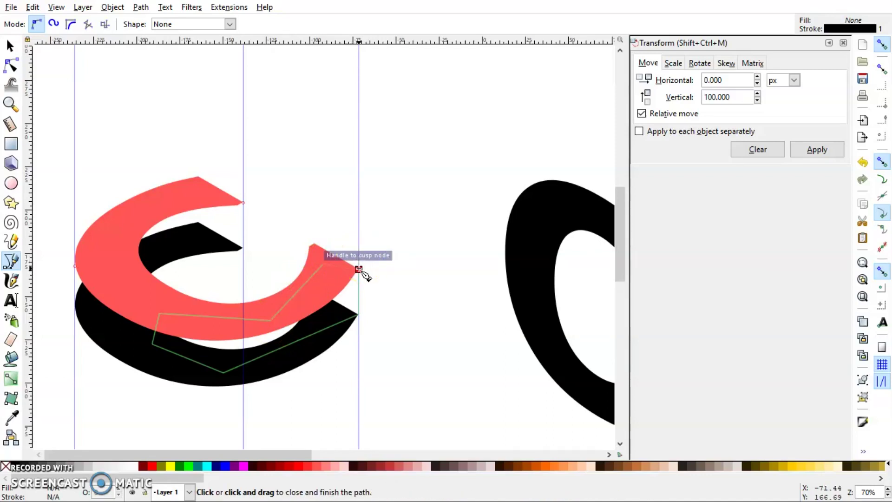
pyautogui.click(359, 268)
# Fill the new panel black with the Dropper and lower it behind the red C.
pyautogui.press('s')
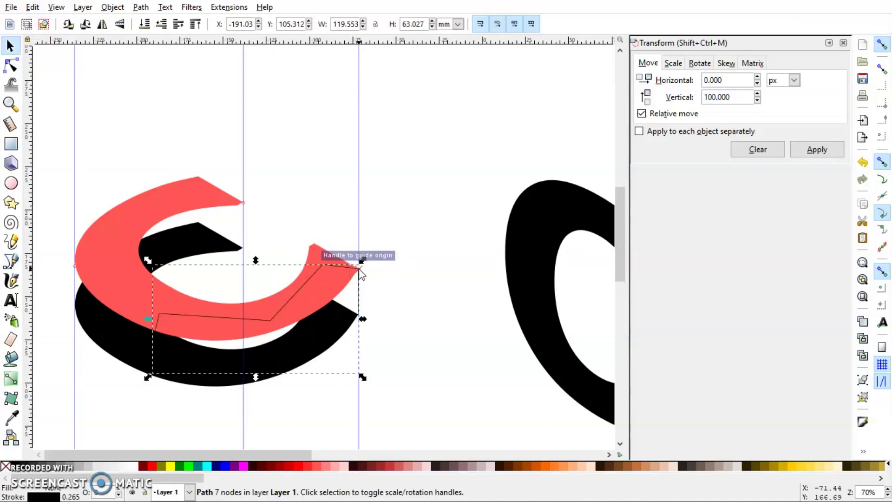
pyautogui.press('d')
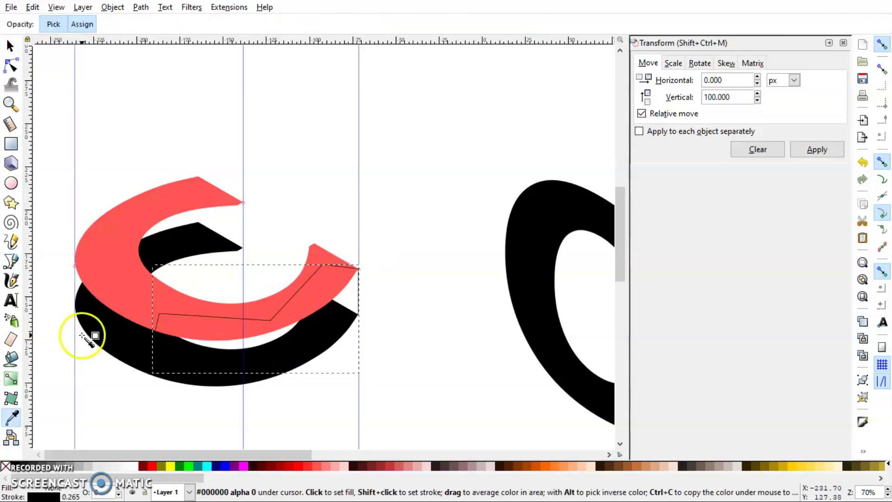
pyautogui.moveTo(79, 339); pyautogui.dragTo(112, 334)
pyautogui.click(109, 333)
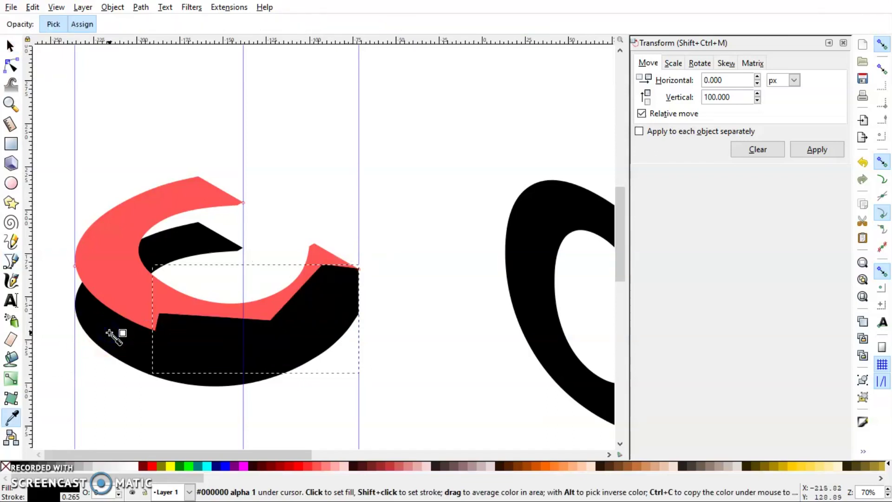
pyautogui.press('s')
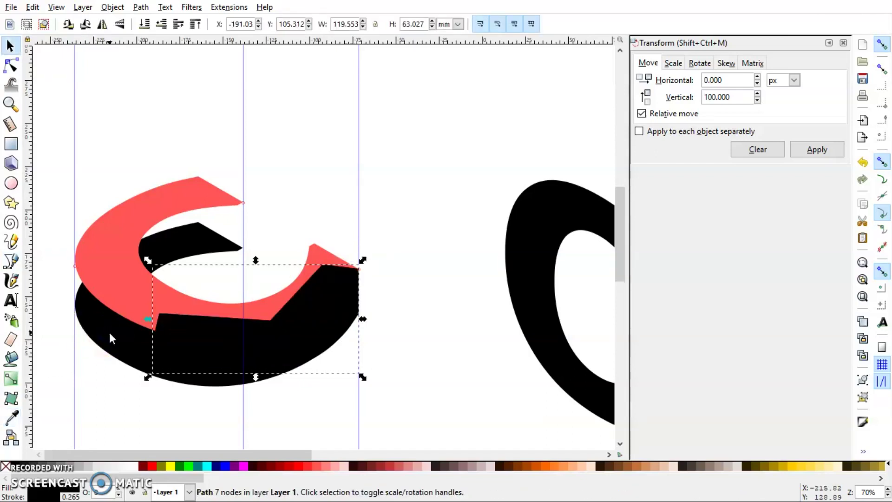
pyautogui.click(162, 26)
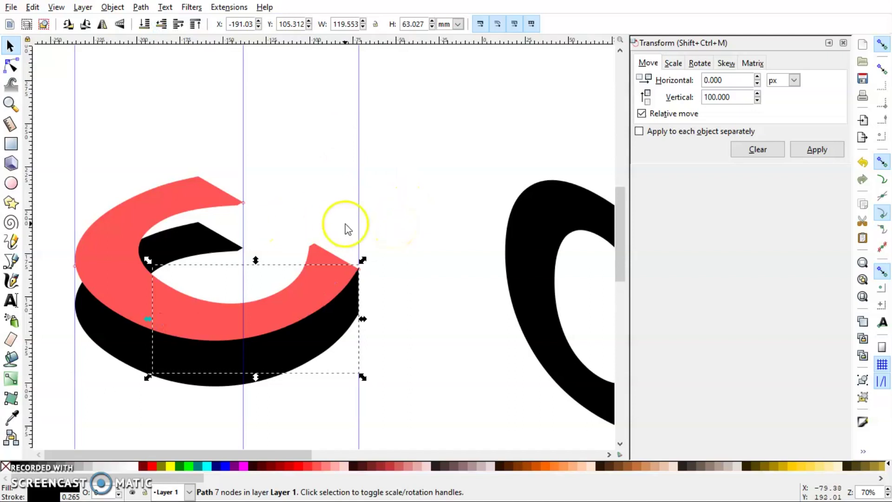
pyautogui.click(329, 229)
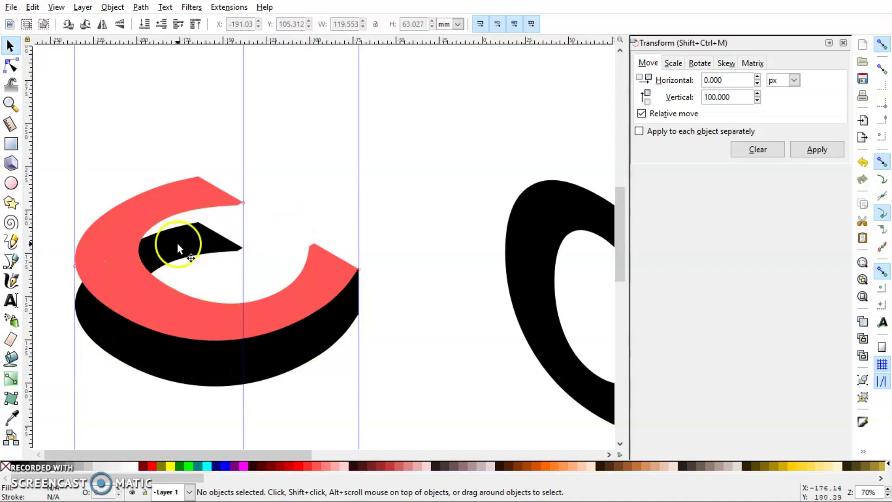
# Try a dark red fill on the shadow and a moved duplicate of the red C, undoing both.
pyautogui.click(94, 337)
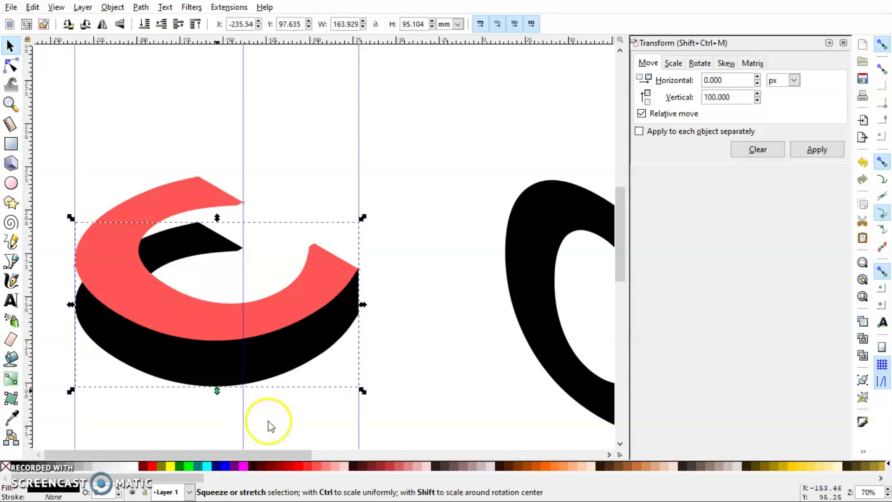
pyautogui.click(284, 468)
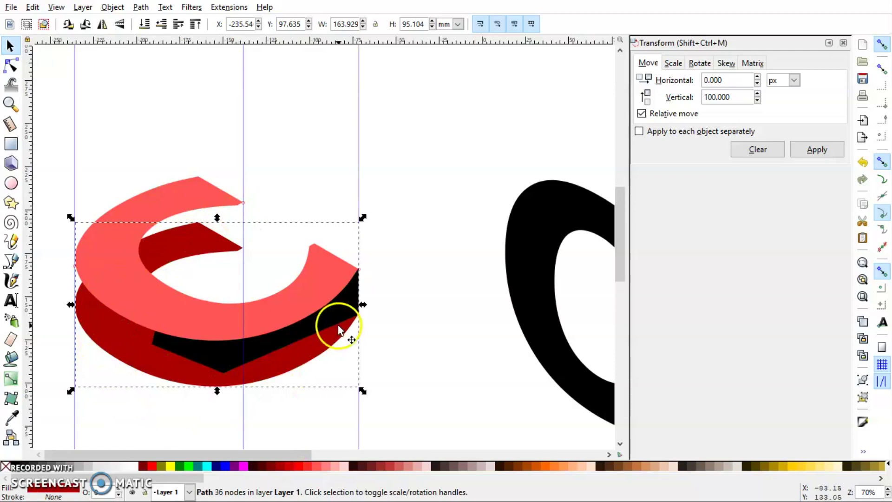
pyautogui.hotkey('ctrl', 'z')
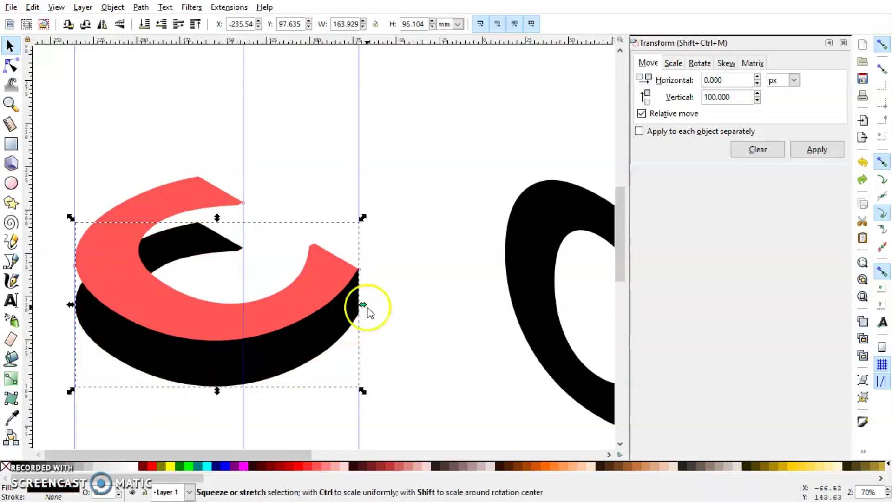
pyautogui.click(410, 308)
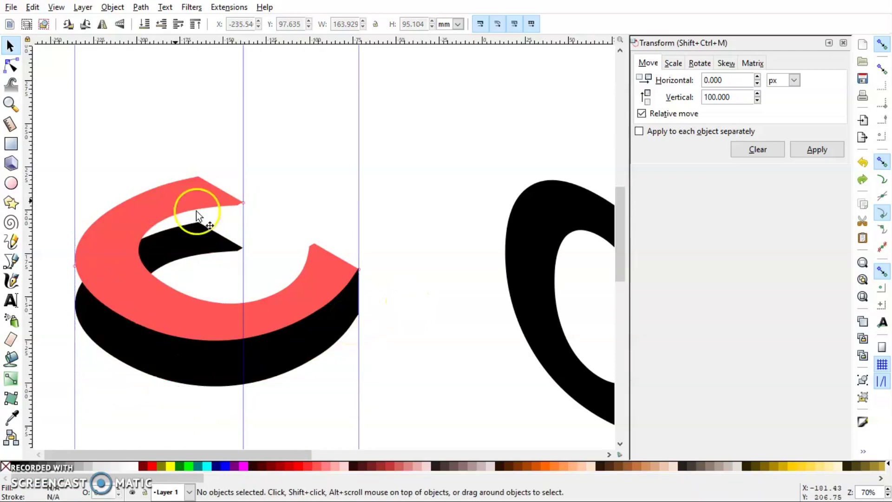
pyautogui.click(168, 198)
pyautogui.press('ctrl')
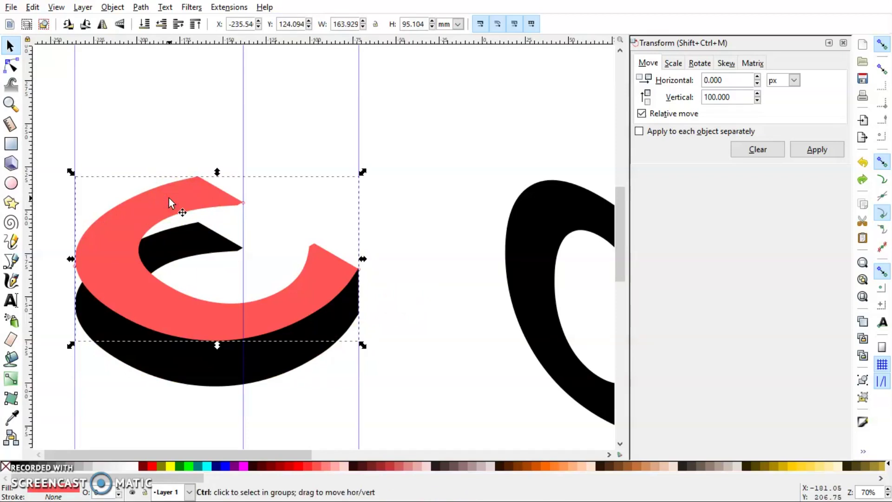
pyautogui.hotkey('ctrl', 'd')
pyautogui.moveTo(169, 198); pyautogui.dragTo(334, 197)
pyautogui.hotkey('ctrl', 'z')
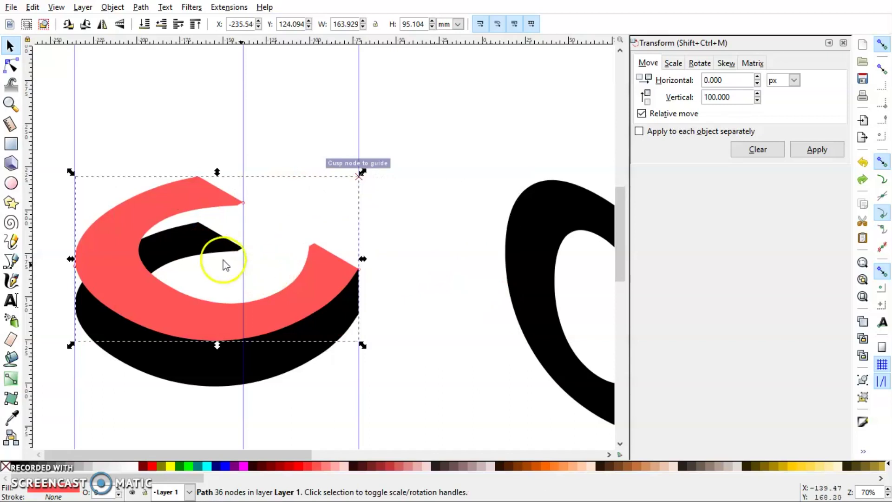
# Split the red C and its black shadow into separate pieces with Path > Division.
pyautogui.press('shift')
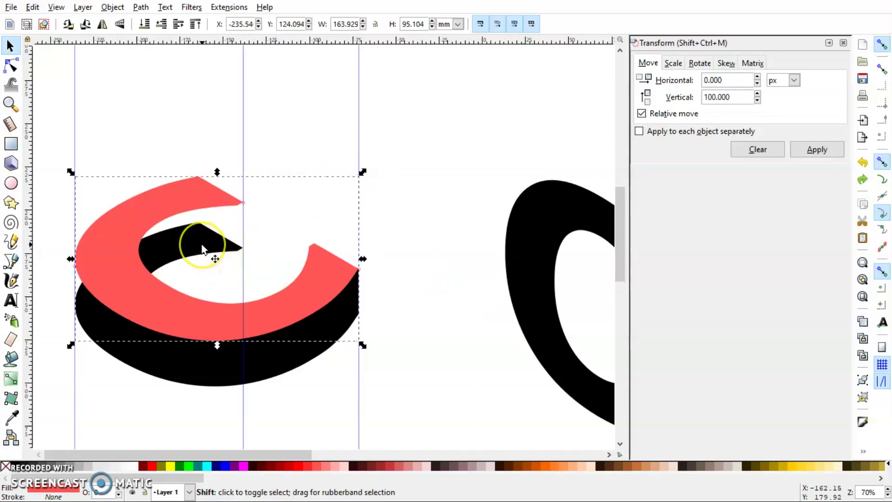
pyautogui.keyDown('shift'); pyautogui.click(202, 247); pyautogui.keyUp('shift')
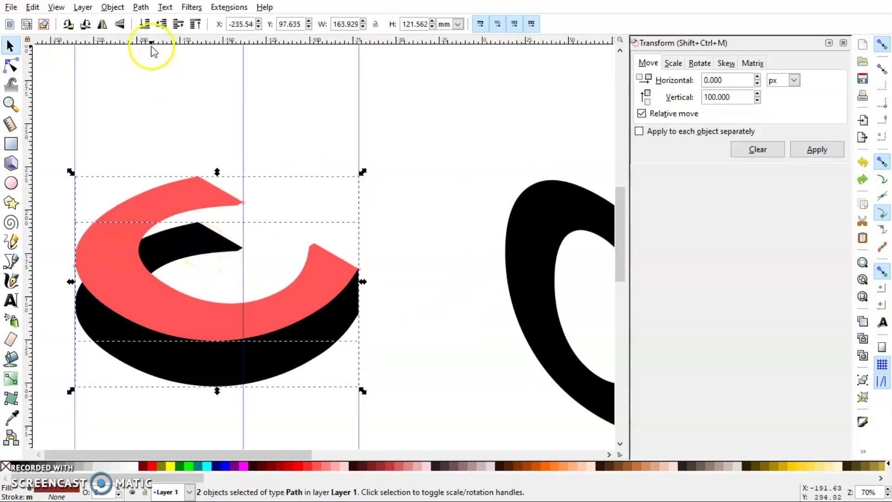
pyautogui.click(141, 8)
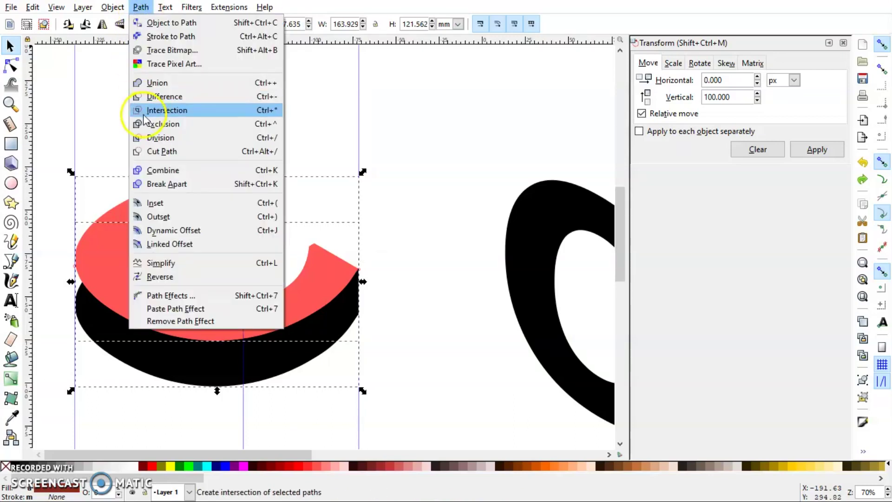
pyautogui.click(152, 138)
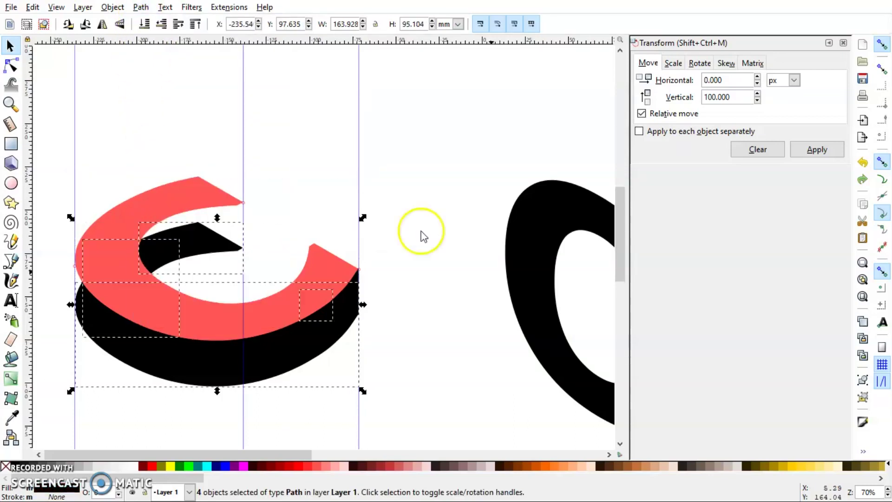
pyautogui.click(445, 278)
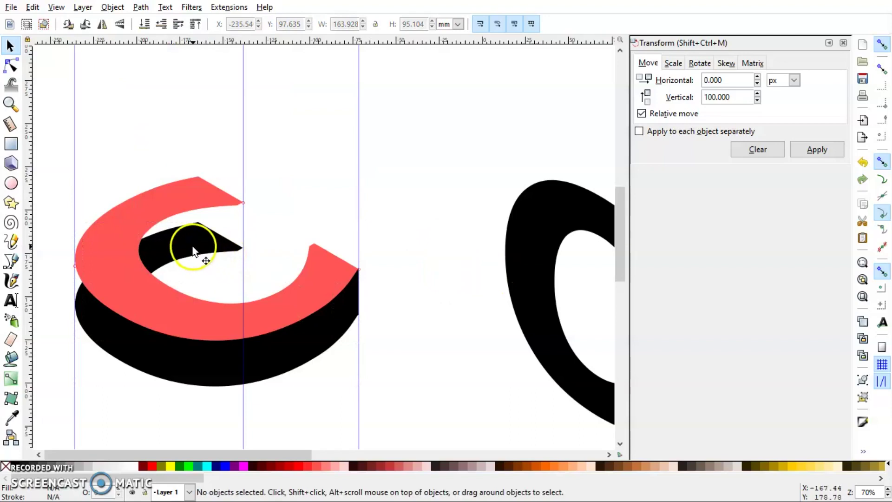
pyautogui.moveTo(193, 251); pyautogui.dragTo(392, 183)
pyautogui.hotkey('ctrl', 'z')
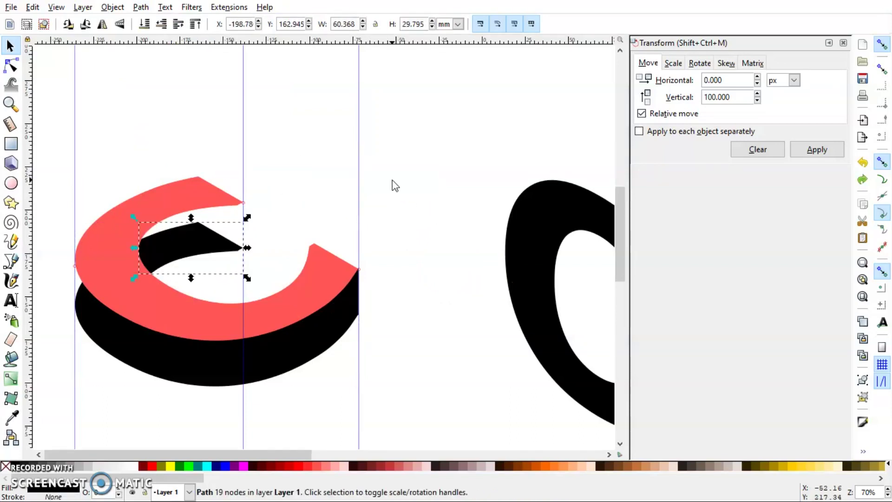
pyautogui.click(392, 192)
# Fill the lower shadow piece and the side panel with dark red #d40000.
pyautogui.click(112, 350)
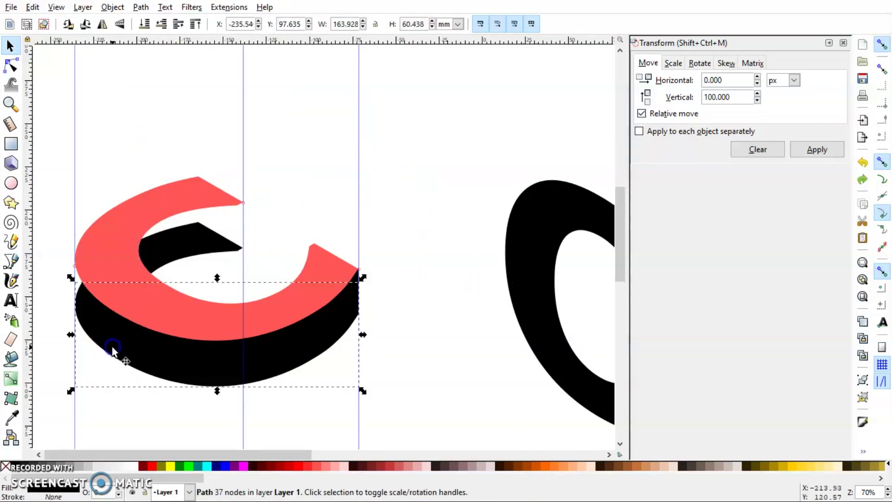
pyautogui.click(289, 470)
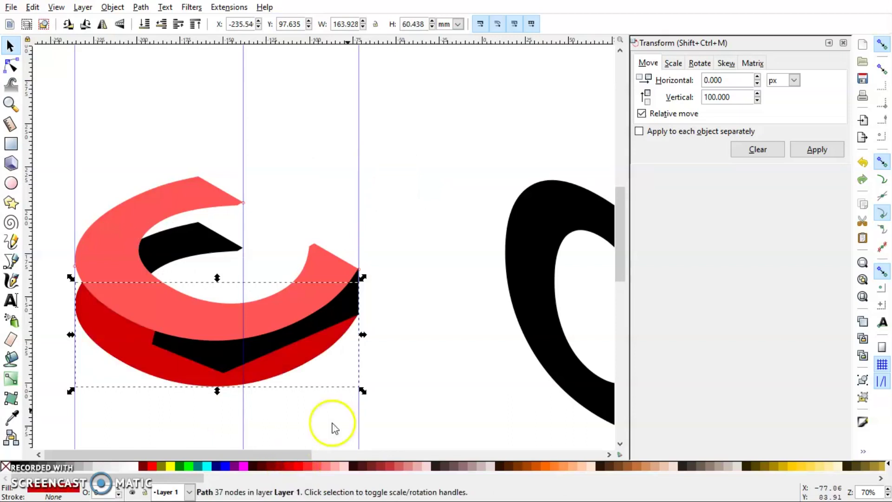
pyautogui.keyDown('shift'); pyautogui.click(318, 318); pyautogui.keyUp('shift')
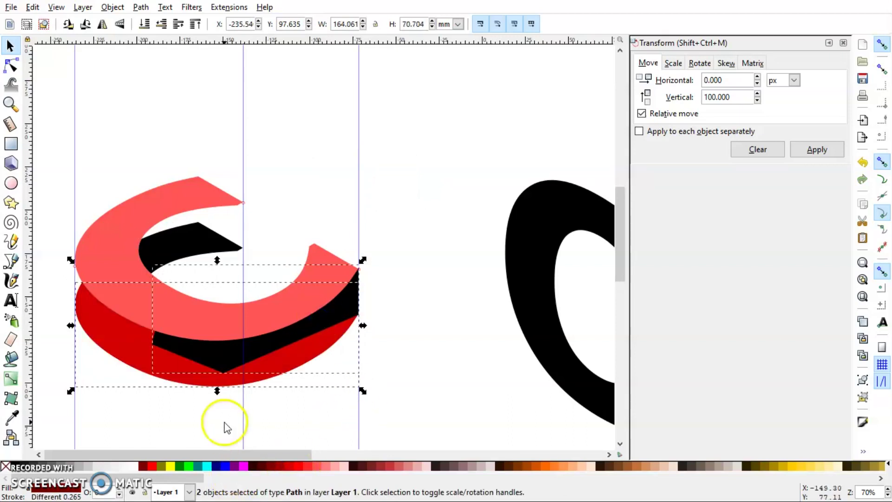
pyautogui.press('d')
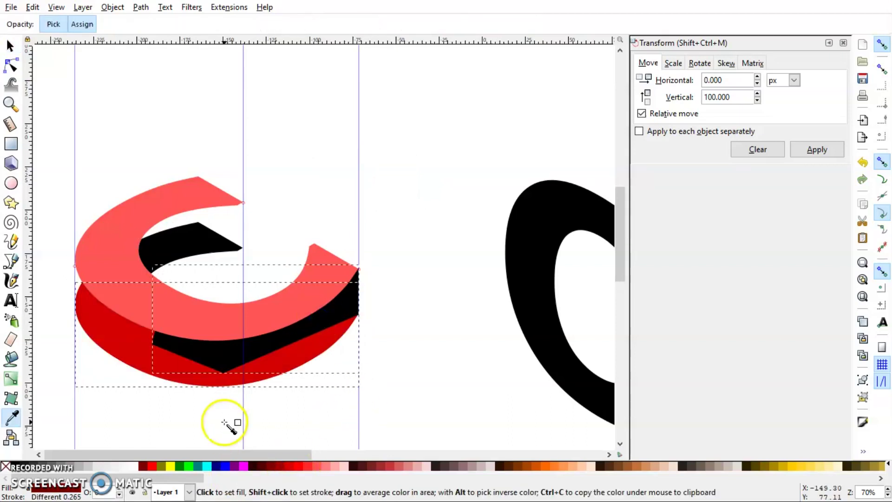
pyautogui.click(124, 328)
# Set the dark red side panel's stroke paint to none in Fill and Stroke.
pyautogui.press('s')
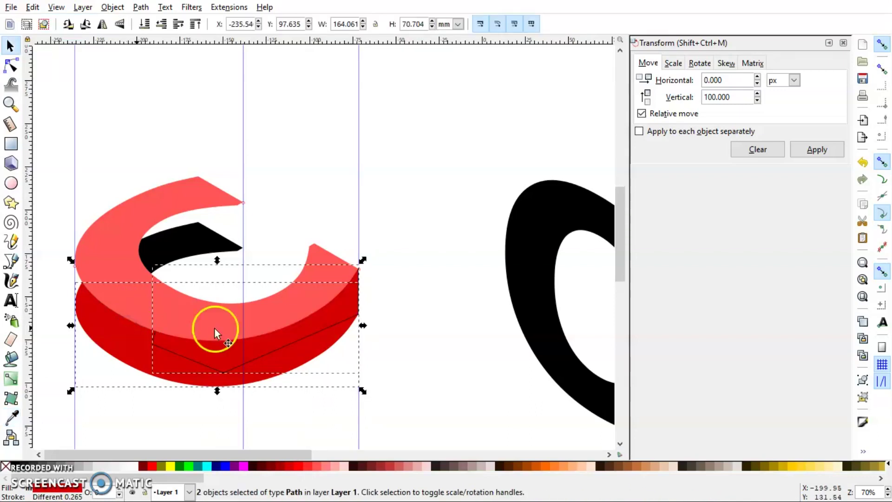
pyautogui.click(472, 360)
pyautogui.click(298, 336)
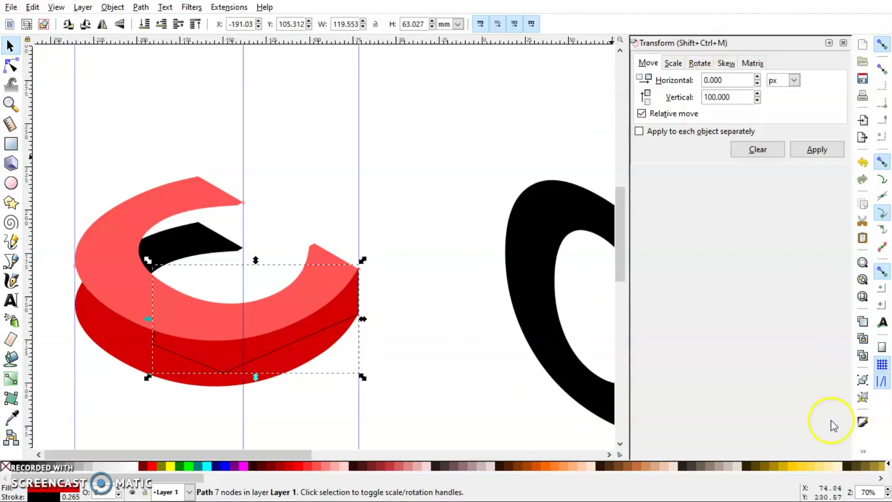
pyautogui.click(864, 422)
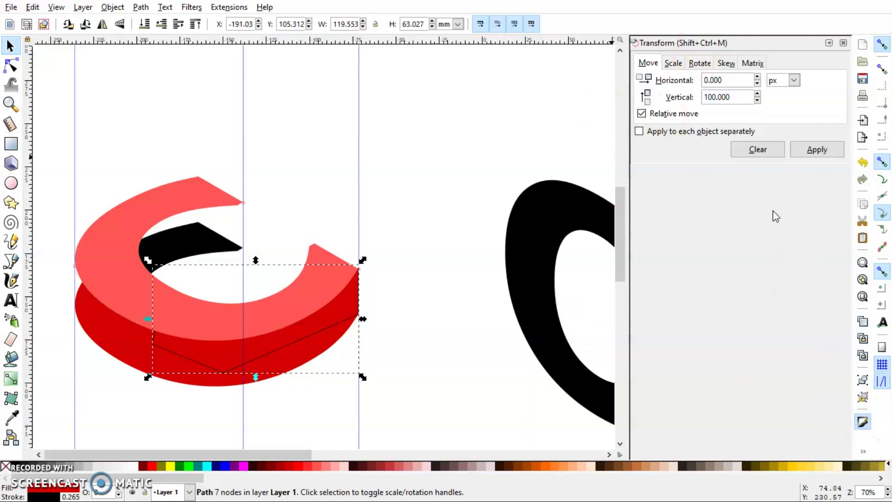
pyautogui.click(862, 423)
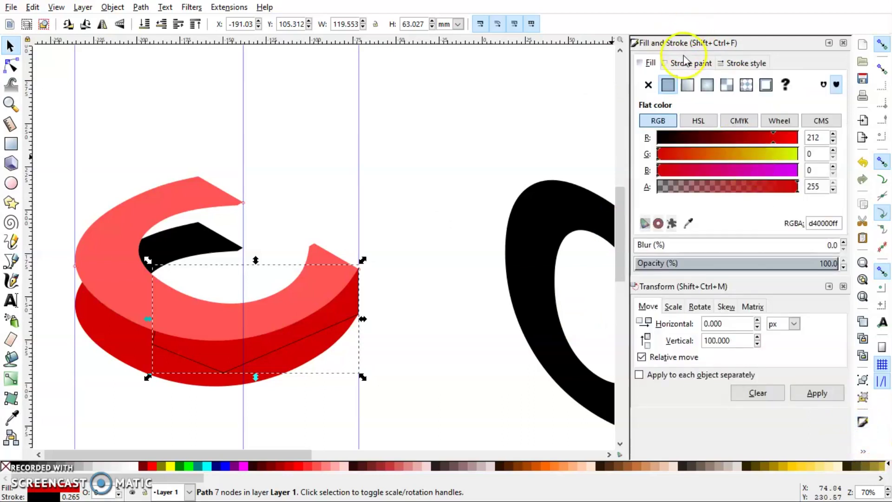
pyautogui.click(686, 62)
pyautogui.click(648, 84)
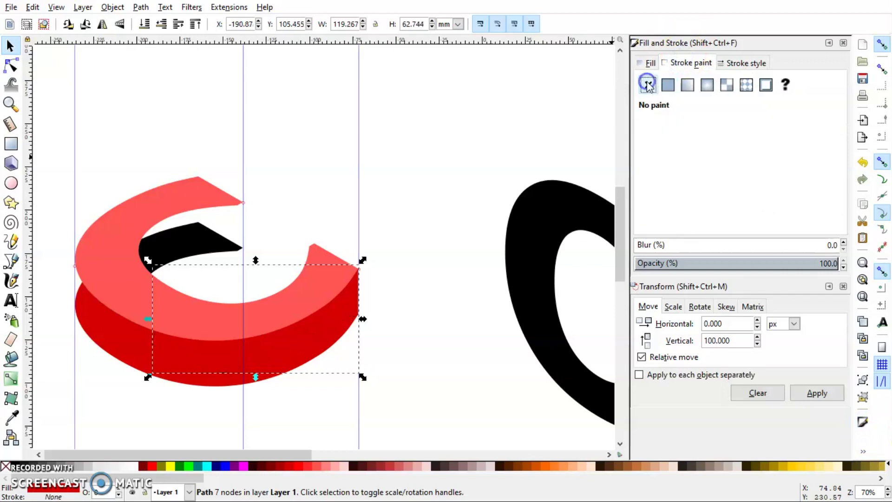
pyautogui.click(487, 184)
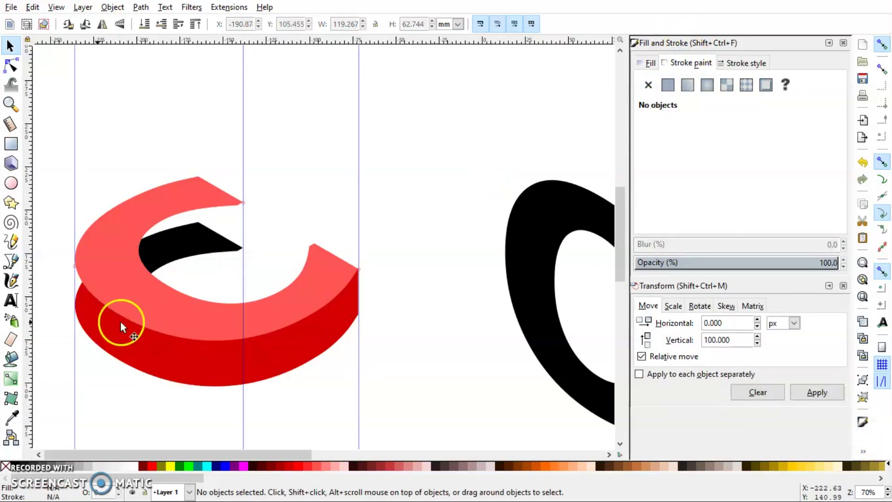
# Draw a closed inner wall outline inside the C's opening with the Pen tool.
pyautogui.click(8, 264)
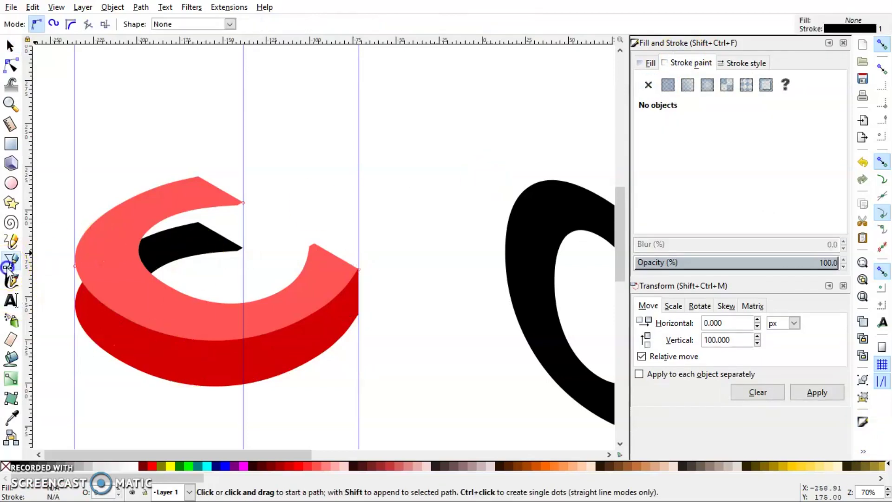
pyautogui.click(244, 203)
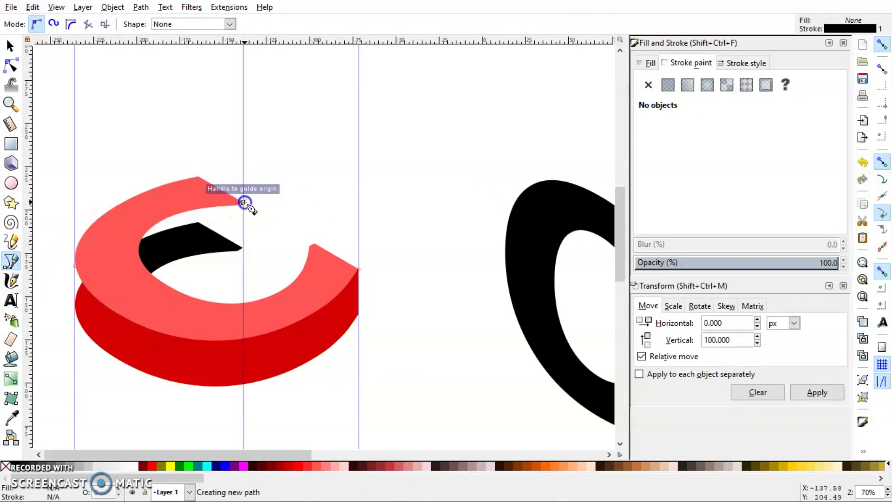
pyautogui.click(241, 247)
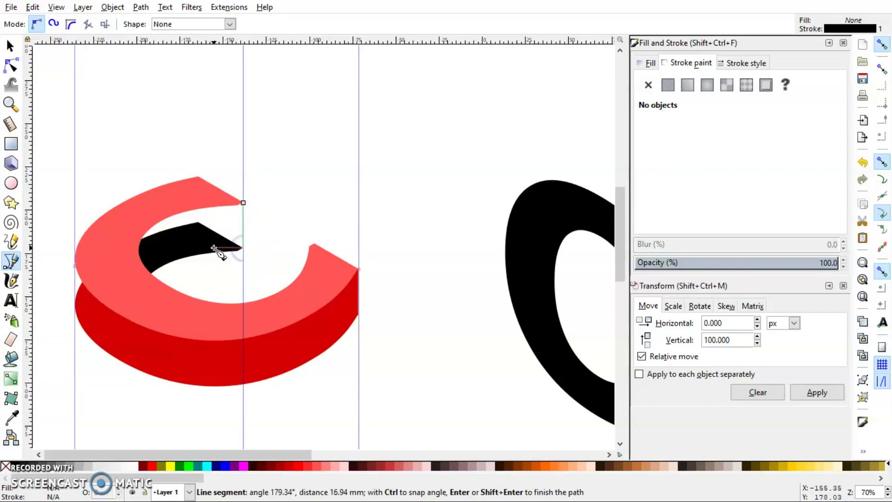
pyautogui.click(123, 265)
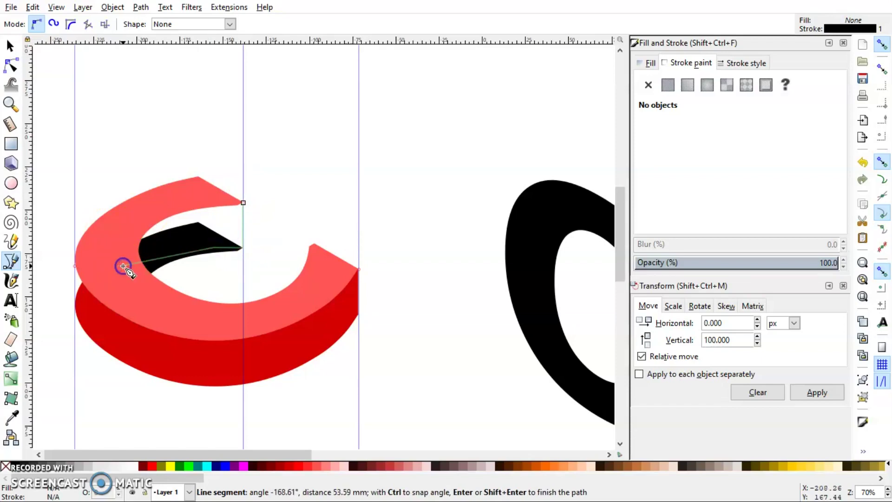
pyautogui.click(126, 219)
pyautogui.click(182, 193)
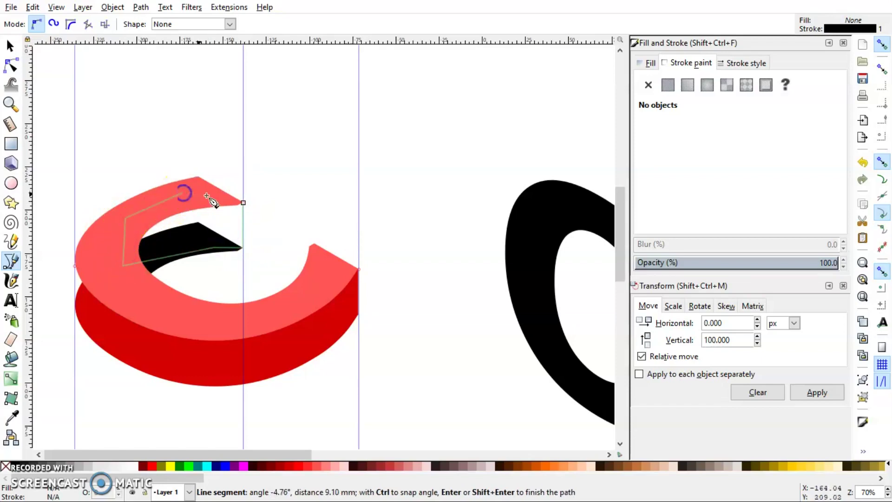
pyautogui.click(243, 203)
# Fill the inner wall black with the Dropper and lower it behind the light-red top face.
pyautogui.press('s')
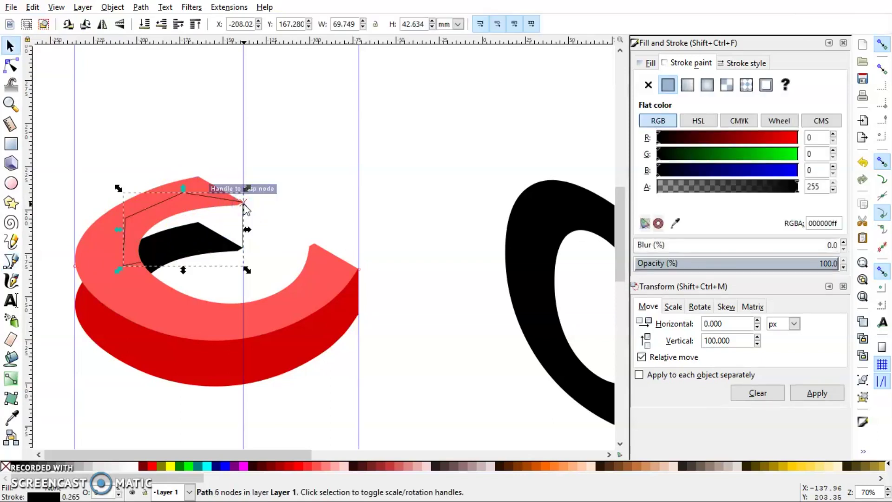
pyautogui.press('d')
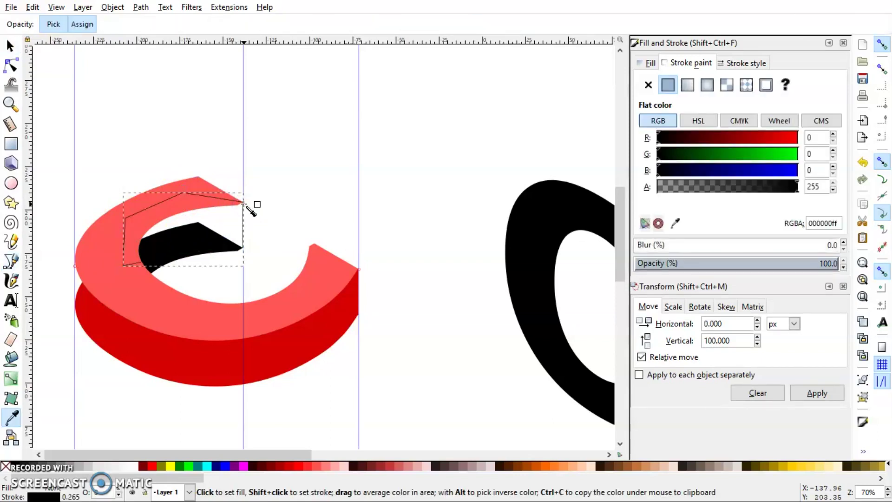
pyautogui.click(206, 238)
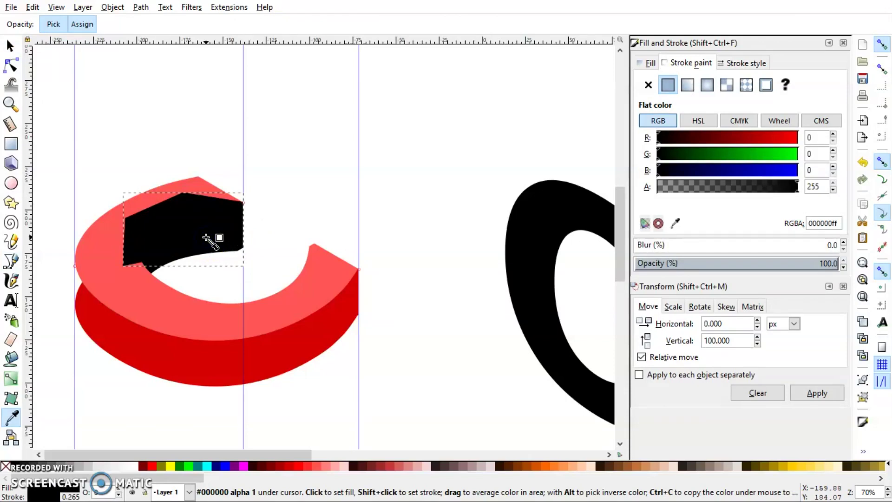
pyautogui.press('s')
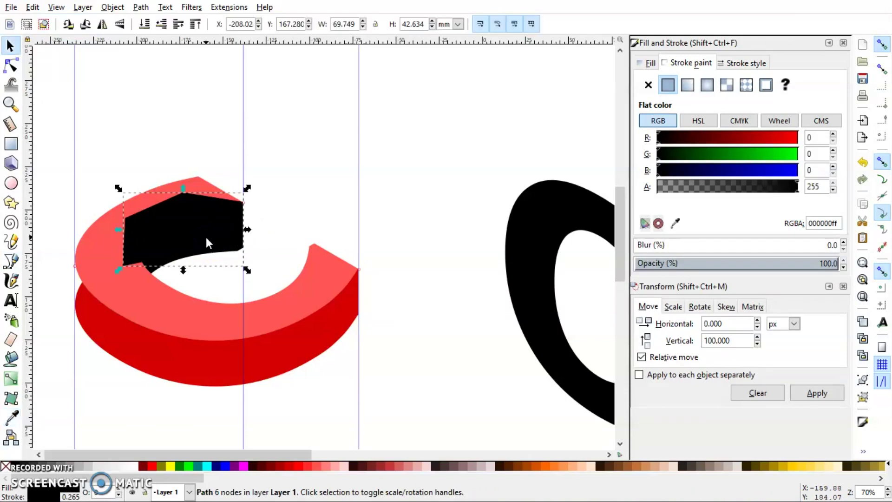
pyautogui.click(160, 27)
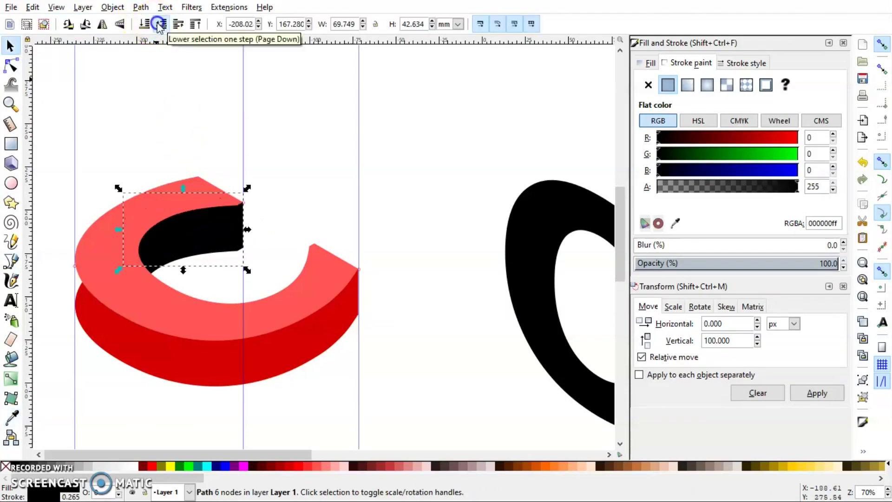
pyautogui.click(287, 157)
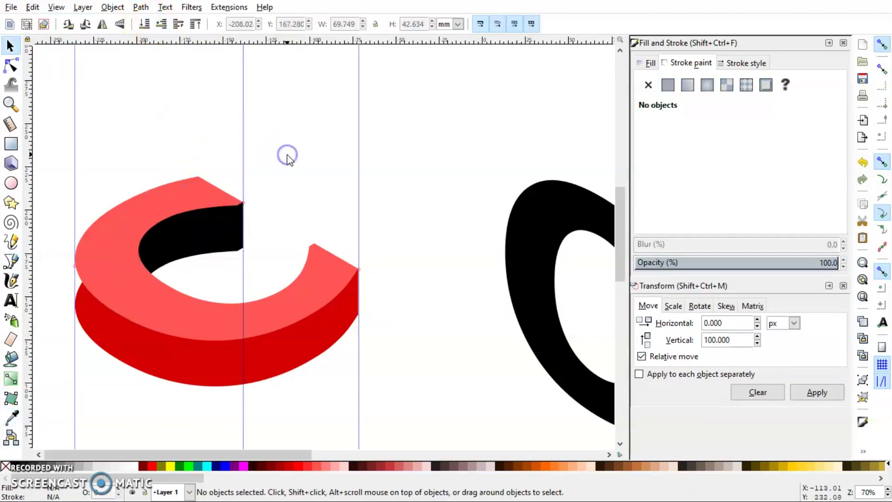
pyautogui.click(12, 261)
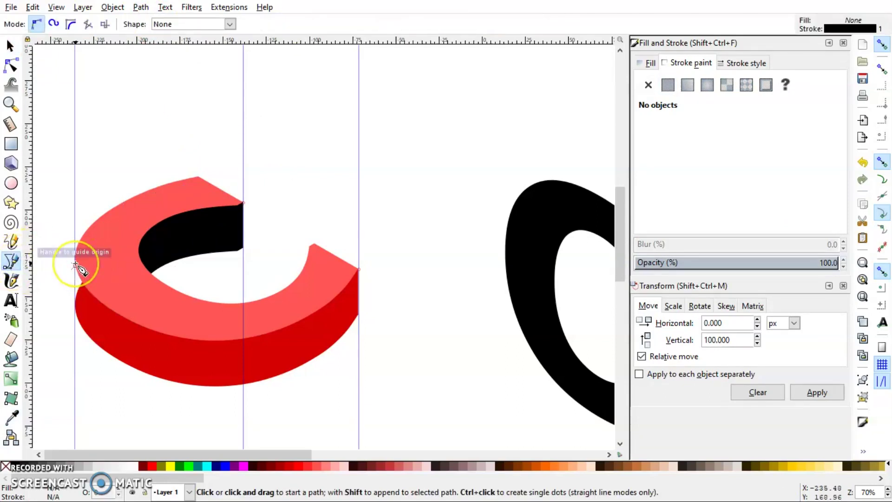
# Draw a 4-node end cap at the C's left edge and fill it dark red.
pyautogui.click(75, 265)
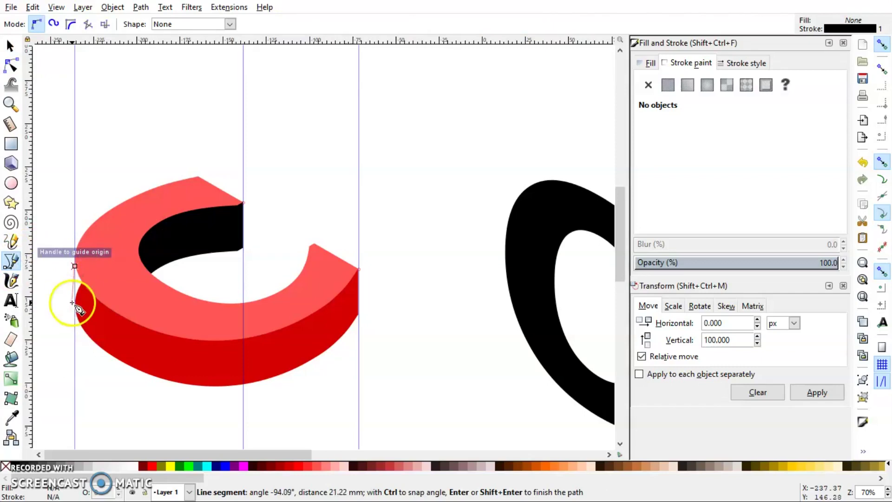
pyautogui.click(75, 306)
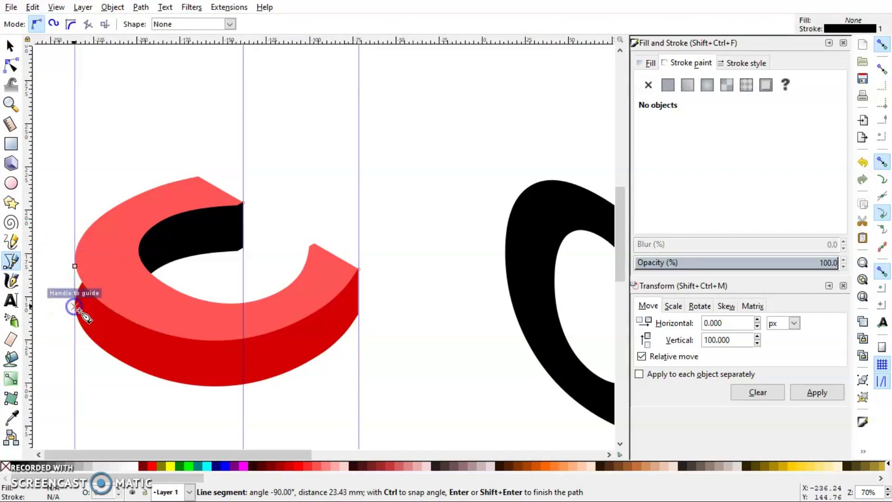
pyautogui.click(107, 328)
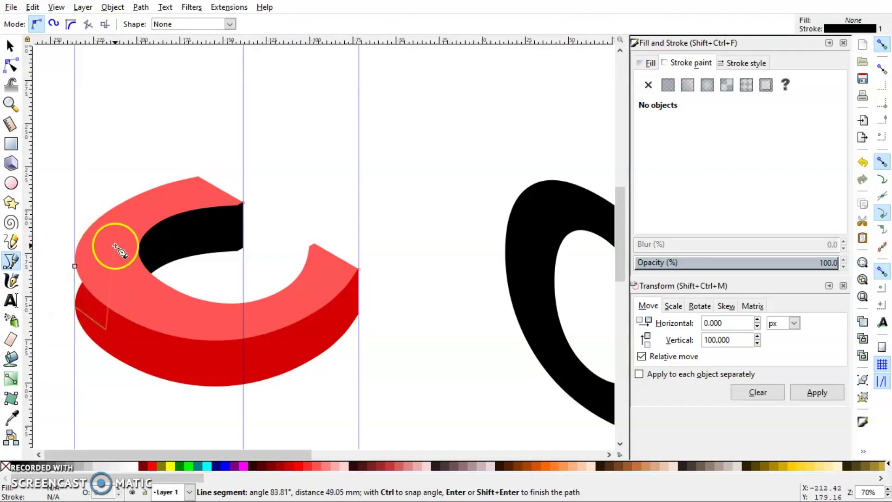
pyautogui.click(114, 246)
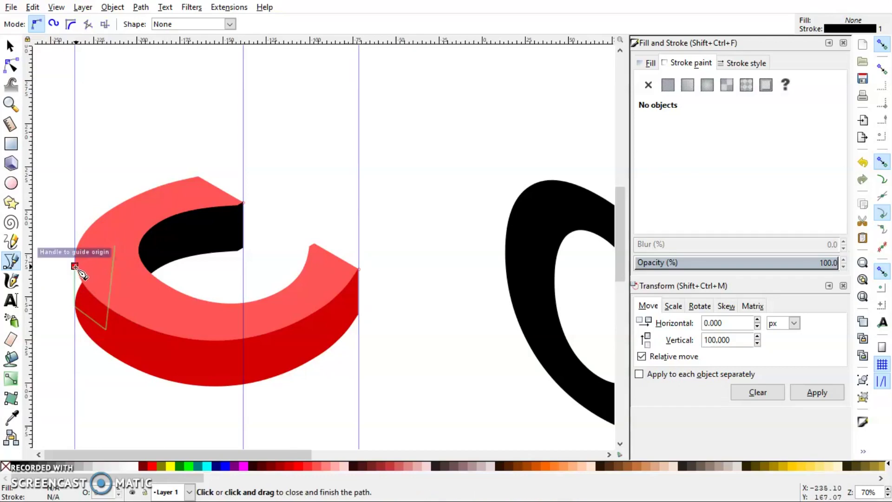
pyautogui.click(75, 267)
pyautogui.press('s')
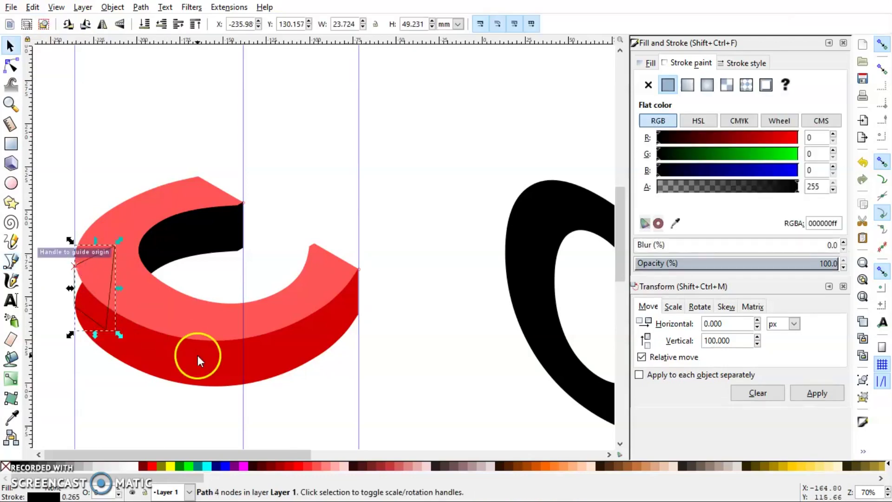
pyautogui.press('d')
pyautogui.click(197, 359)
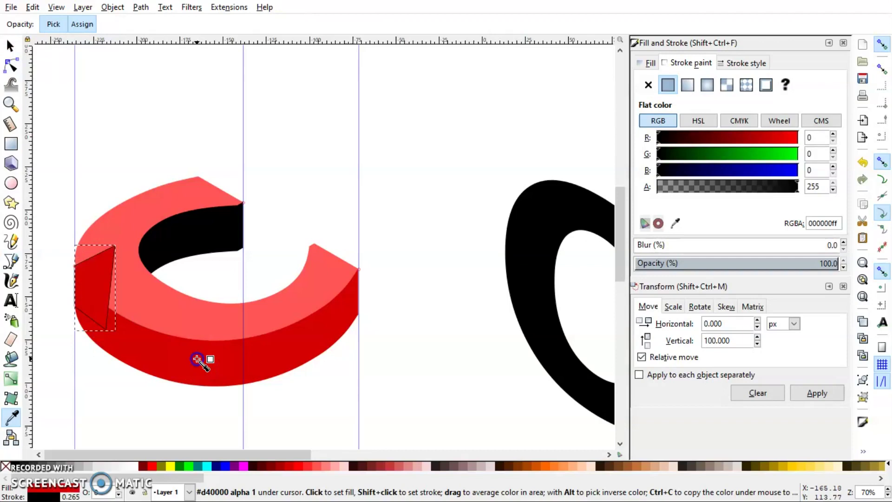
pyautogui.press('s')
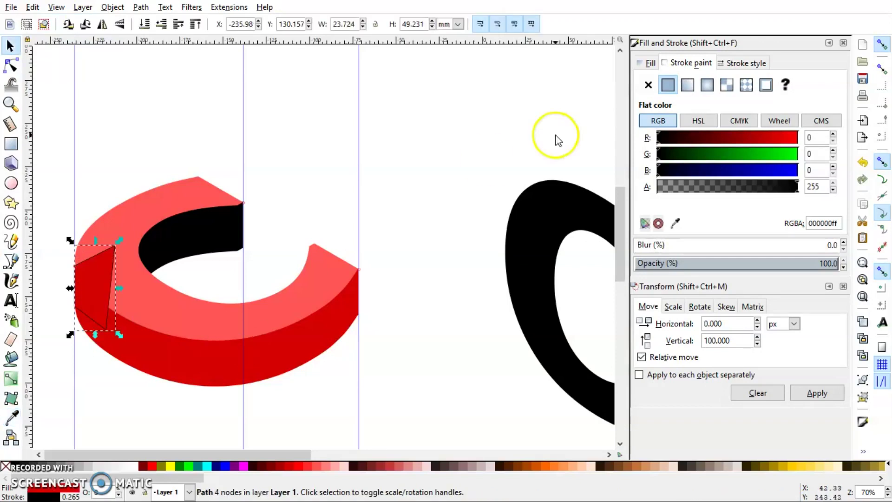
# Remove outlines from the end cap and inner wall, then raise the light-red top face to the front.
pyautogui.click(648, 85)
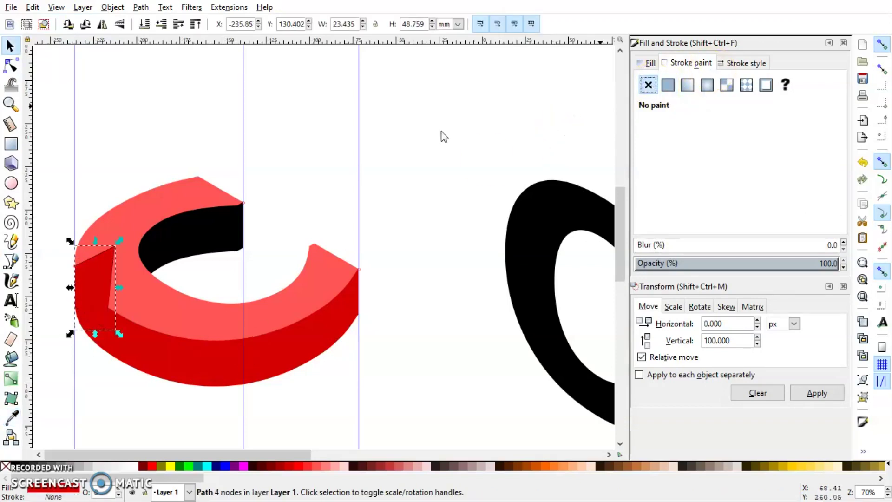
pyautogui.click(227, 222)
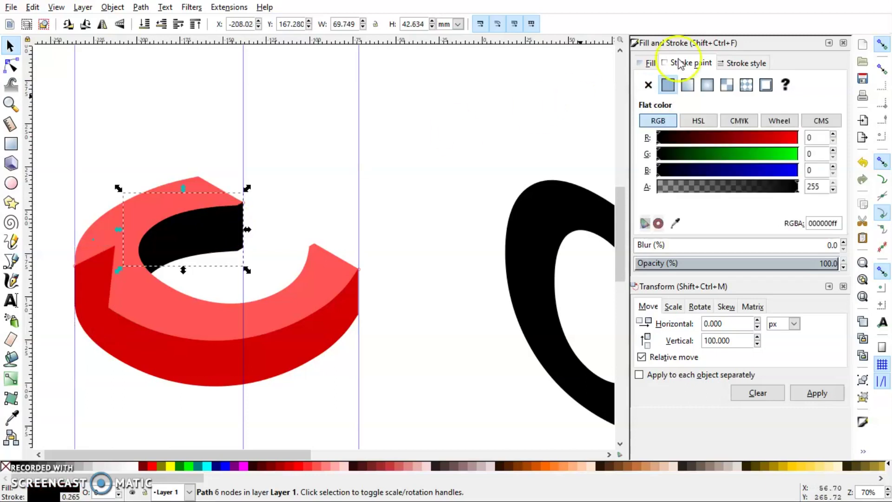
pyautogui.click(648, 85)
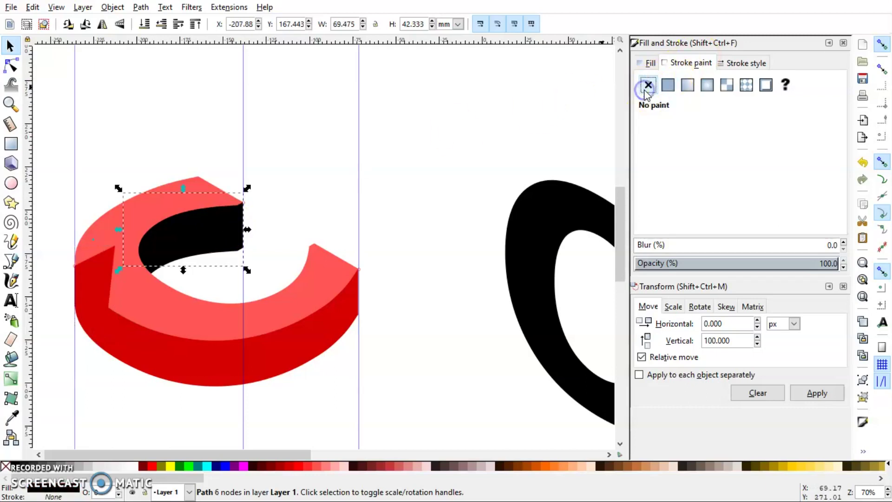
pyautogui.click(422, 194)
pyautogui.click(155, 212)
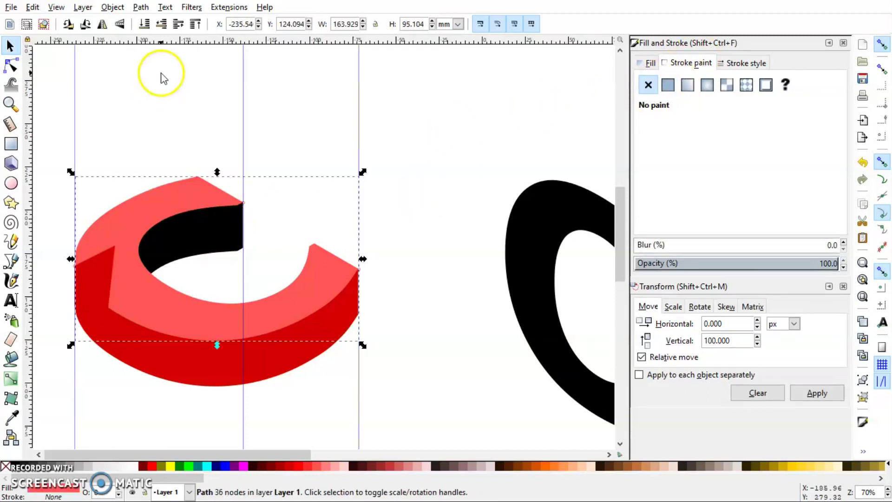
pyautogui.click(195, 24)
pyautogui.click(52, 205)
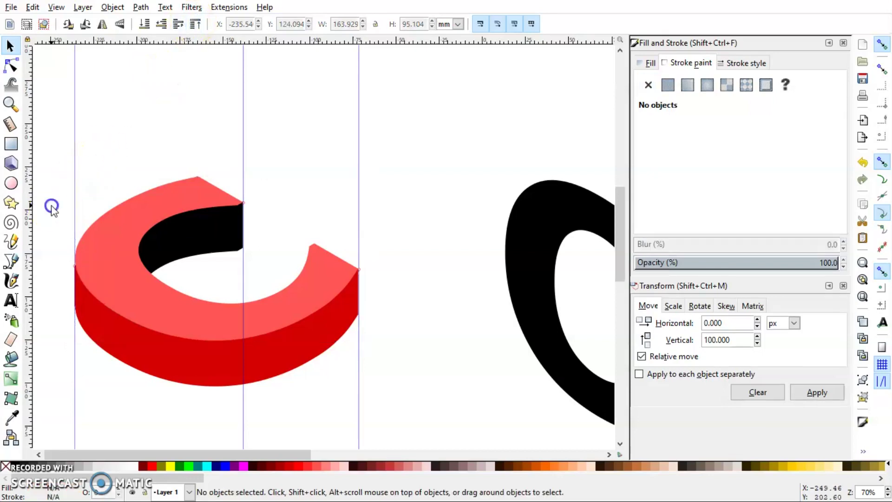
# Delete the left, middle and right vertical guides around the C, then zoom in.
pyautogui.click(76, 177)
pyautogui.press('Delete')
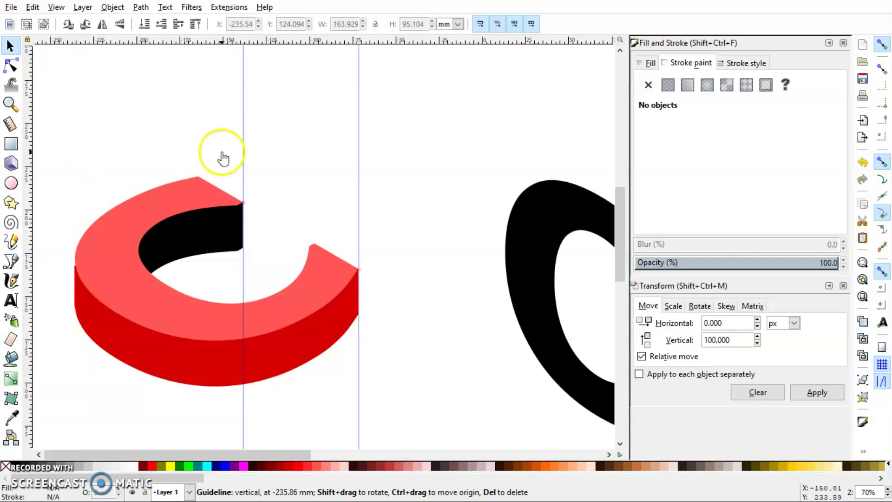
pyautogui.press('Delete')
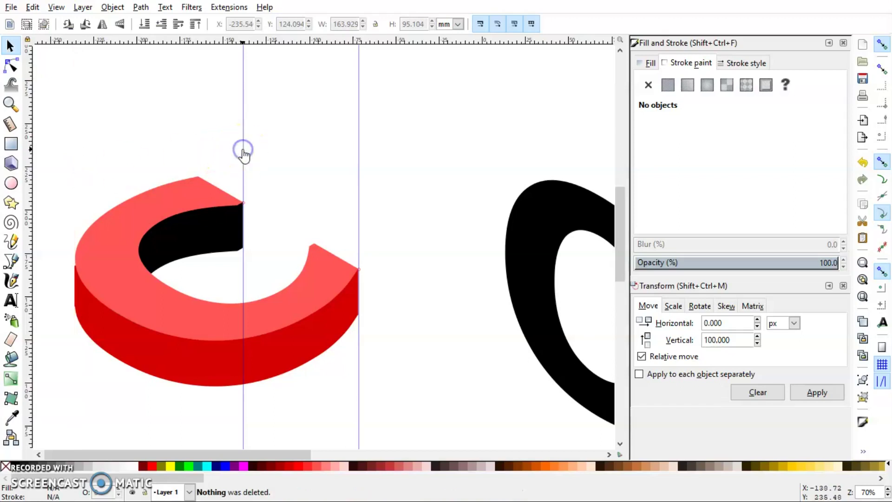
pyautogui.press('Delete')
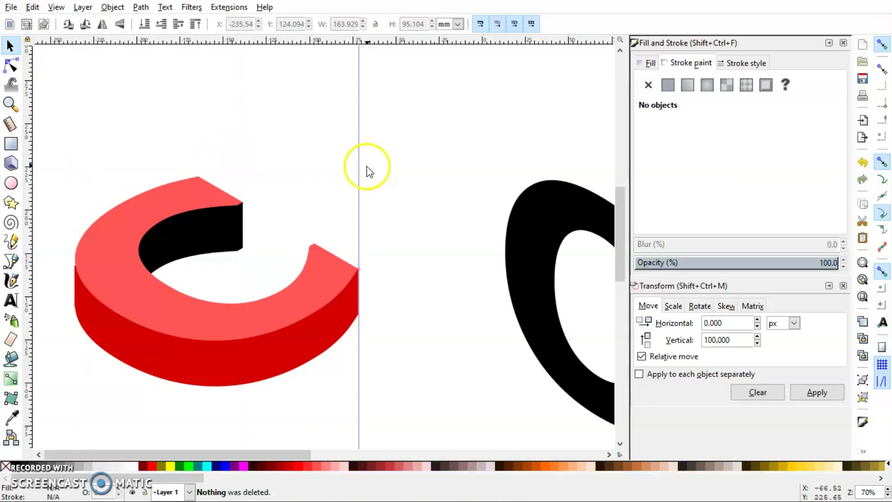
pyautogui.press('Delete')
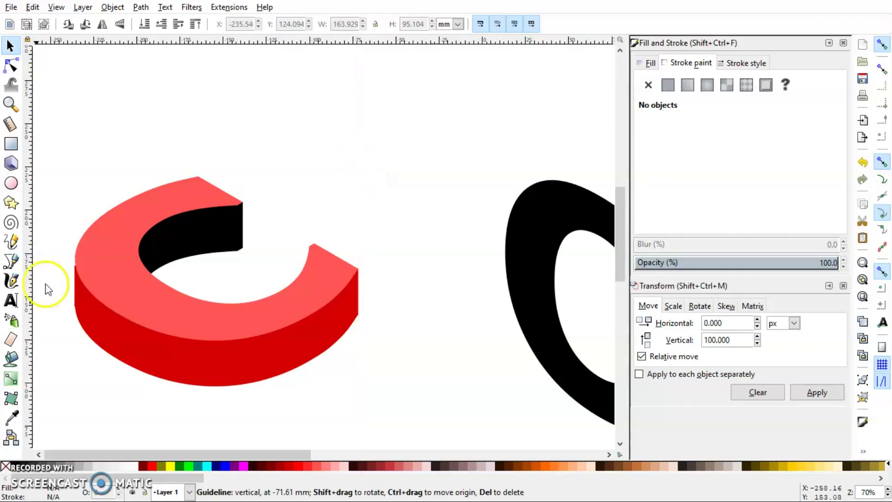
pyautogui.press('+')
pyautogui.press('+')
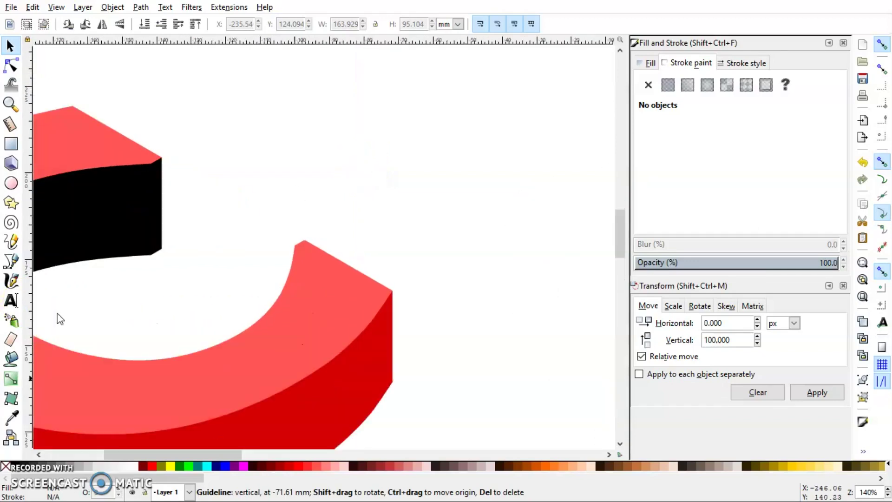
# Nudge the left end patch's nodes up so it joins the C's top face seamlessly.
pyautogui.moveTo(211, 454); pyautogui.dragTo(84, 447)
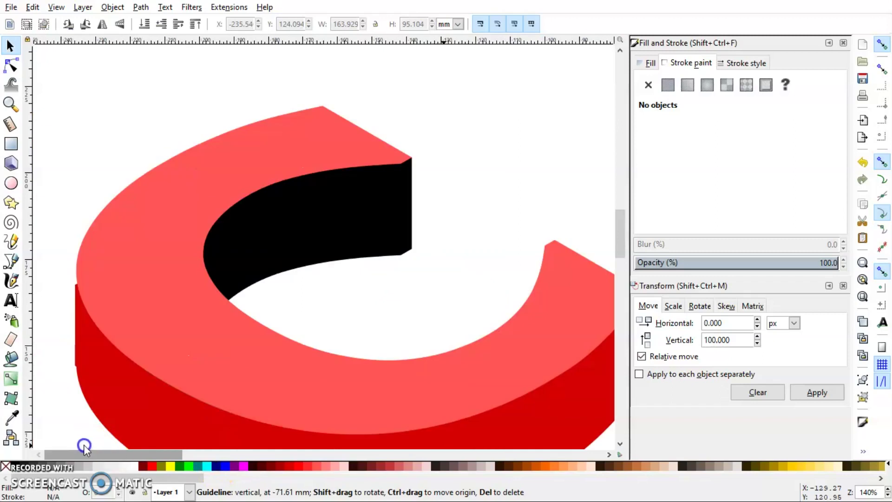
pyautogui.scroll(1, 60, 281)
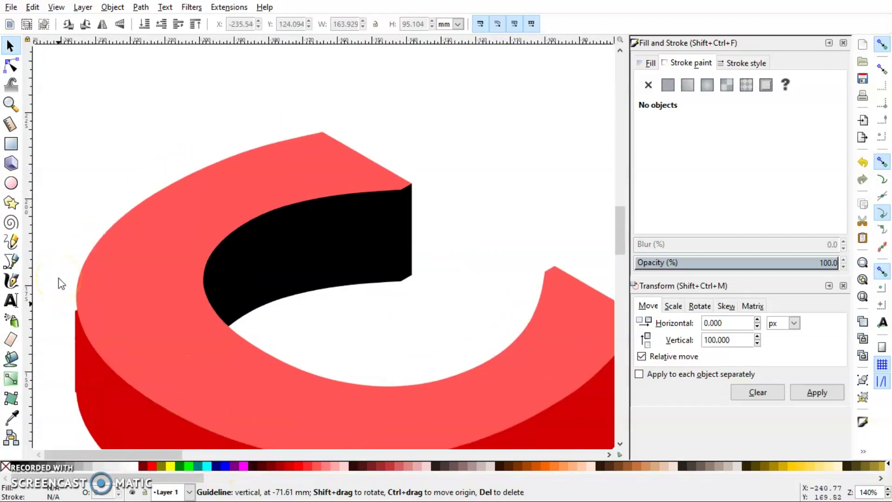
pyautogui.scroll(-5, 60, 281)
pyautogui.click(77, 253)
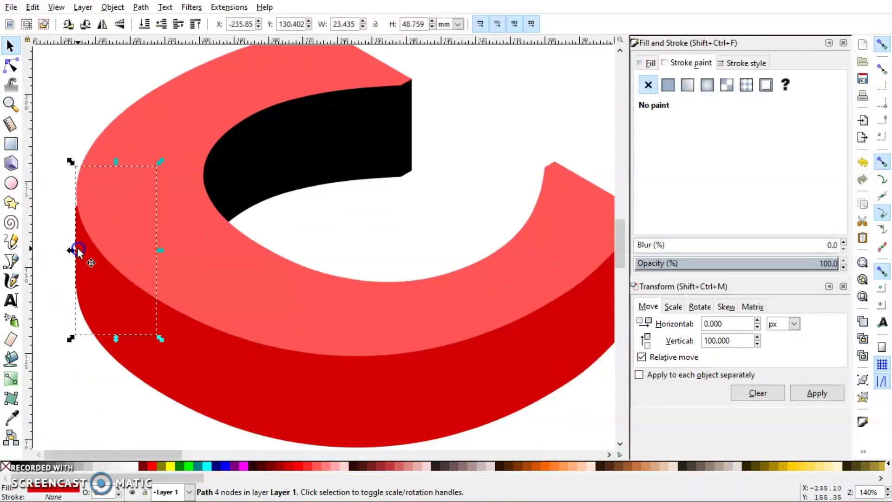
pyautogui.click(11, 65)
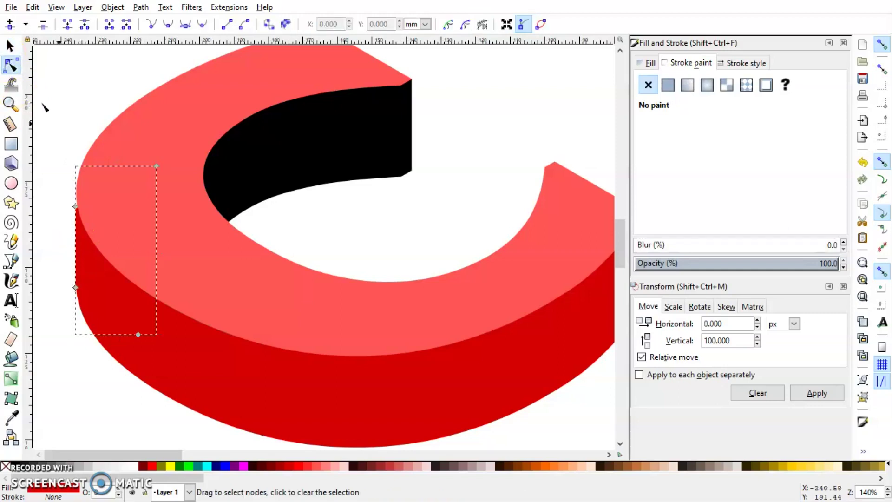
pyautogui.moveTo(76, 207); pyautogui.dragTo(79, 194)
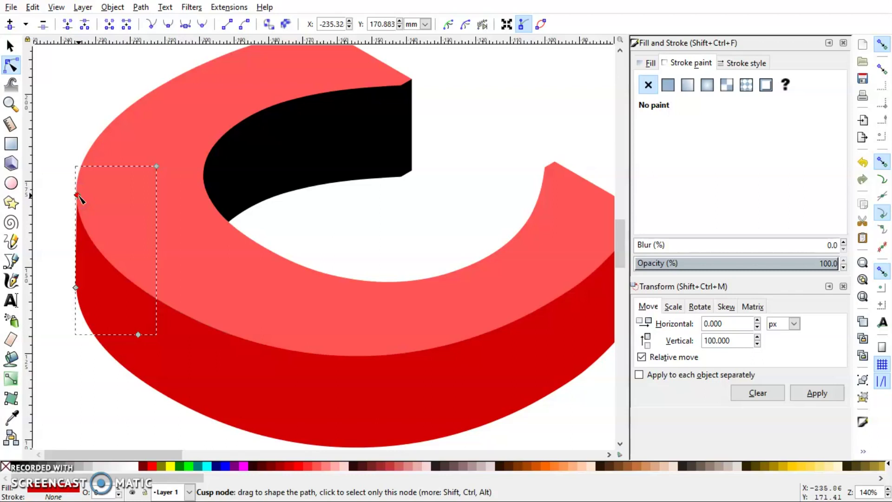
pyautogui.click(75, 290)
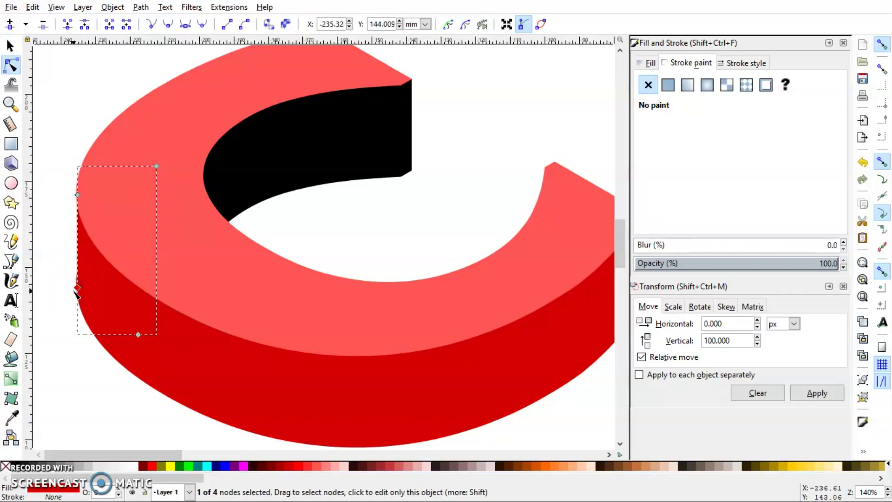
pyautogui.click(65, 230)
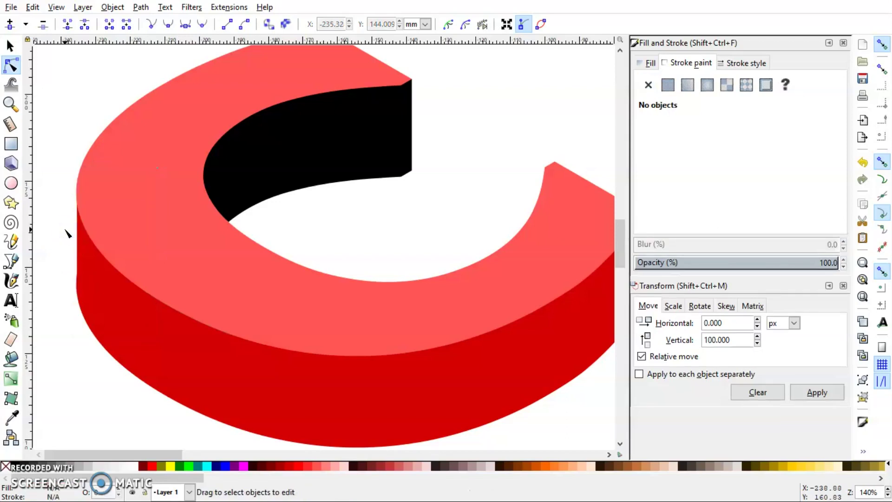
pyautogui.click(10, 46)
pyautogui.press('-')
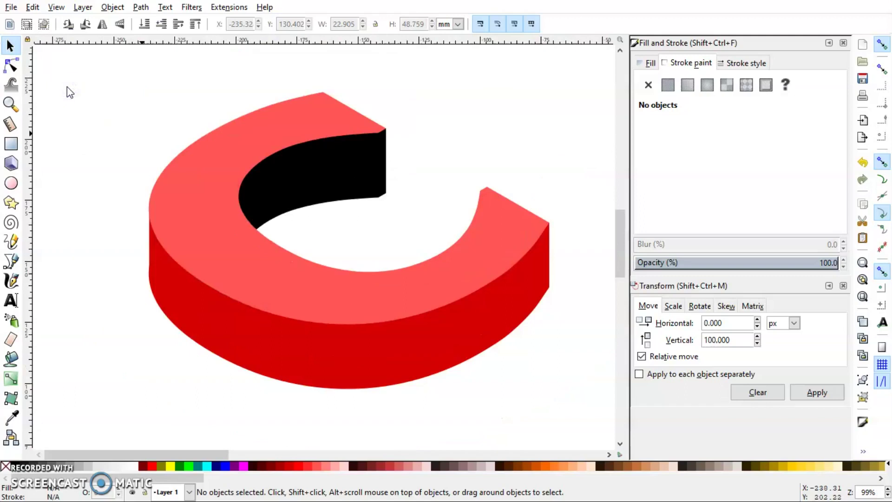
# Fill the C's three outer side faces with dark maroon, then select the black O.
pyautogui.press('-')
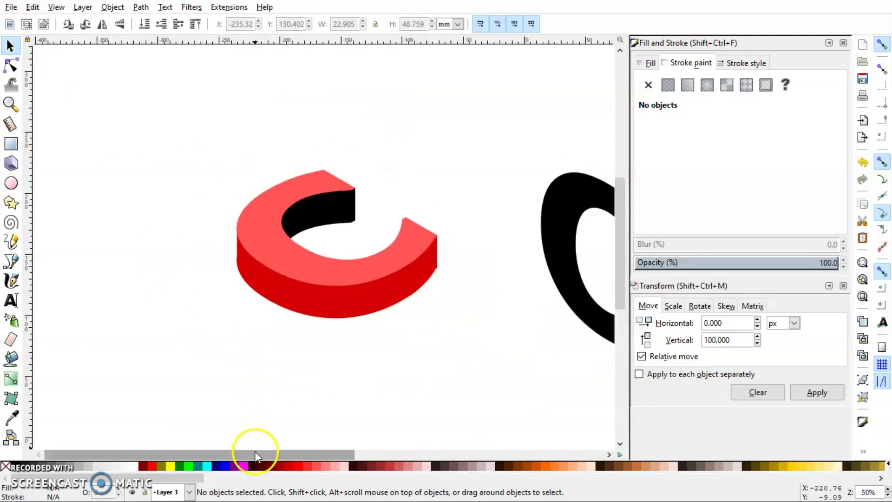
pyautogui.moveTo(254, 455); pyautogui.dragTo(343, 456)
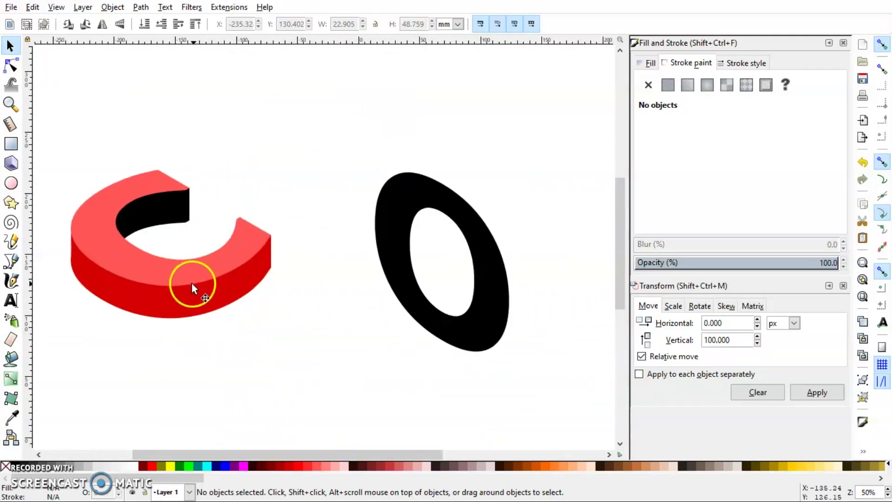
pyautogui.click(195, 297)
pyautogui.keyDown('shift'); pyautogui.click(101, 291); pyautogui.keyUp('shift')
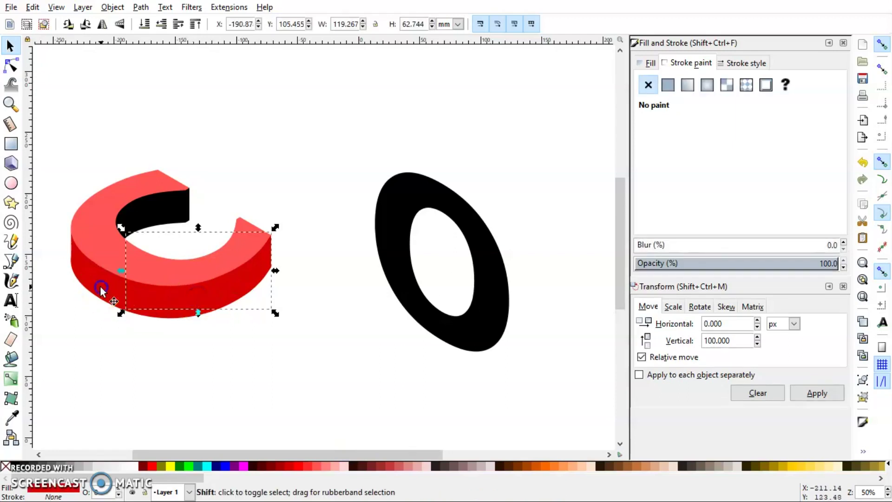
pyautogui.keyDown('shift'); pyautogui.click(74, 256); pyautogui.keyUp('shift')
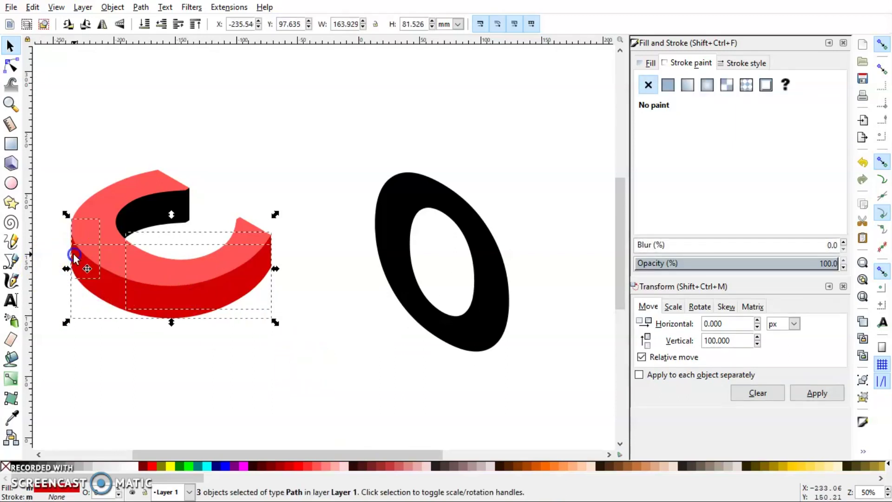
pyautogui.click(253, 466)
pyautogui.click(272, 418)
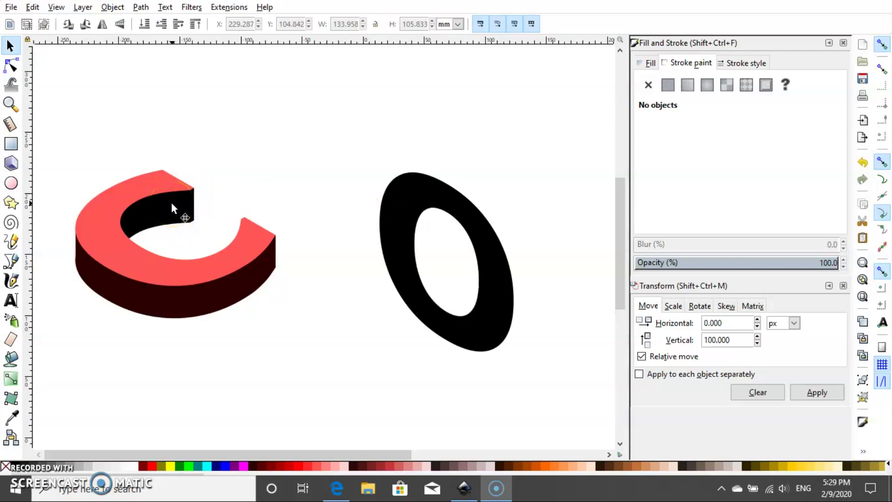
pyautogui.click(413, 200)
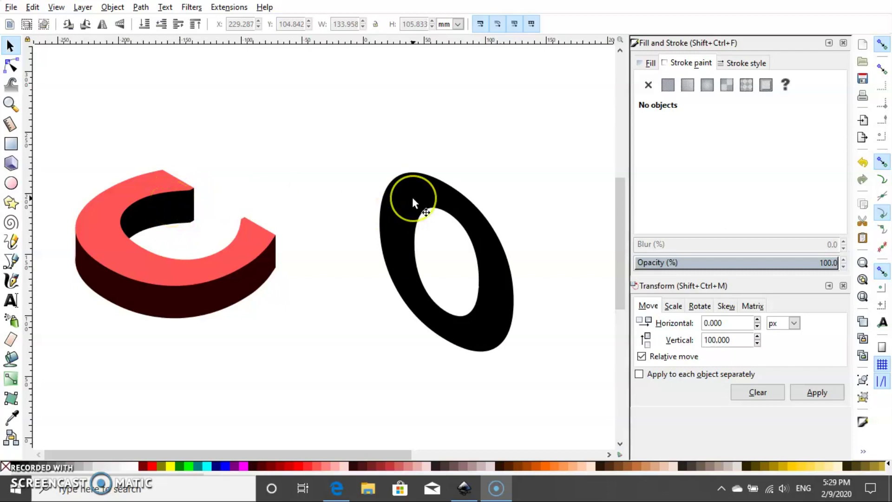
pyautogui.click(412, 198)
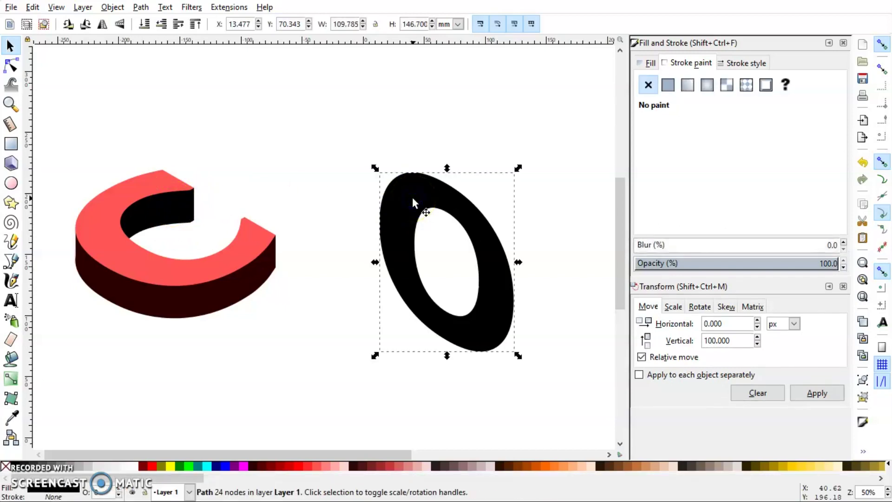
# Create a new Axonometric grid in Document Properties.
pyautogui.click(309, 163)
pyautogui.click(139, 64)
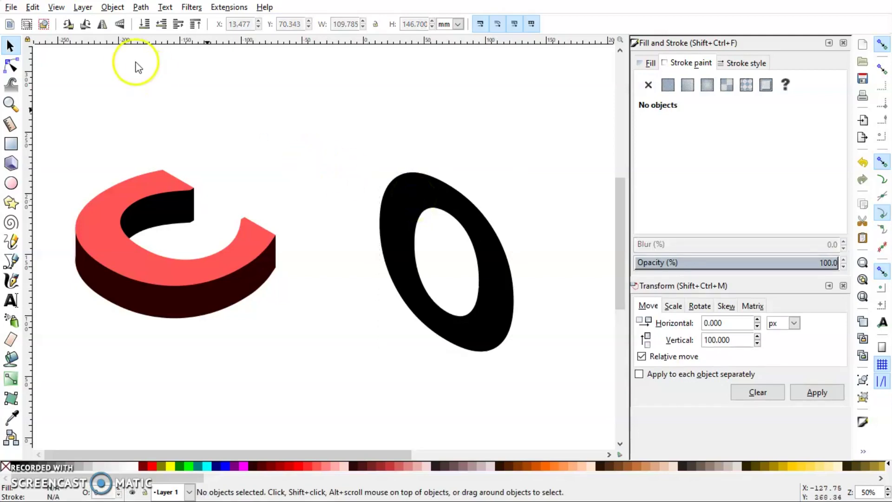
pyautogui.click(10, 7)
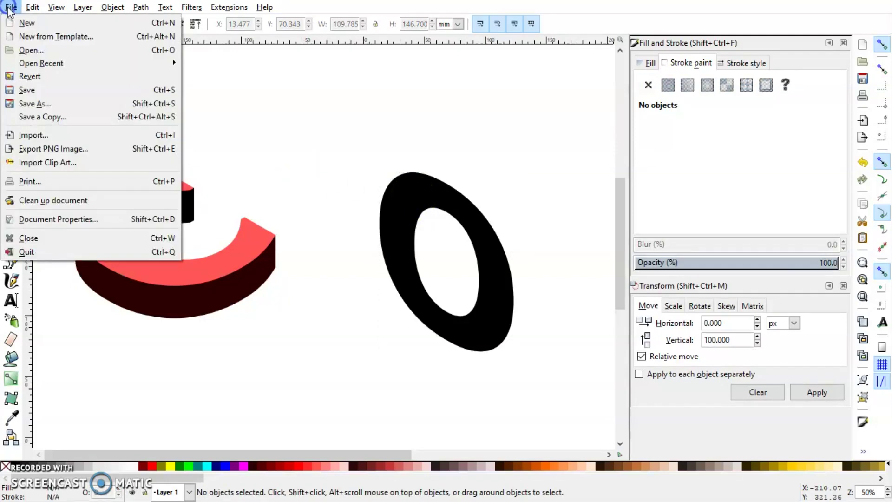
pyautogui.click(72, 219)
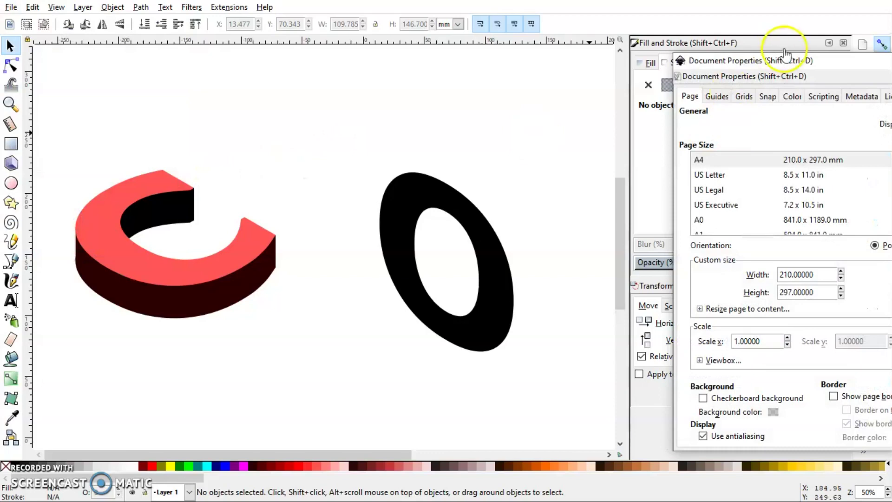
pyautogui.moveTo(794, 60); pyautogui.dragTo(279, 44)
pyautogui.click(232, 86)
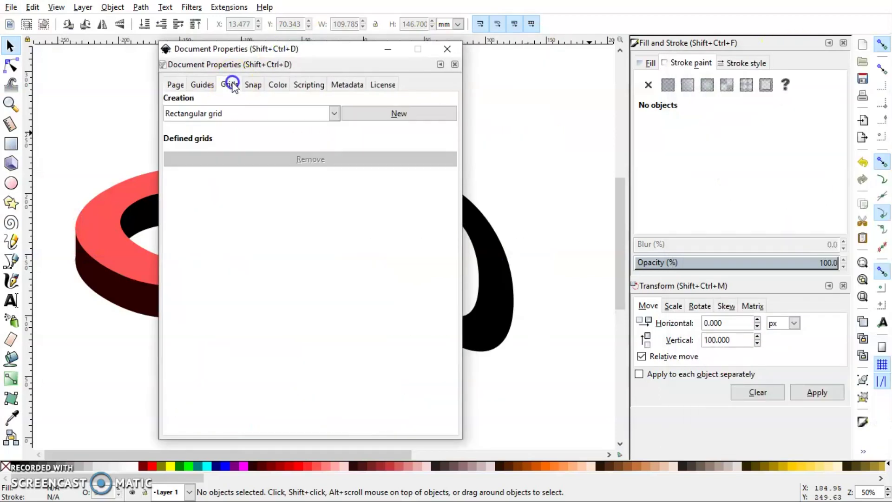
pyautogui.click(270, 111)
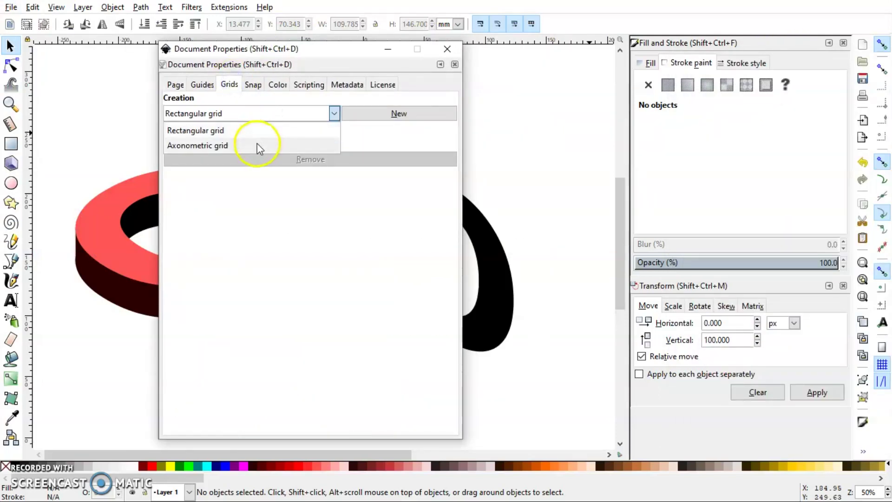
pyautogui.click(258, 143)
pyautogui.click(374, 120)
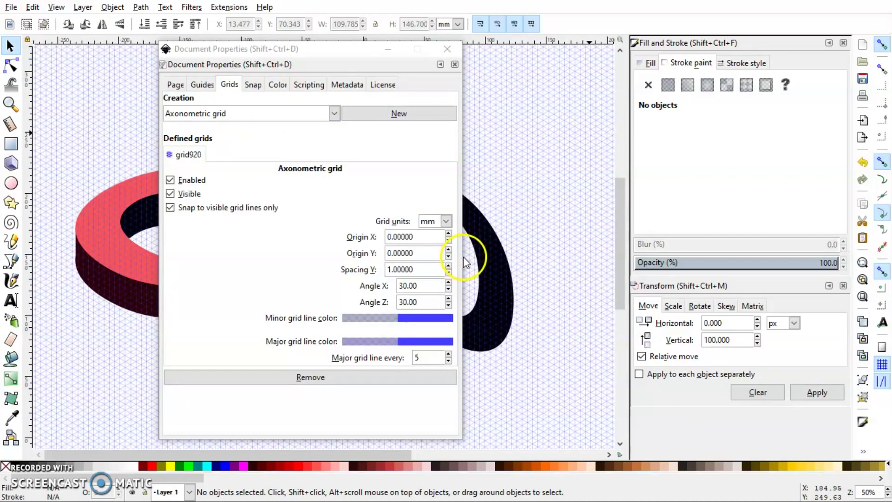
# Set the grid units to px and Spacing Y to 20, then close the dialog.
pyautogui.click(446, 221)
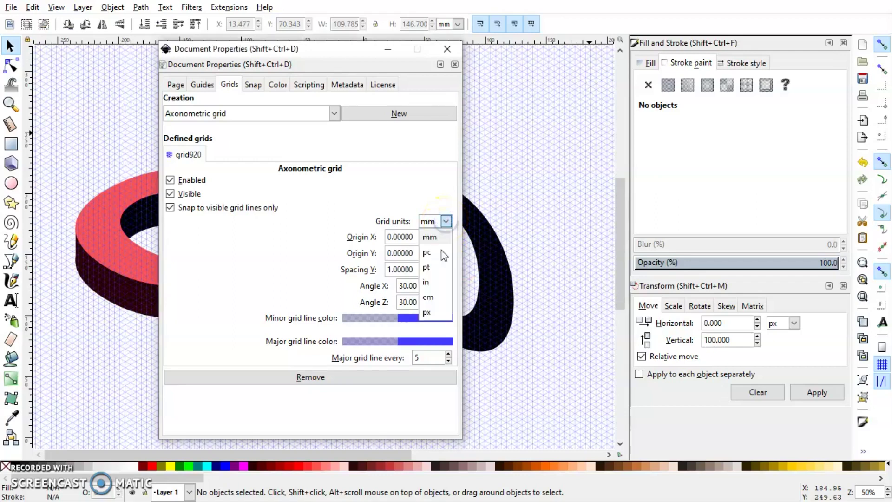
pyautogui.click(437, 313)
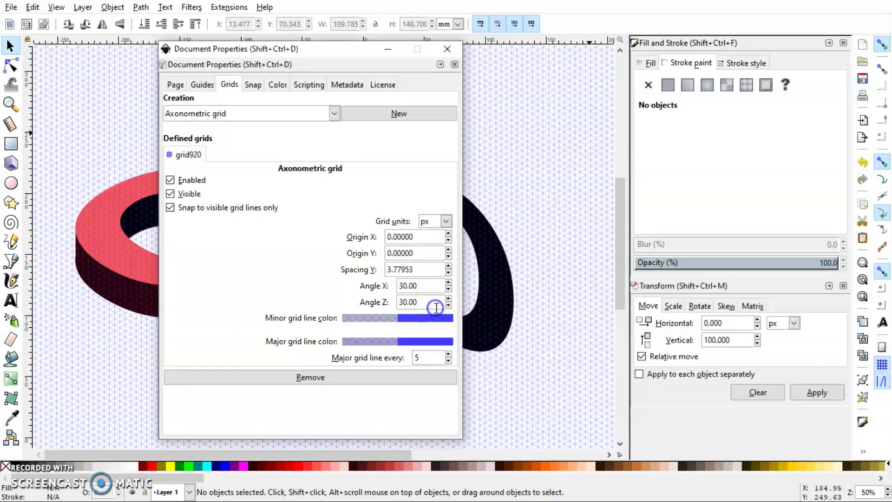
pyautogui.doubleClick(422, 274)
pyautogui.press('Return')
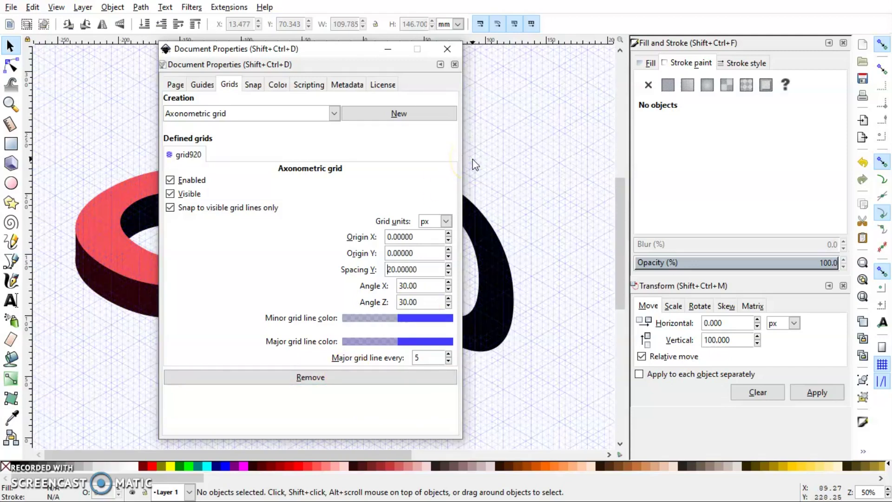
pyautogui.click(447, 49)
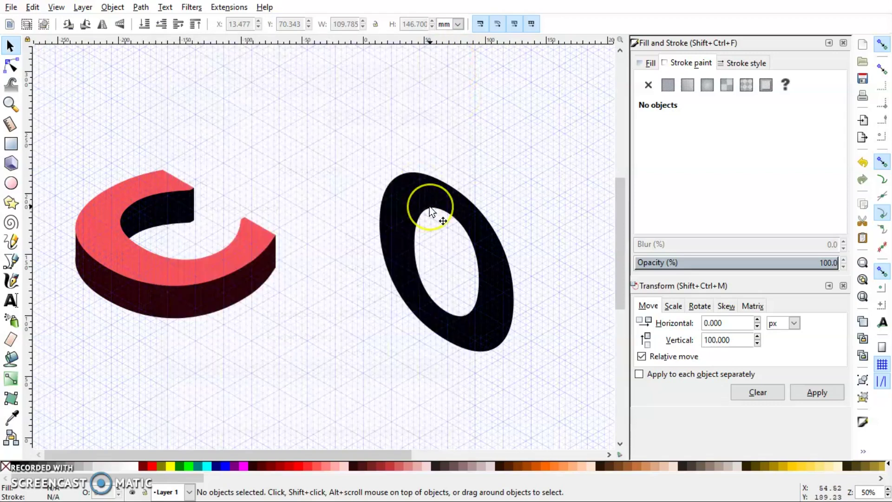
pyautogui.press('1')
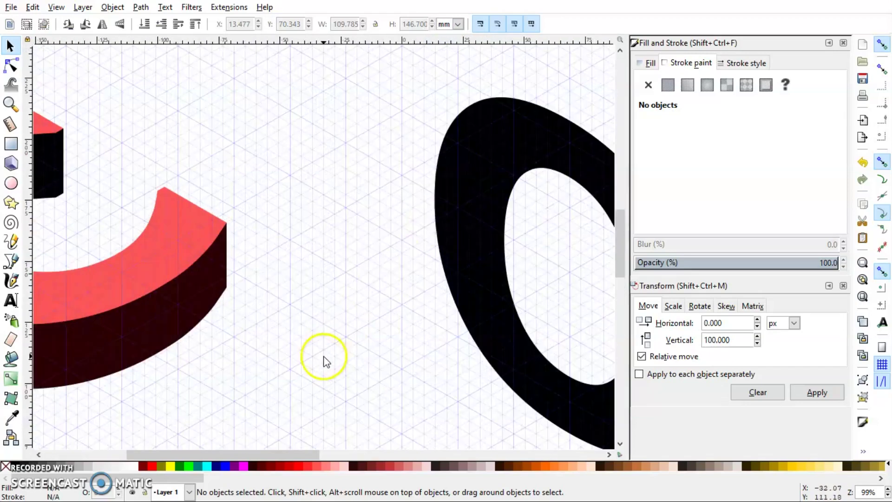
pyautogui.moveTo(264, 457); pyautogui.dragTo(355, 453)
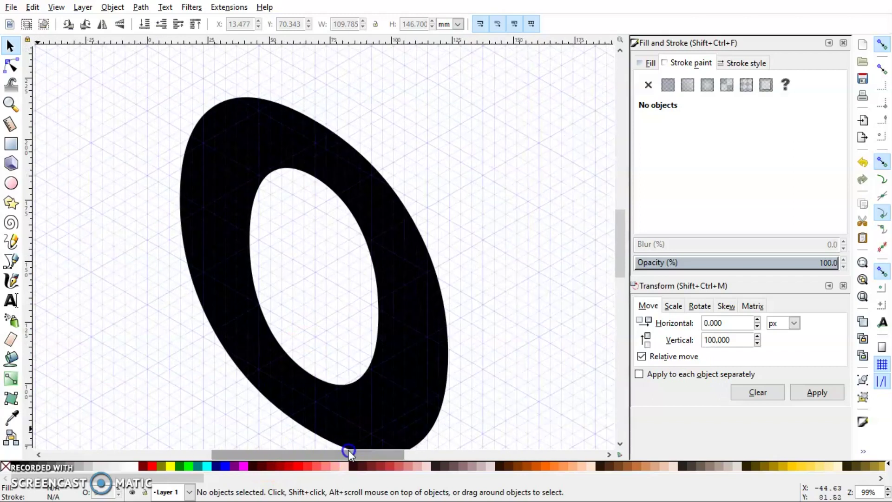
# Colour the O orange and set a dark brown copy offset up-right behind it.
pyautogui.click(233, 161)
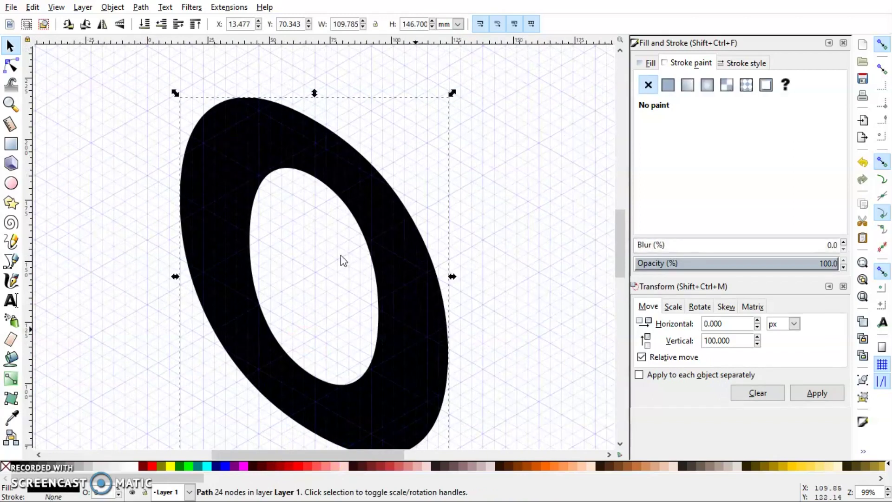
pyautogui.click(558, 469)
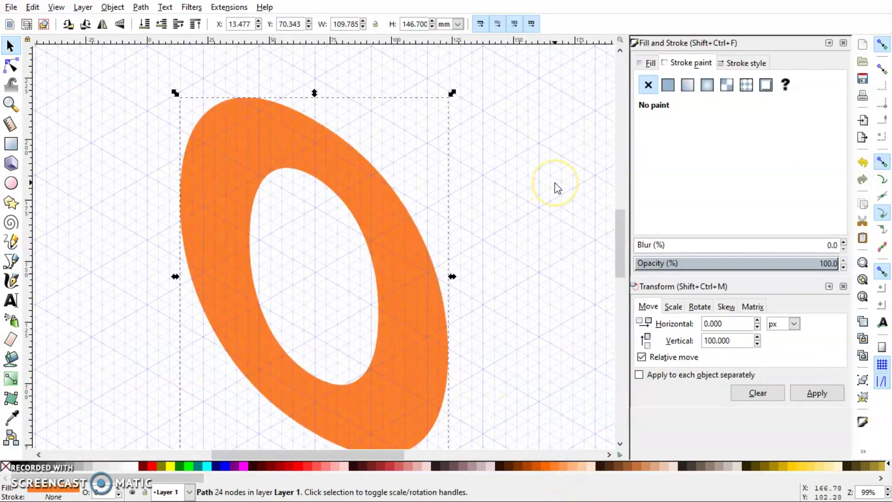
pyautogui.moveTo(247, 124); pyautogui.dragTo(374, 102)
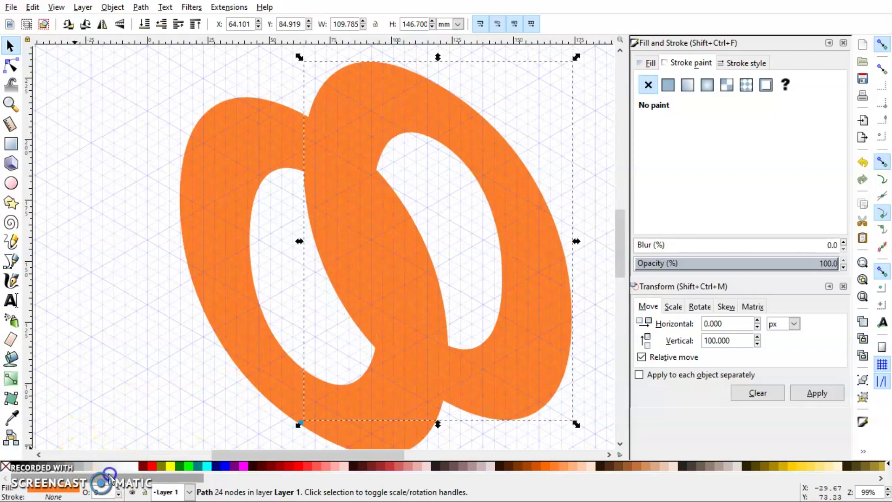
pyautogui.click(253, 465)
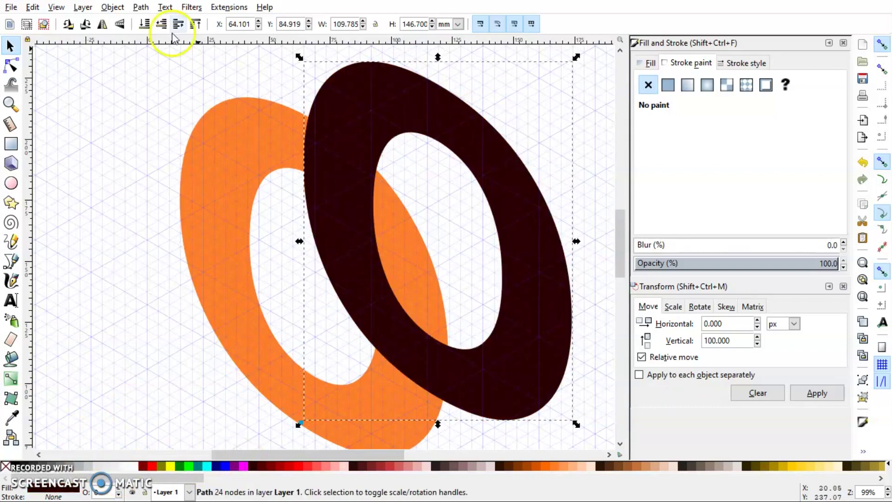
pyautogui.click(144, 23)
pyautogui.scroll(-3, 124, 154)
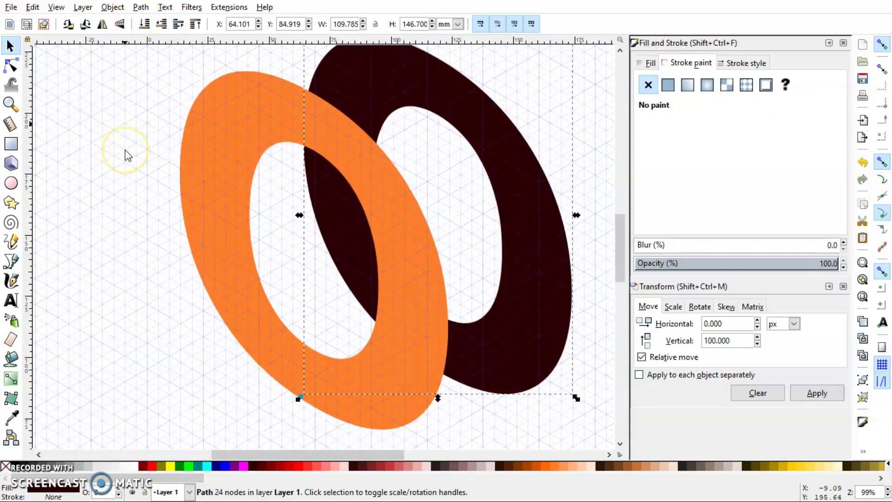
# Reposition the orange O down and to the left, zooming in on the tops of the Os.
pyautogui.scroll(7, 126, 153)
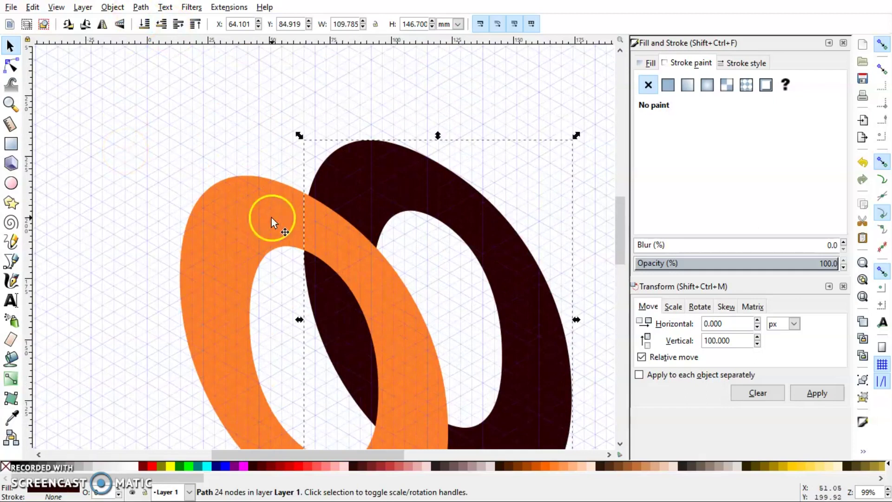
pyautogui.moveTo(261, 216); pyautogui.dragTo(236, 263)
pyautogui.moveTo(238, 263); pyautogui.dragTo(242, 262)
pyautogui.press('+')
pyautogui.press('+')
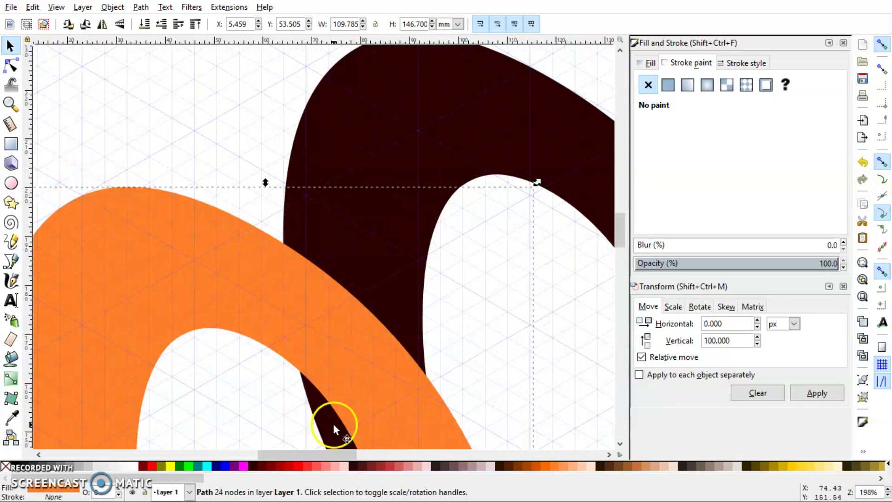
pyautogui.moveTo(346, 454); pyautogui.dragTo(317, 456)
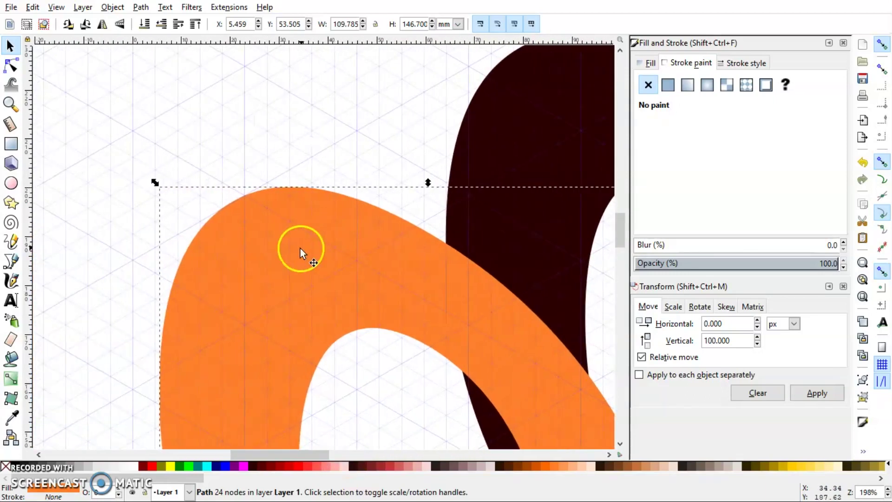
pyautogui.moveTo(300, 248); pyautogui.dragTo(309, 245)
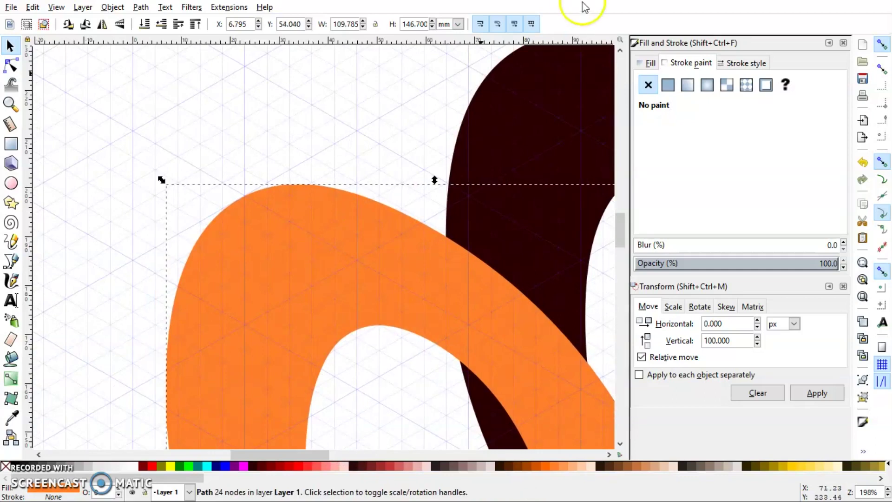
# Align the dark maroon O copy just behind the orange O at X 29.623 mm, Y 67.280 mm.
pyautogui.moveTo(553, 74); pyautogui.dragTo(383, 169)
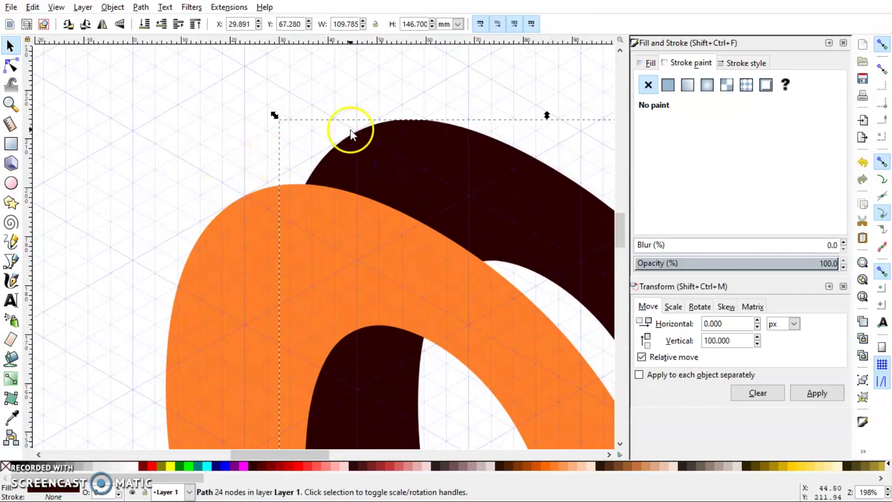
pyautogui.moveTo(388, 144); pyautogui.dragTo(384, 143)
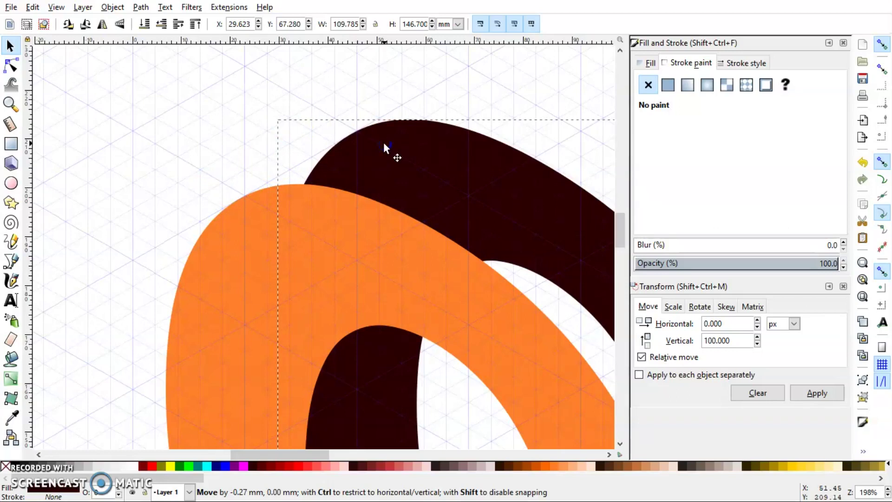
pyautogui.moveTo(384, 143); pyautogui.dragTo(383, 143)
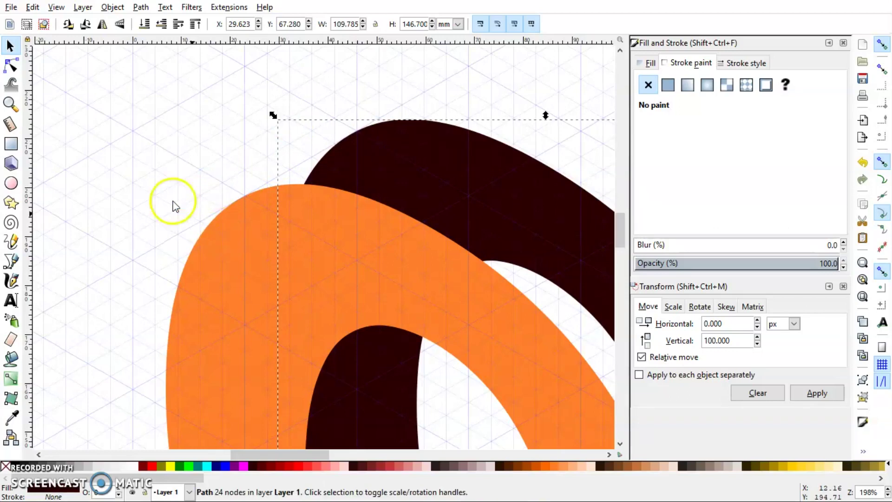
pyautogui.click(153, 184)
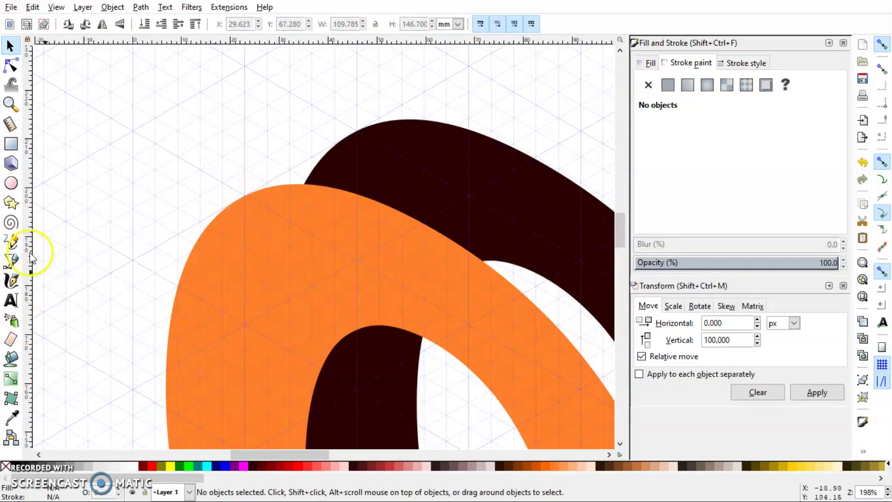
# Draw a closed 4-node Bezier shape bridging the tops of the orange and dark rings.
pyautogui.click(12, 262)
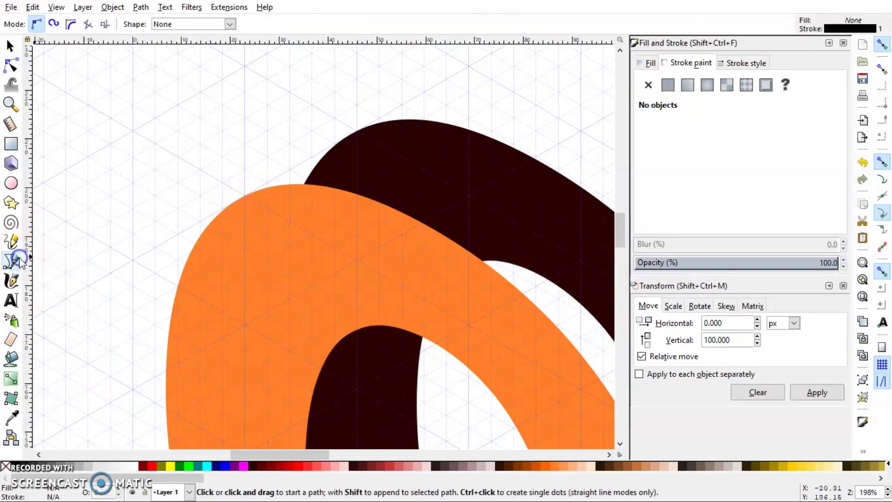
pyautogui.click(246, 195)
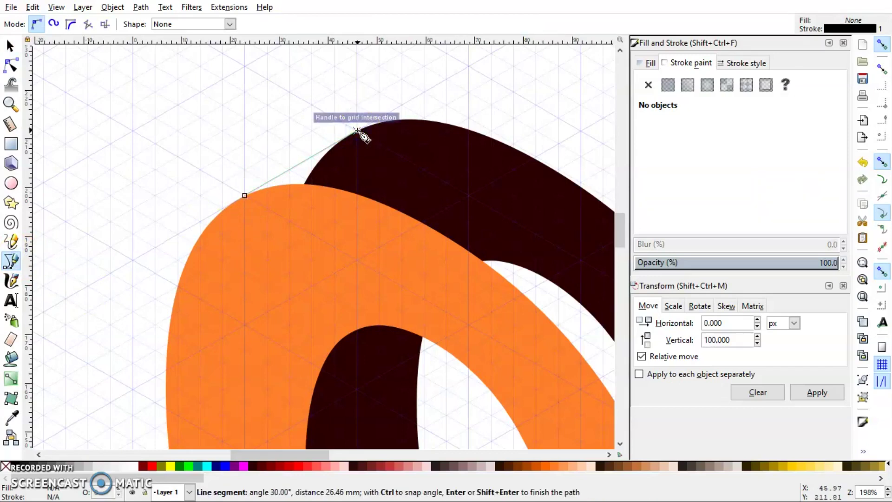
pyautogui.press('-')
pyautogui.press('-')
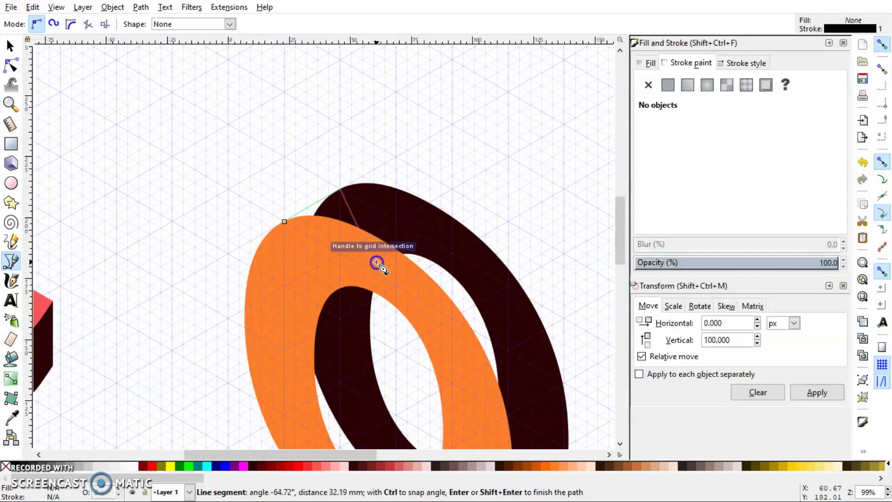
pyautogui.click(376, 262)
pyautogui.click(294, 279)
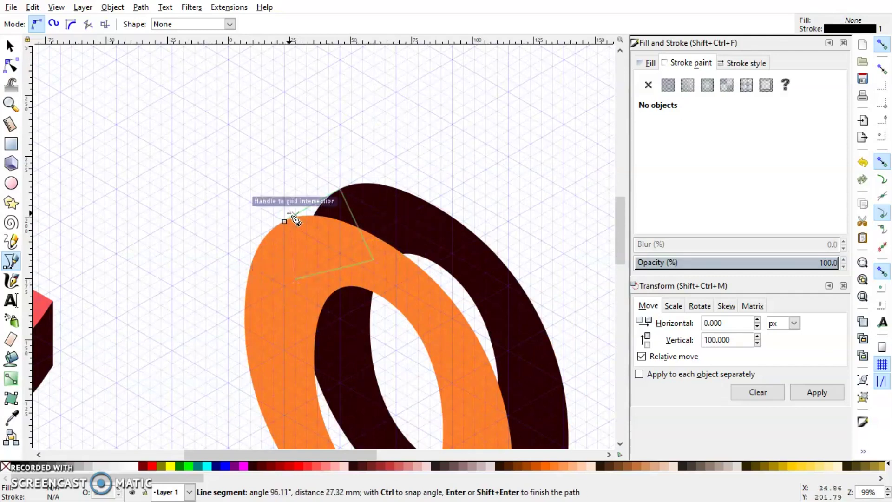
pyautogui.click(285, 223)
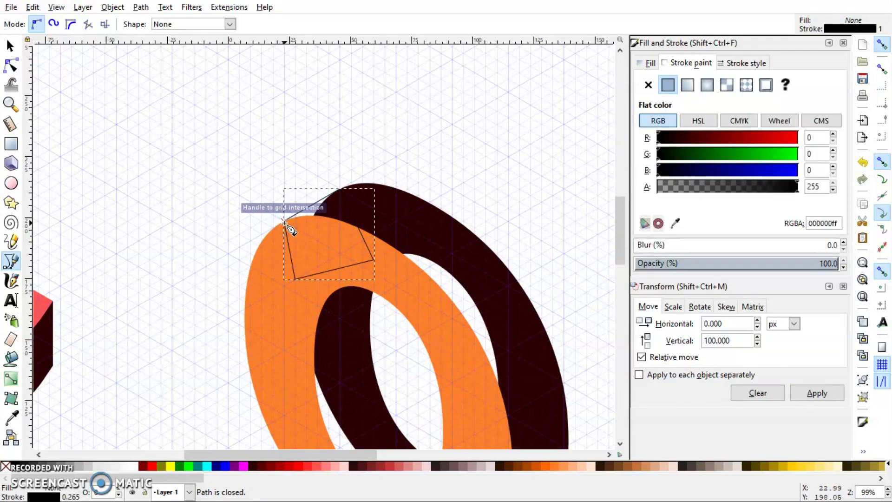
pyautogui.press('s')
# Fill the patch with the dark ring colour, lower it to the bottom, and remove its outline.
pyautogui.press('d')
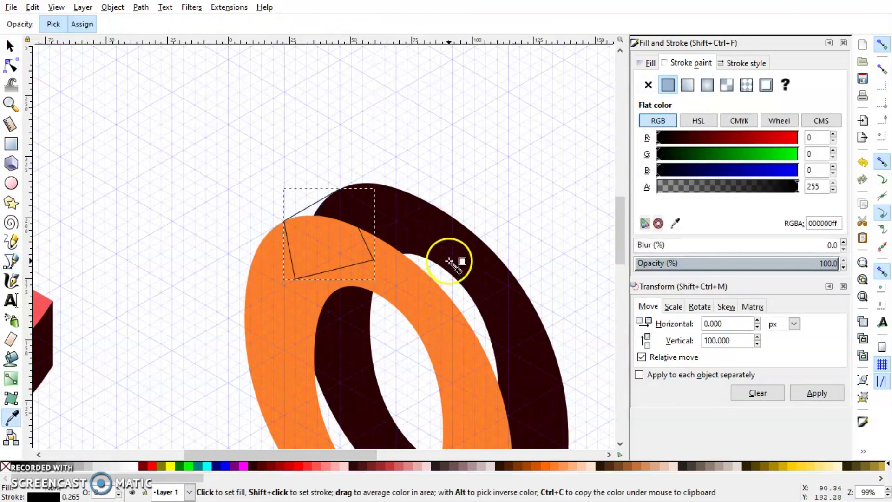
pyautogui.moveTo(449, 261); pyautogui.dragTo(440, 243)
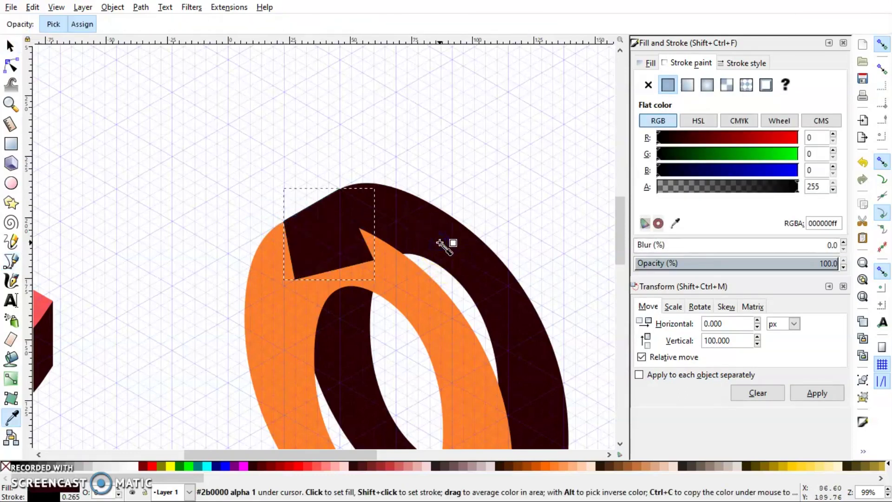
pyautogui.press('s')
pyautogui.click(144, 25)
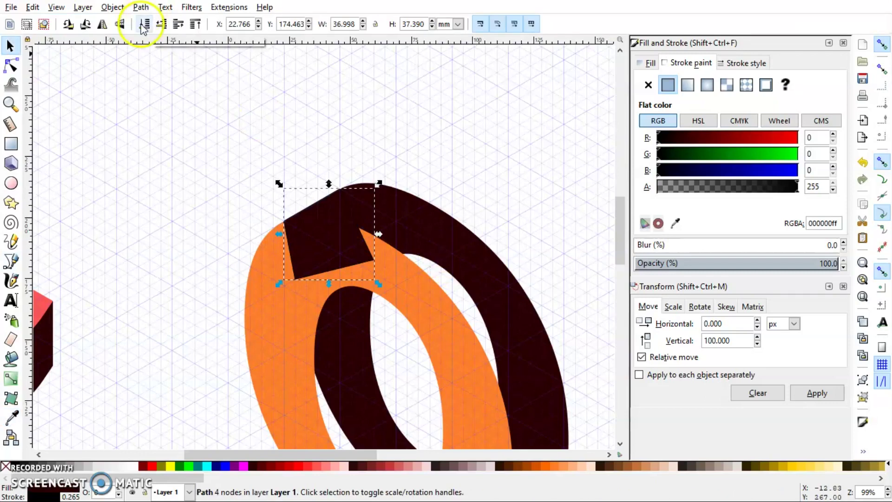
pyautogui.click(144, 26)
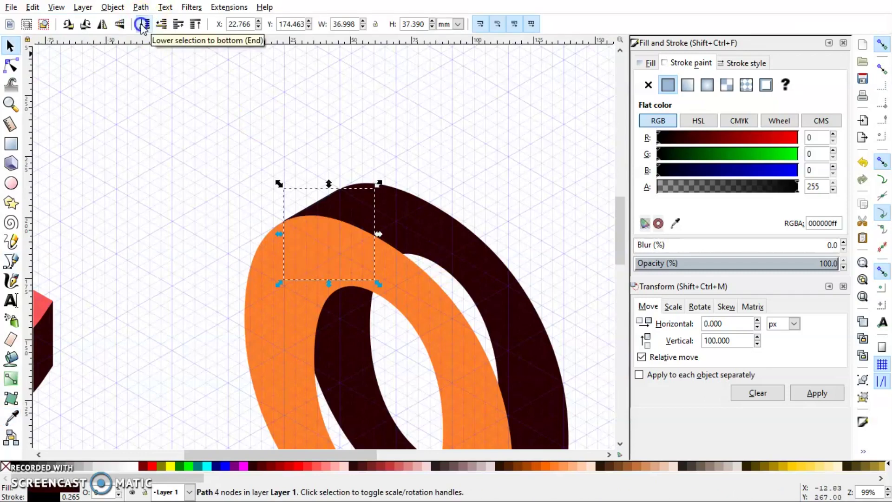
pyautogui.click(648, 85)
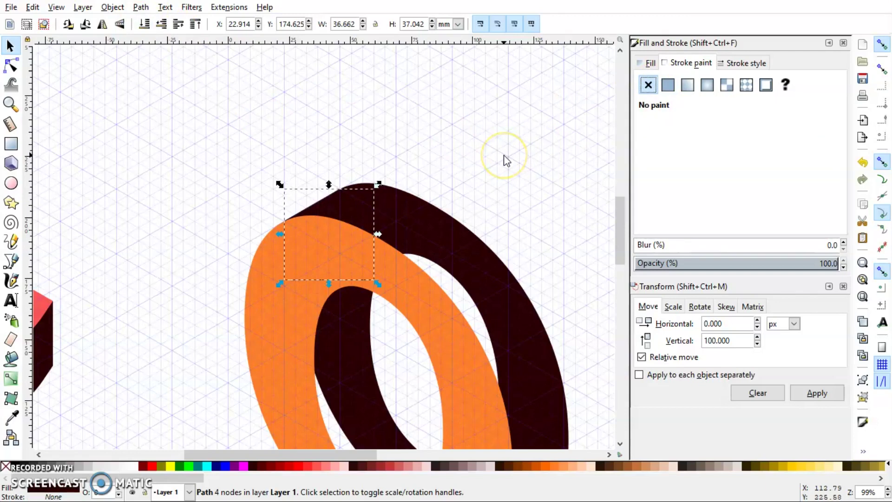
pyautogui.scroll(-6, 503, 156)
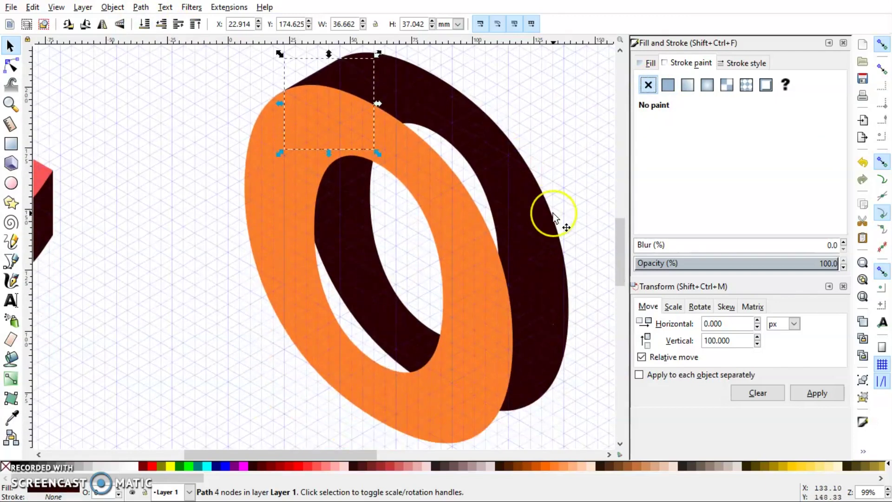
# Select the top piece, dark back ring and orange ring together and drag them down-left.
pyautogui.scroll(-7, 553, 215)
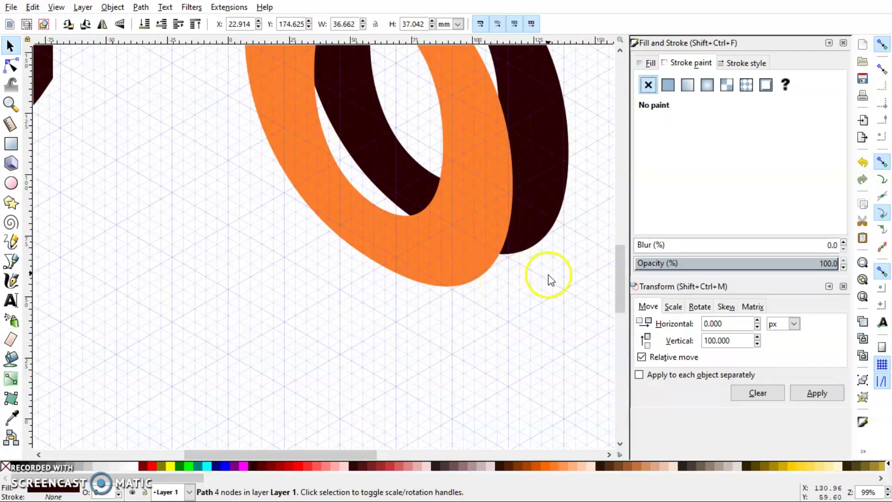
pyautogui.scroll(2, 549, 277)
pyautogui.scroll(4, 549, 277)
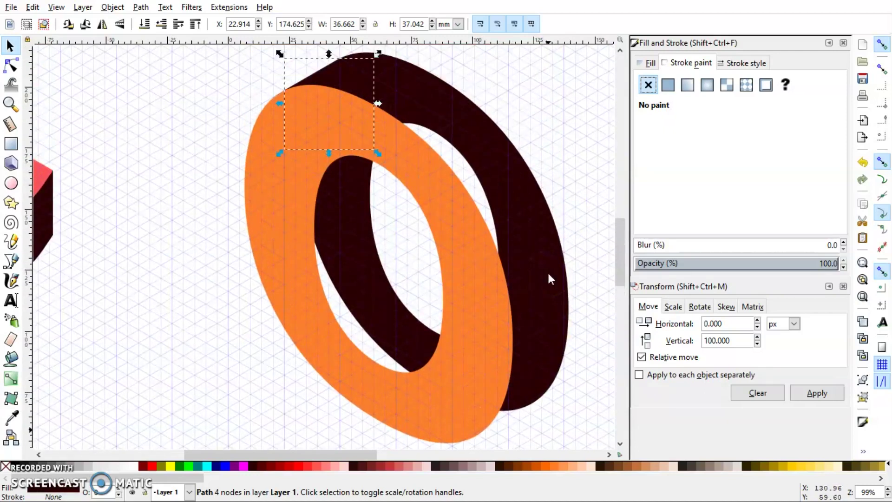
pyautogui.click(358, 90)
pyautogui.keyDown('shift'); pyautogui.click(410, 80); pyautogui.keyUp('shift')
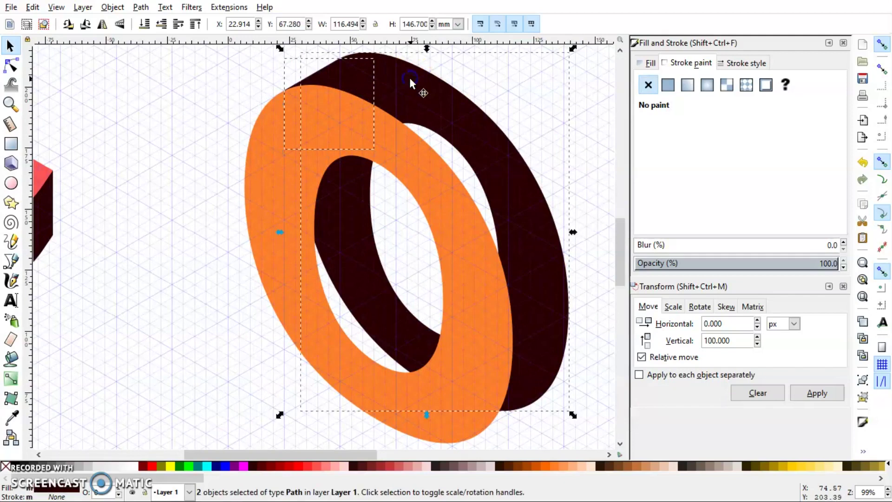
pyautogui.keyDown('shift'); pyautogui.click(264, 177); pyautogui.keyUp('shift')
pyautogui.moveTo(424, 171); pyautogui.dragTo(364, 148)
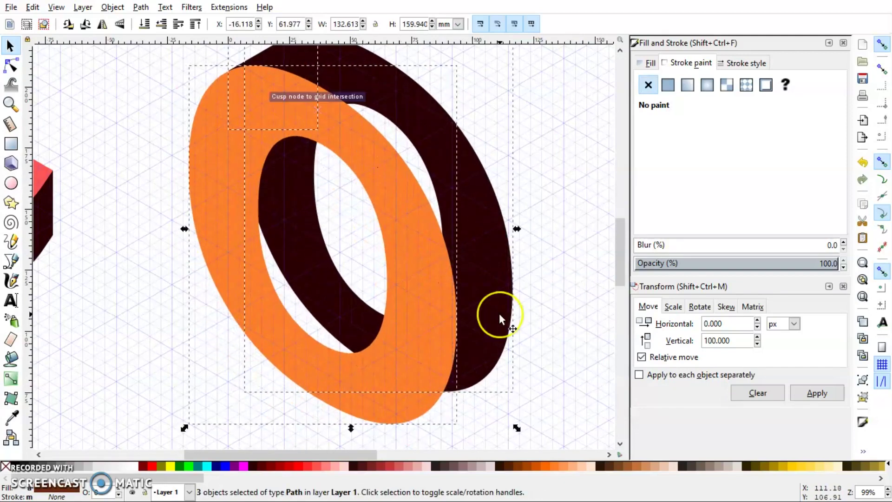
# Fine-tune the O group to X −25.604 mm, Y 63.352 mm and enable node/path snapping.
pyautogui.scroll(-10, 499, 316)
pyautogui.scroll(5, 500, 315)
pyautogui.press('+')
pyautogui.press('+')
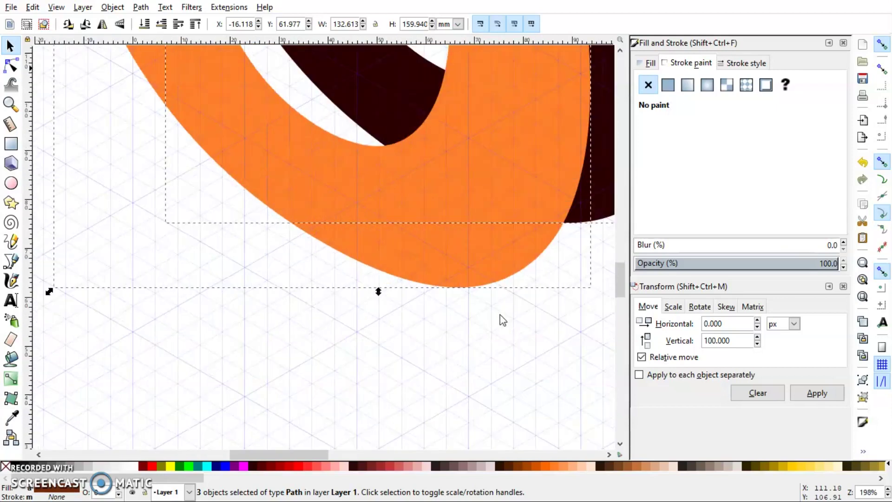
pyautogui.press('Left')
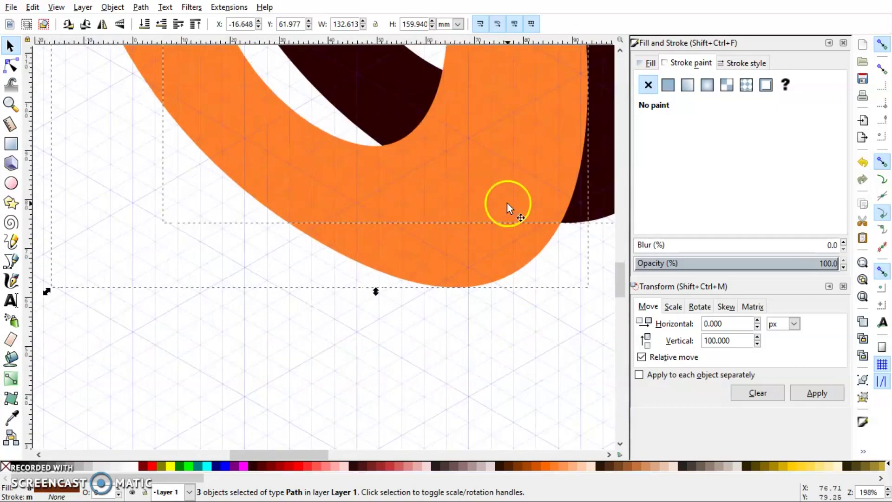
pyautogui.moveTo(508, 207); pyautogui.dragTo(493, 173)
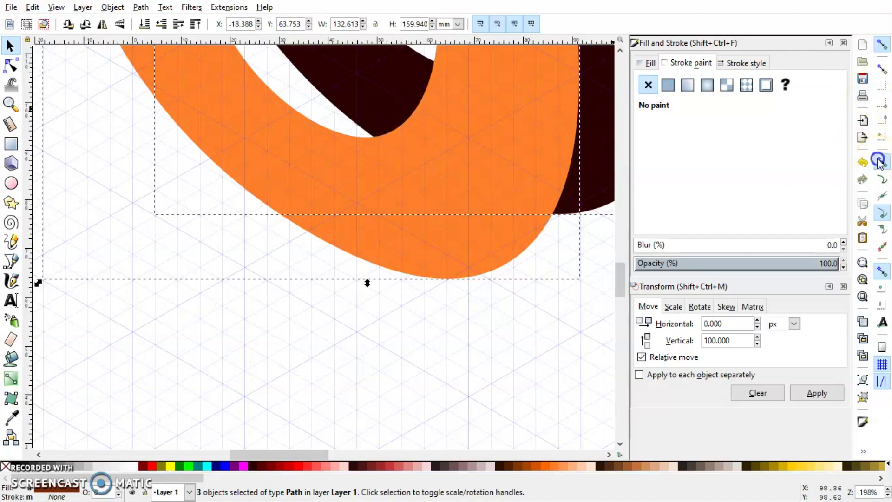
pyautogui.moveTo(474, 166); pyautogui.dragTo(452, 158)
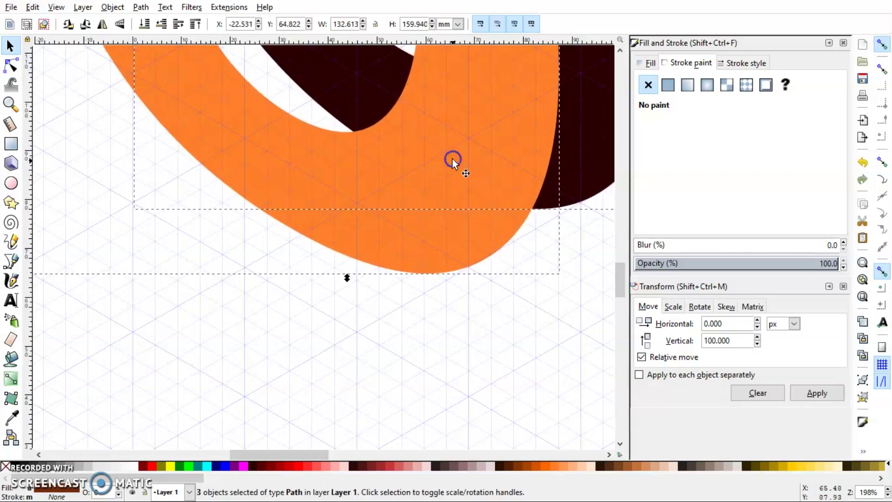
pyautogui.moveTo(509, 204); pyautogui.dragTo(487, 197)
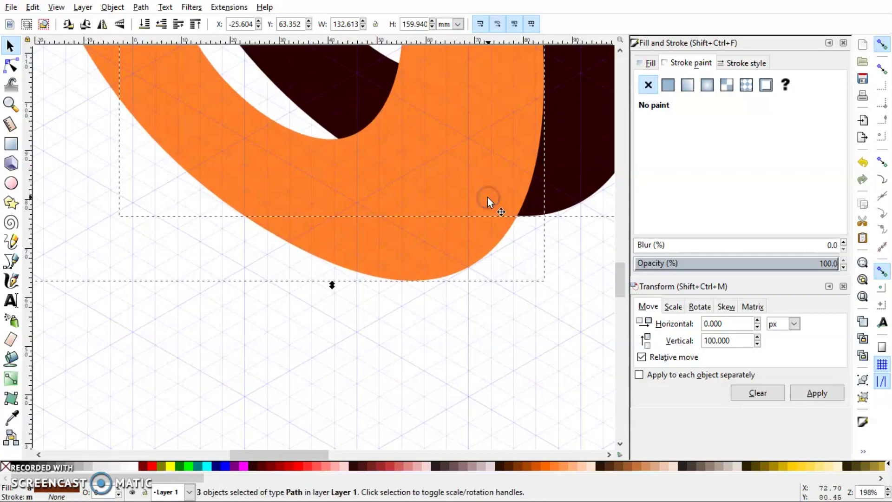
pyautogui.click(882, 162)
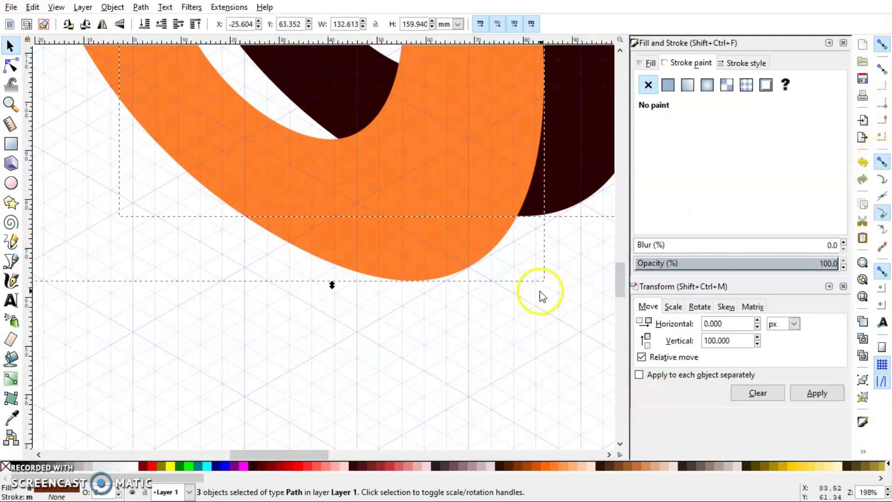
pyautogui.click(198, 341)
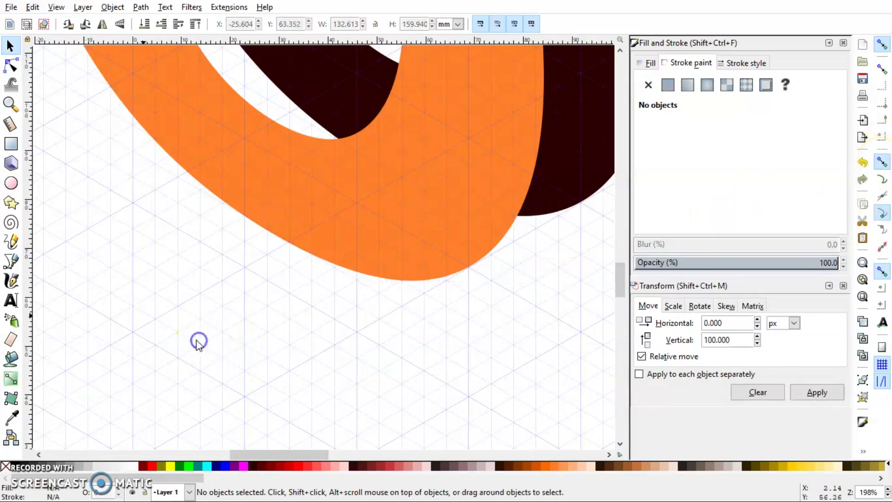
# Draw a closed triangular Bezier outline at the orange ring's lower right edge.
pyautogui.click(10, 261)
pyautogui.click(469, 268)
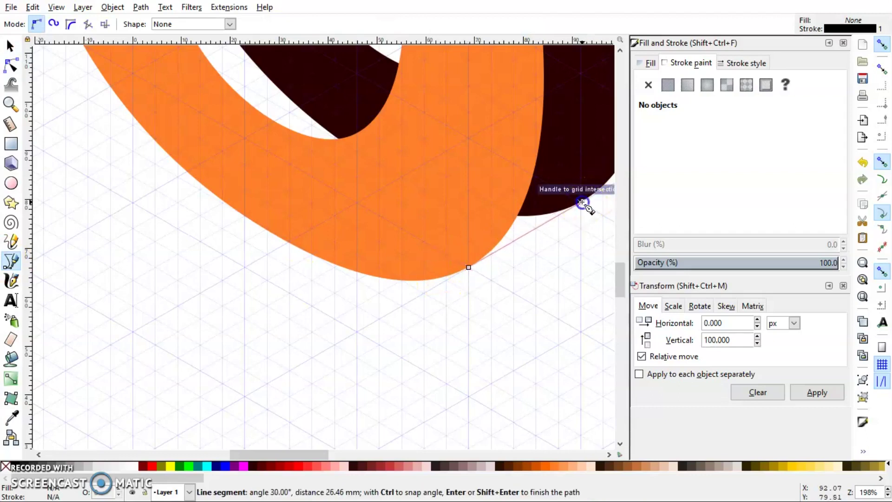
pyautogui.click(581, 203)
pyautogui.click(467, 139)
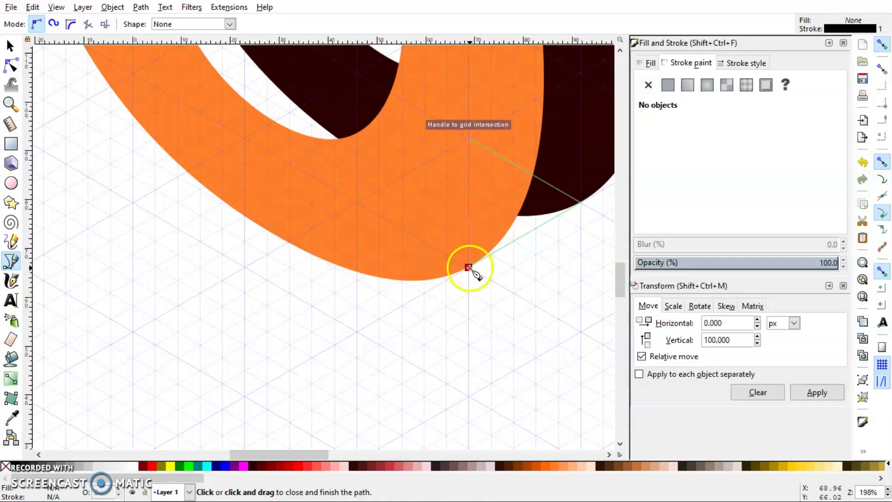
pyautogui.click(468, 267)
# Fill the triangle with the dark ring colour, remove its outline, and lower it to the bottom.
pyautogui.press('s')
pyautogui.press('d')
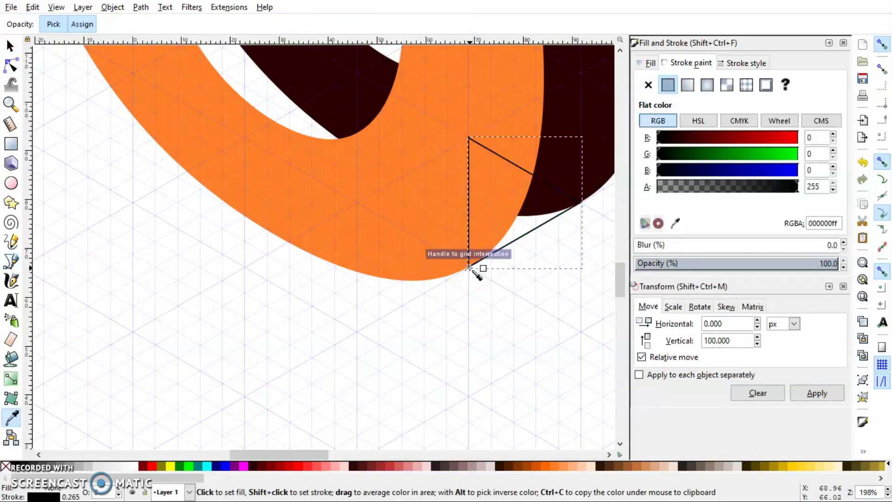
pyautogui.click(553, 139)
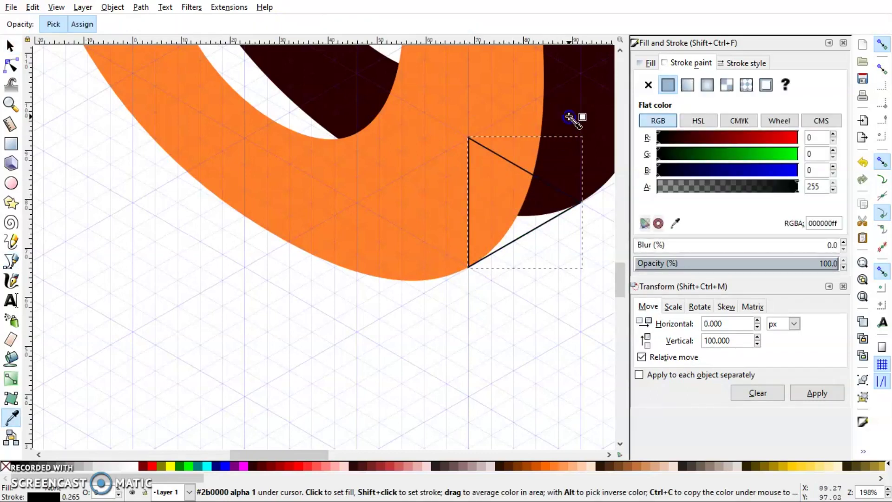
pyautogui.press('-')
pyautogui.press('-')
pyautogui.press('-')
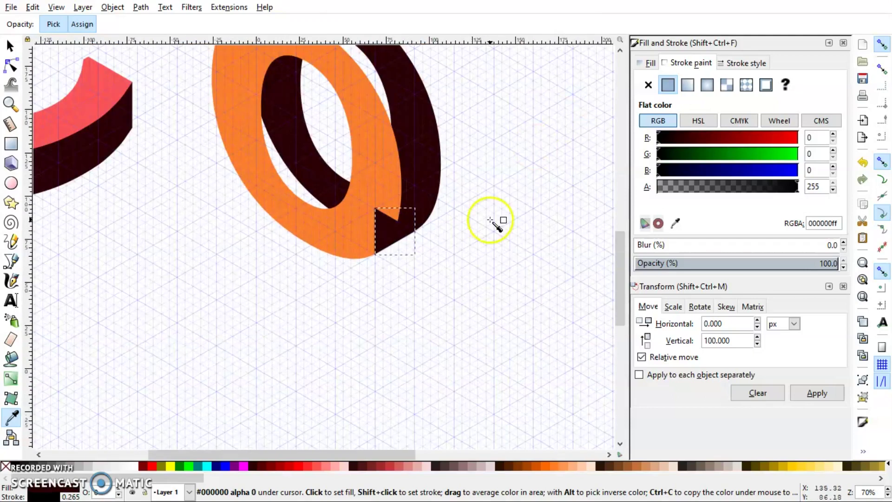
pyautogui.scroll(-1, 496, 224)
pyautogui.scroll(5, 496, 223)
pyautogui.scroll(3, 491, 218)
pyautogui.press('s')
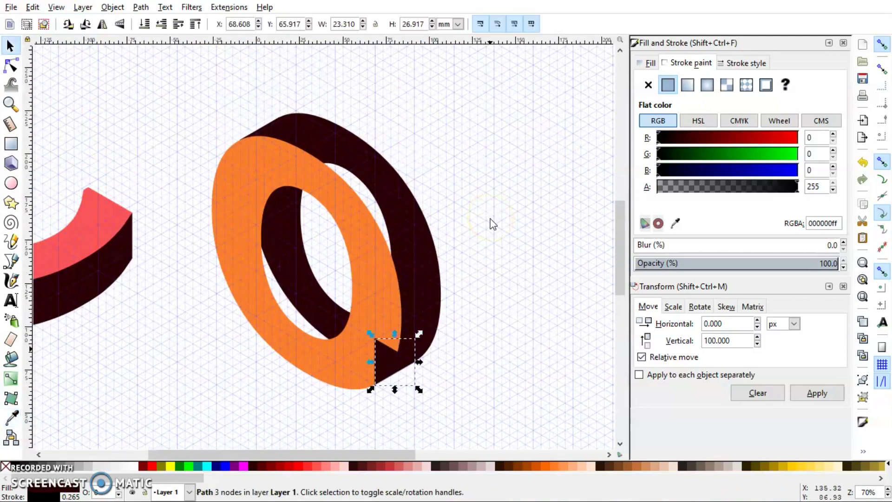
pyautogui.click(648, 84)
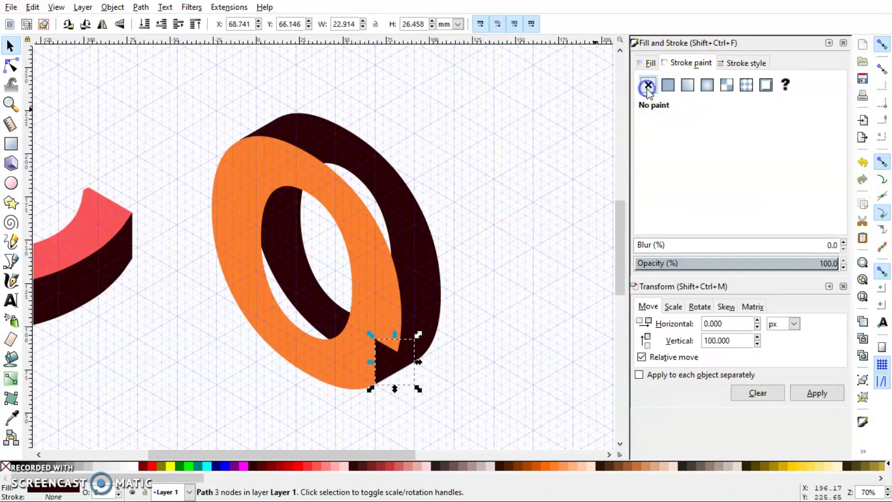
pyautogui.click(144, 23)
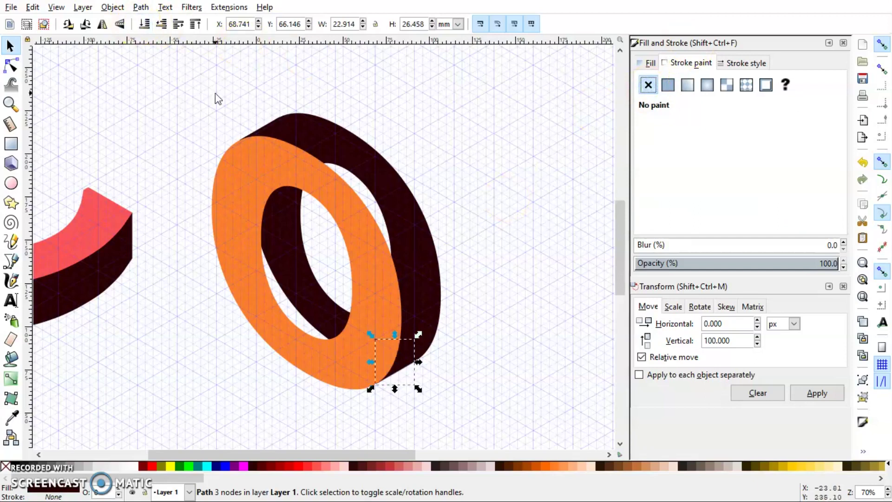
pyautogui.click(476, 231)
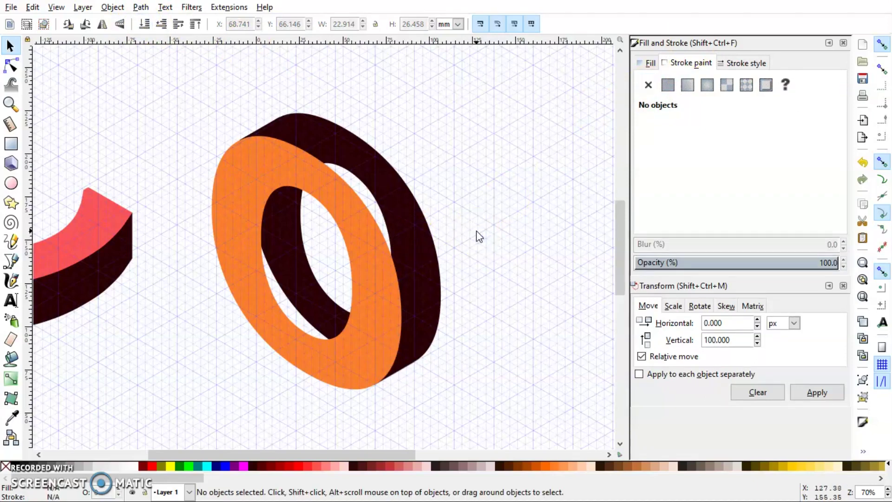
# Draw a closed 6-node Bezier outline along the O's upper-right inner edge.
pyautogui.click(10, 262)
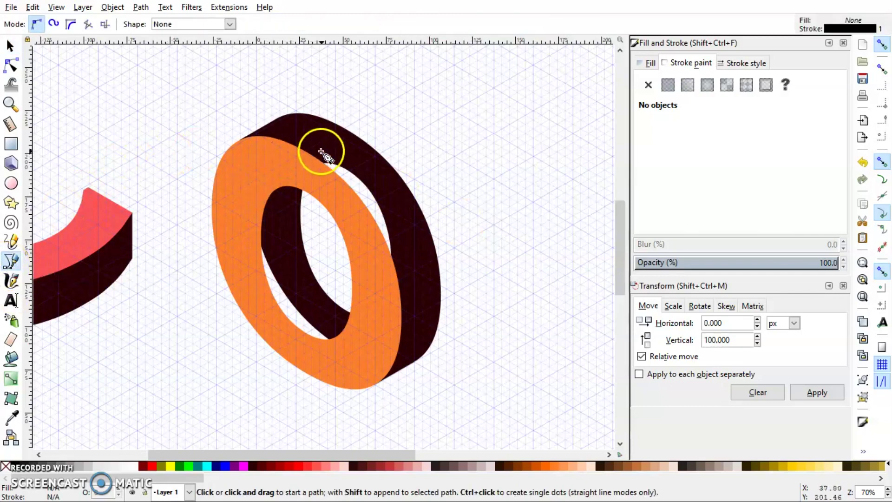
pyautogui.click(272, 161)
pyautogui.click(327, 138)
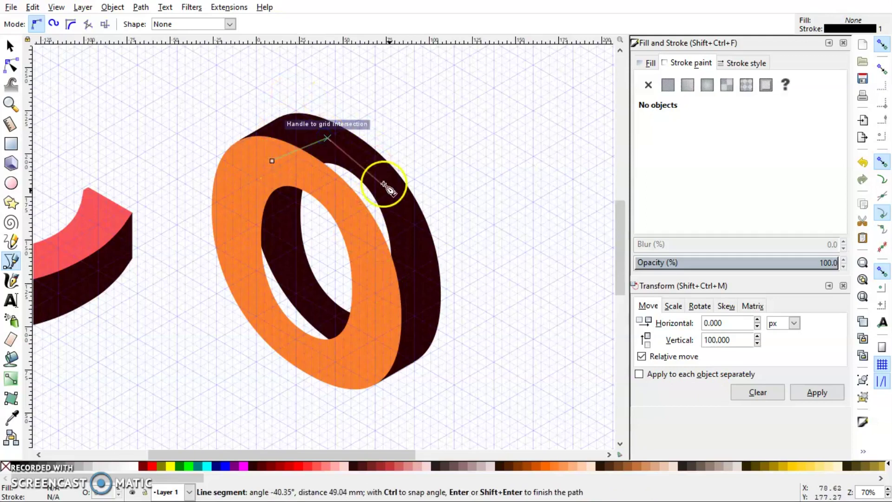
pyautogui.click(398, 205)
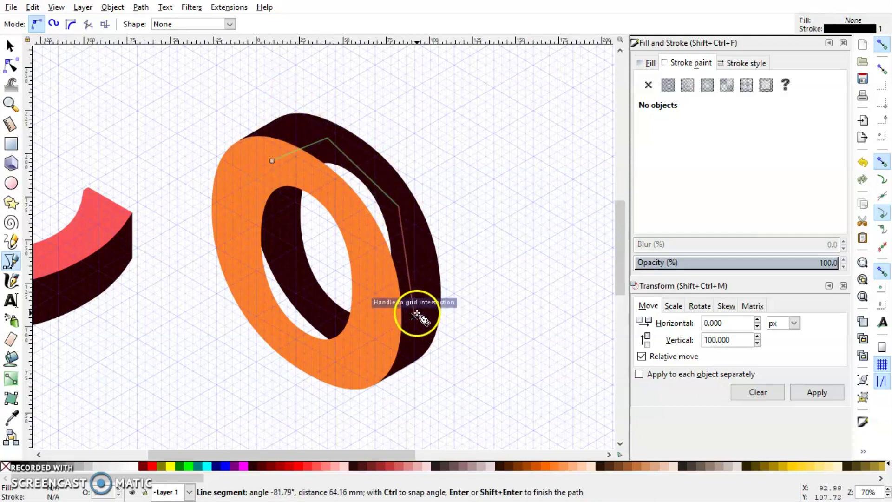
pyautogui.click(414, 316)
pyautogui.click(380, 327)
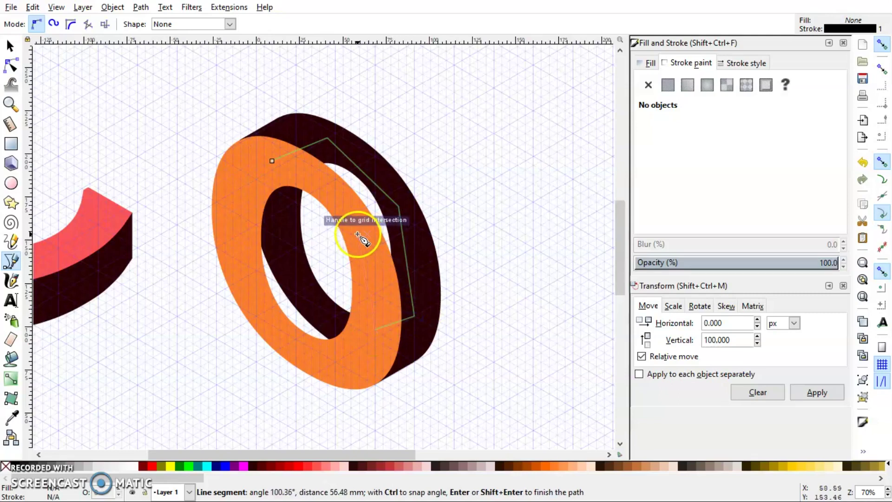
pyautogui.click(357, 234)
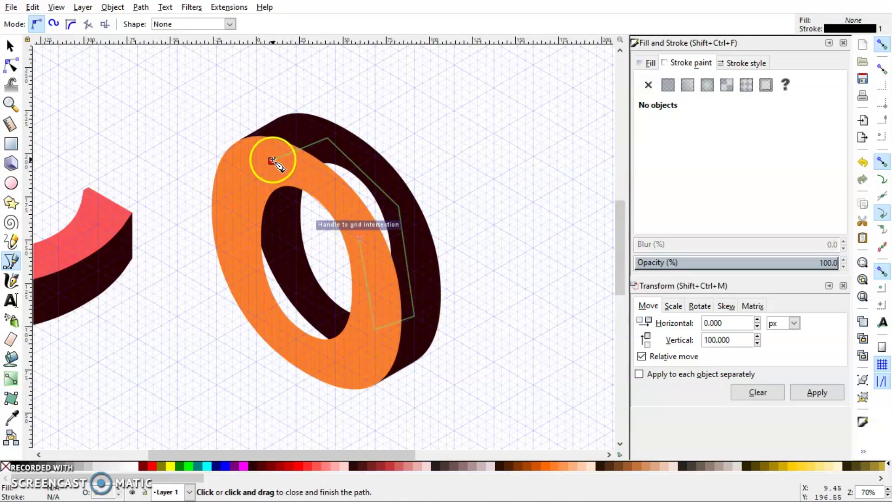
pyautogui.click(272, 161)
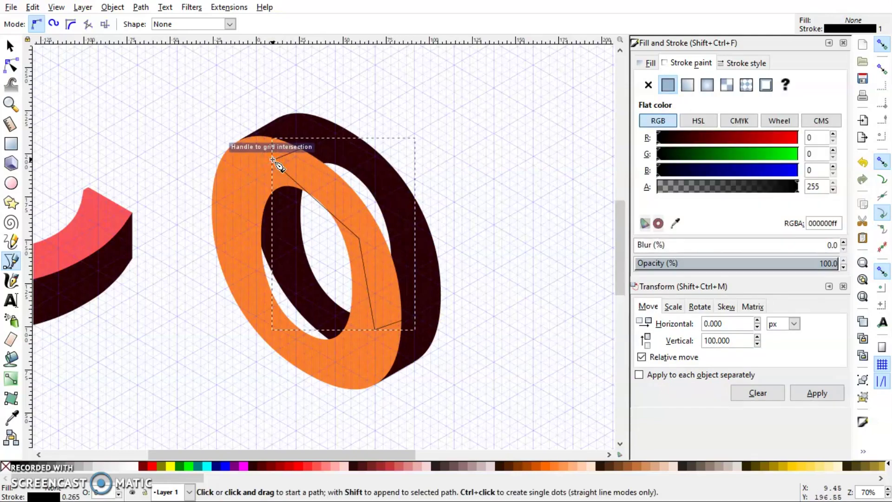
# Curve one segment to follow the hole, fill it dark, and lower it behind the orange face.
pyautogui.click(13, 67)
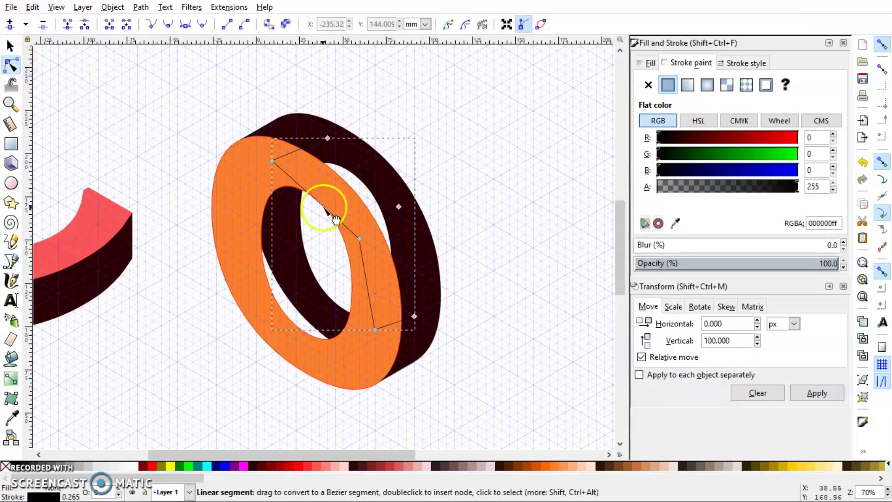
pyautogui.moveTo(324, 204); pyautogui.dragTo(318, 189)
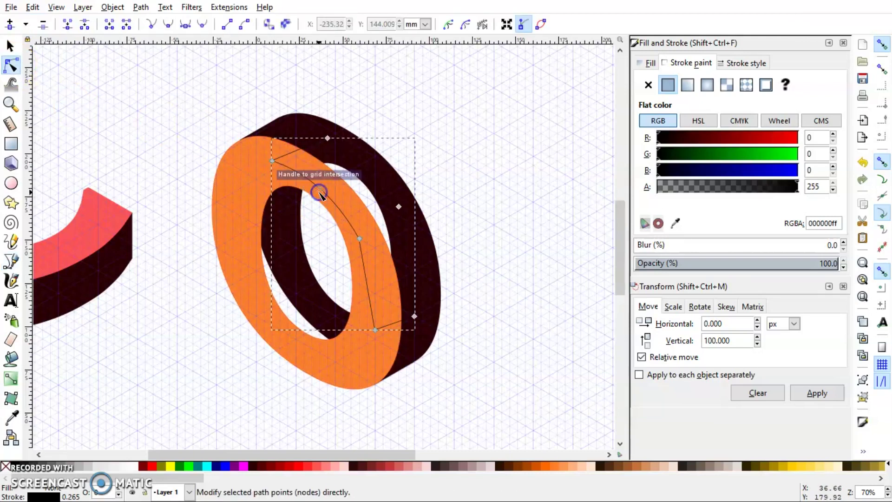
pyautogui.click(11, 46)
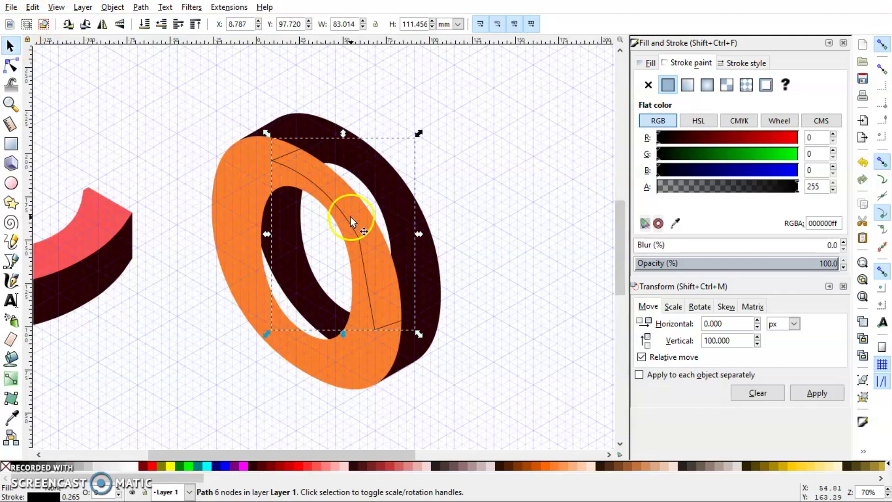
pyautogui.press('d')
pyautogui.click(316, 133)
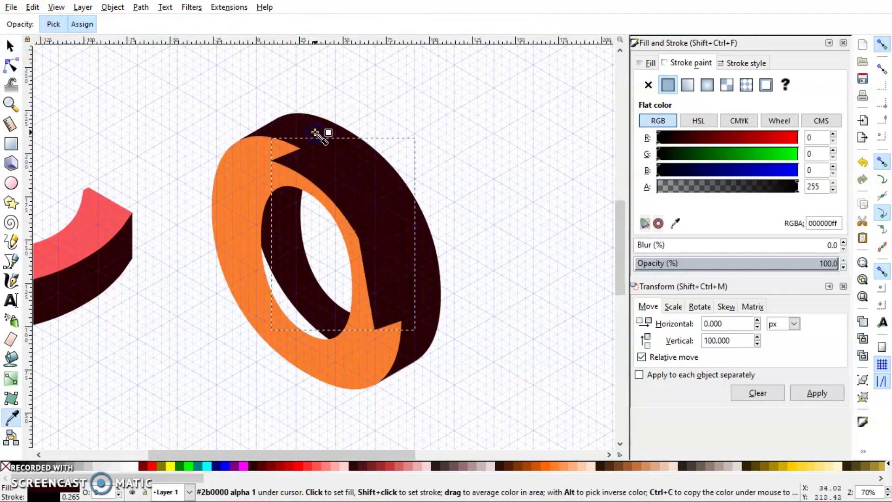
pyautogui.press('d')
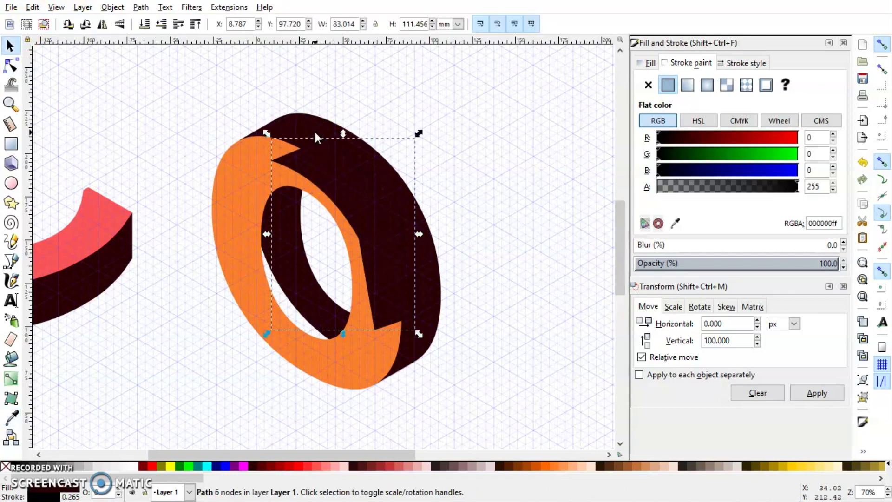
pyautogui.click(144, 24)
# Duplicate the orange ring face and divide it with the dark back shape using Path > Division.
pyautogui.click(480, 183)
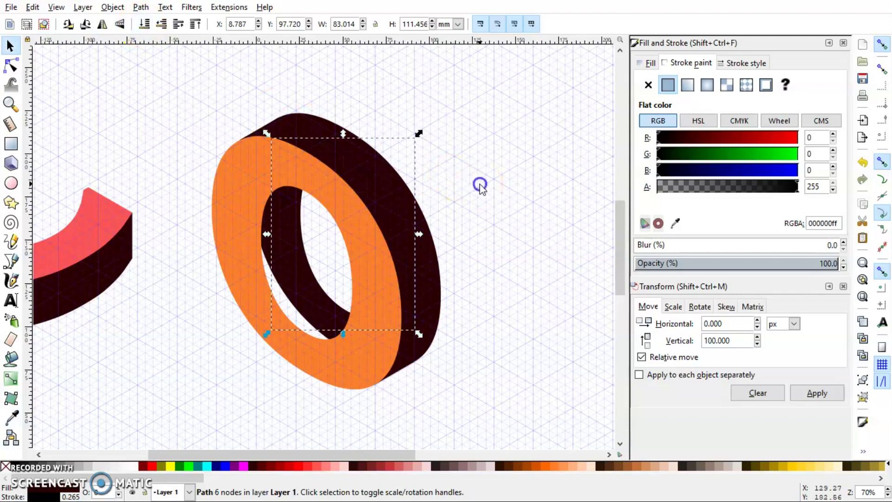
pyautogui.press('+')
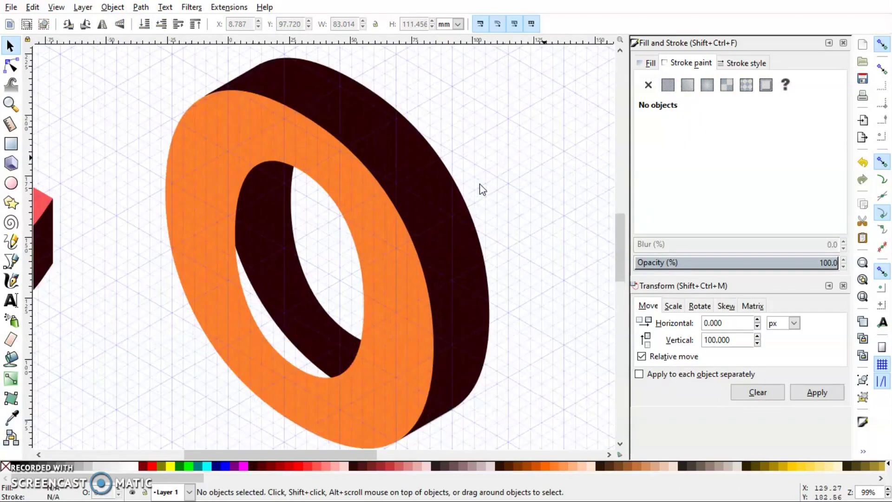
pyautogui.press('-')
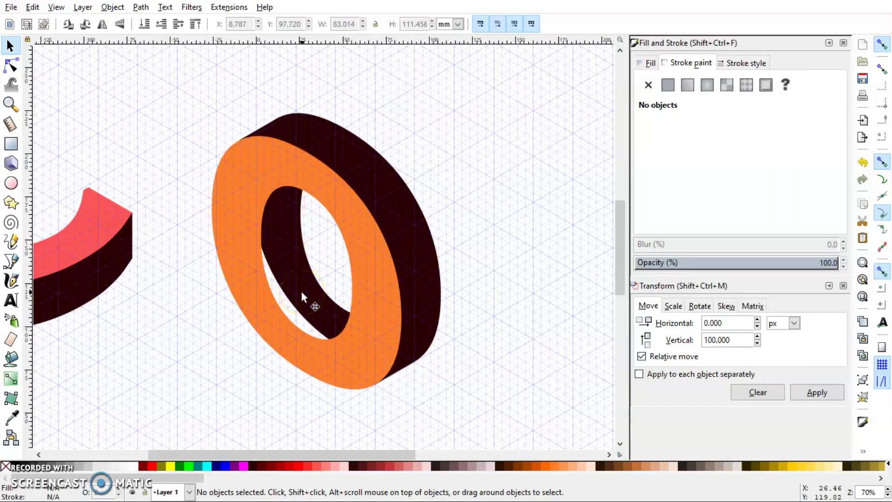
pyautogui.click(240, 225)
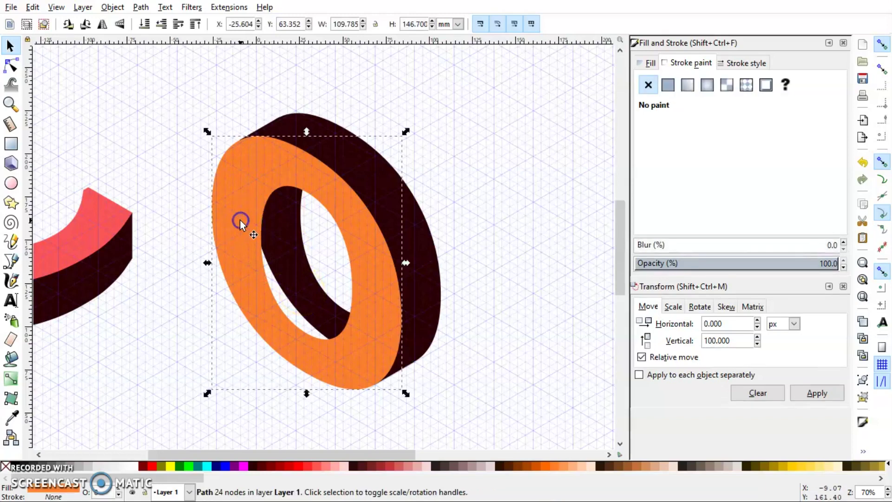
pyautogui.hotkey('ctrl', 'd')
pyautogui.keyDown('shift'); pyautogui.click(288, 265); pyautogui.keyUp('shift')
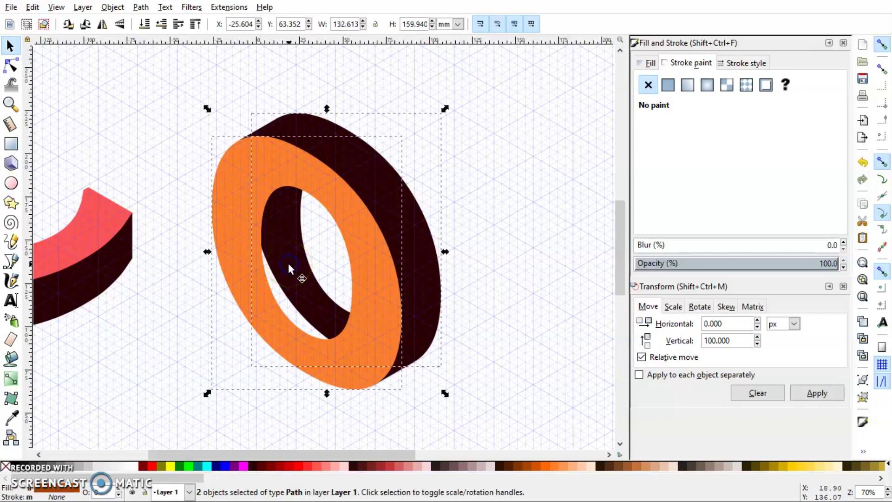
pyautogui.click(141, 7)
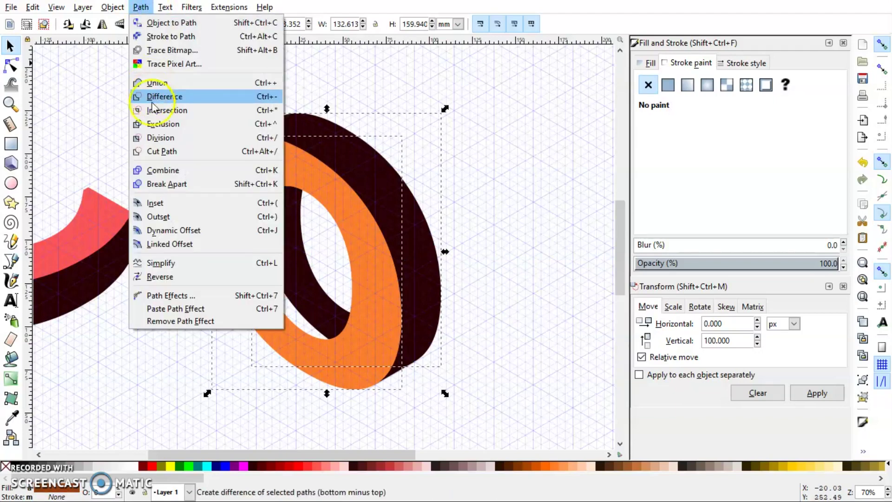
pyautogui.click(163, 138)
# Check the 34-node inner-wall piece, then fill it maroon-red from the palette.
pyautogui.click(223, 205)
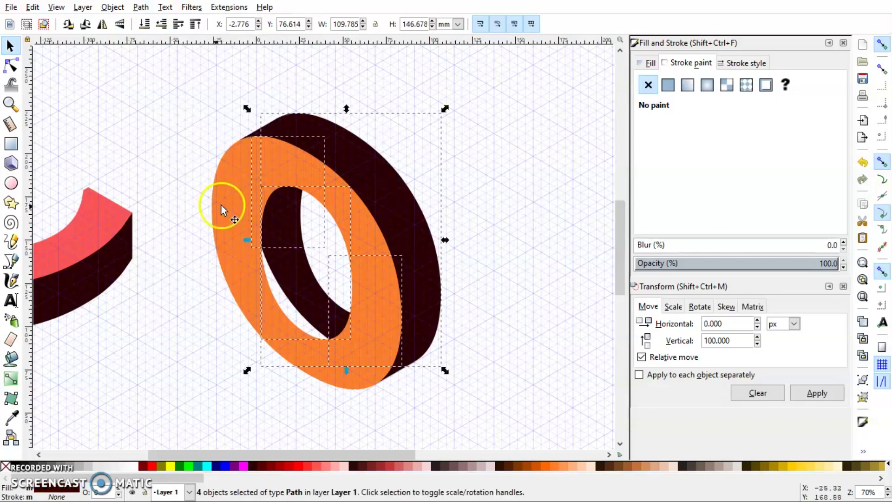
pyautogui.click(285, 268)
pyautogui.moveTo(285, 268); pyautogui.dragTo(190, 349)
pyautogui.hotkey('ctrl', 'z')
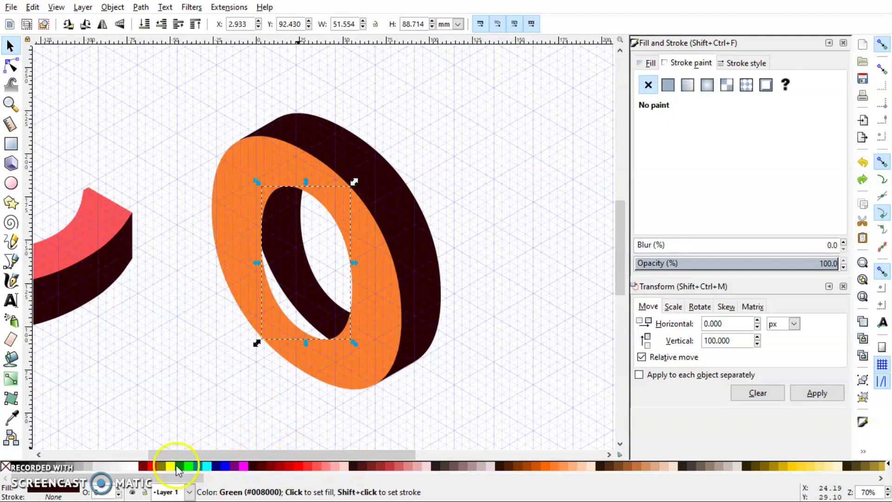
pyautogui.hscroll(8, 153, 479)
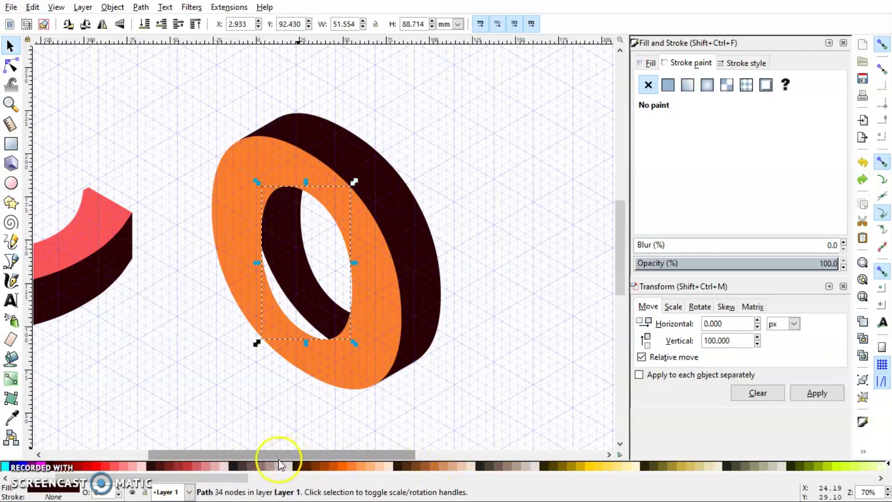
pyautogui.click(180, 473)
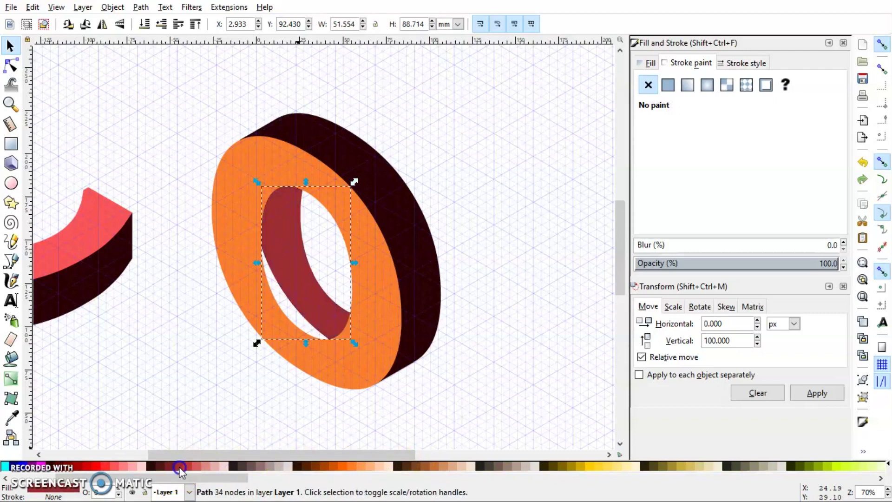
pyautogui.click(250, 389)
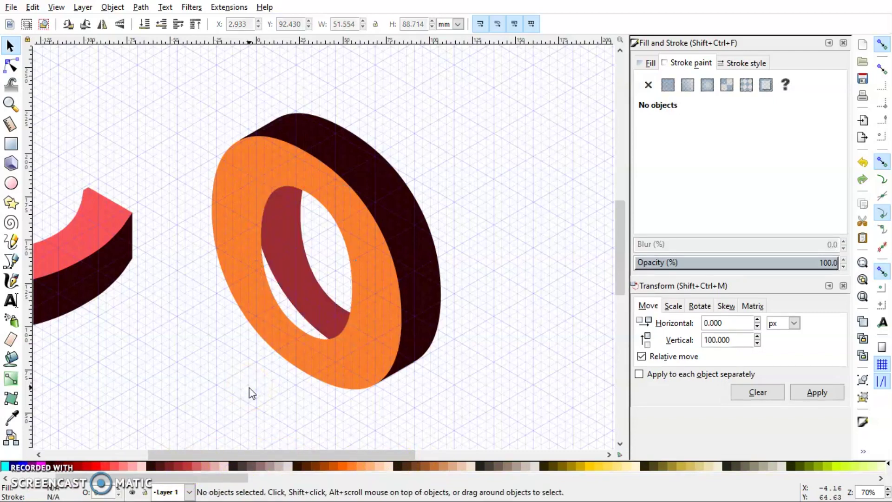
# Outline an 8-node closed shape along the O's left inner face.
pyautogui.click(13, 268)
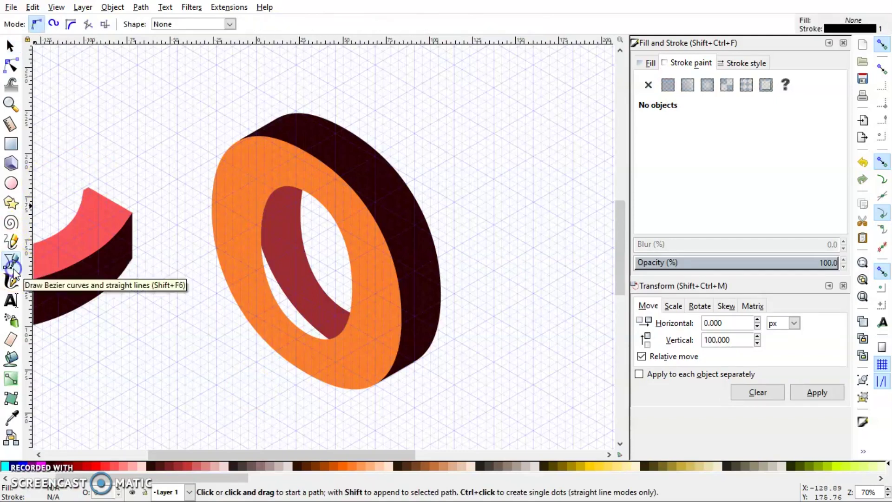
pyautogui.click(280, 174)
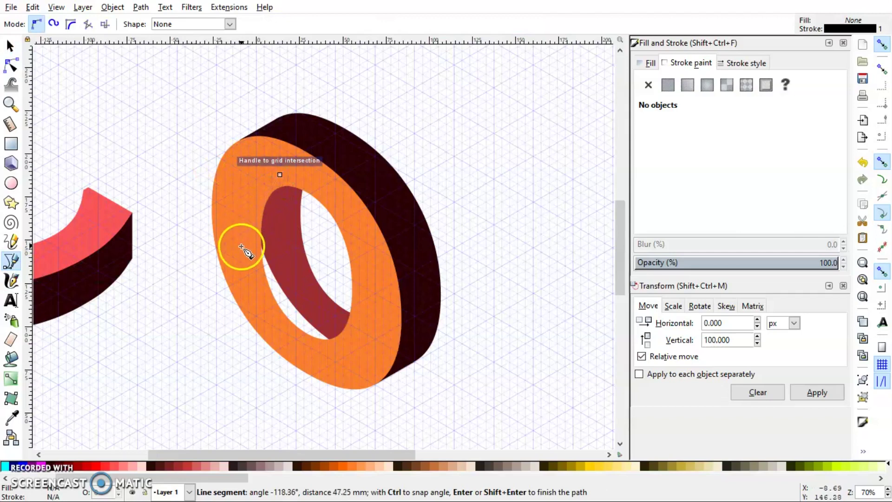
pyautogui.click(244, 206)
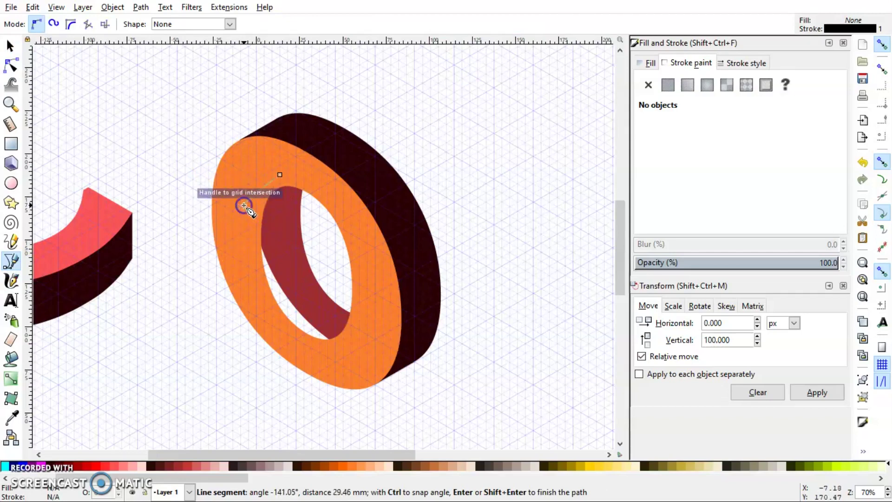
pyautogui.click(241, 270)
pyautogui.click(280, 338)
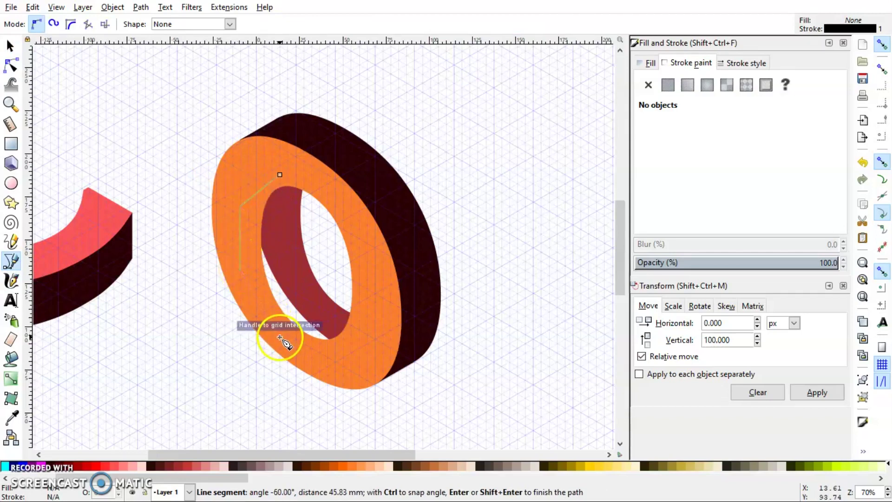
pyautogui.click(343, 357)
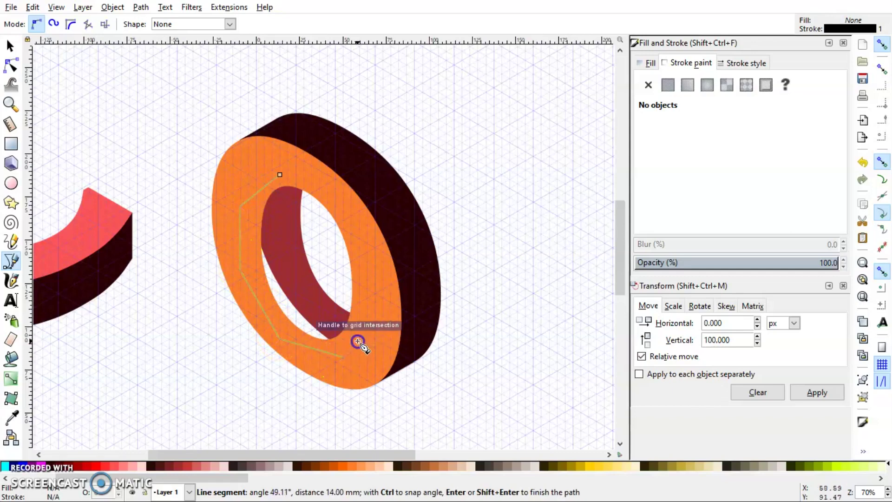
pyautogui.click(357, 340)
pyautogui.click(305, 285)
pyautogui.click(281, 236)
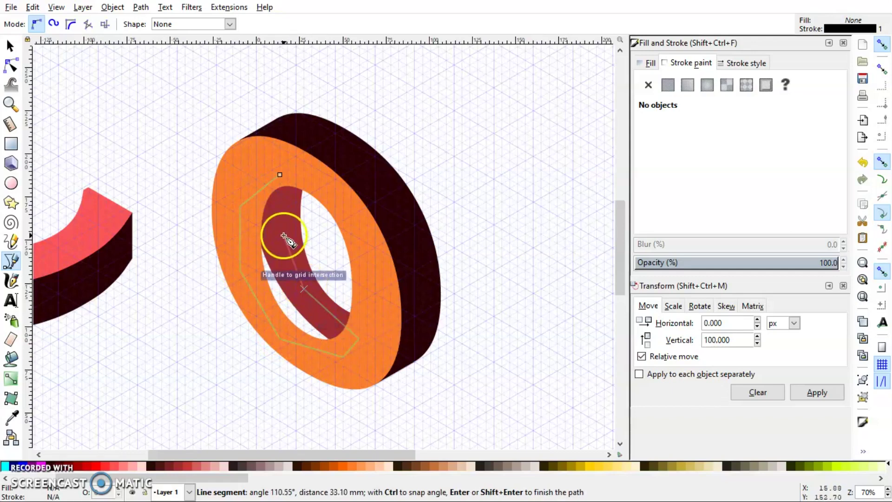
pyautogui.click(280, 175)
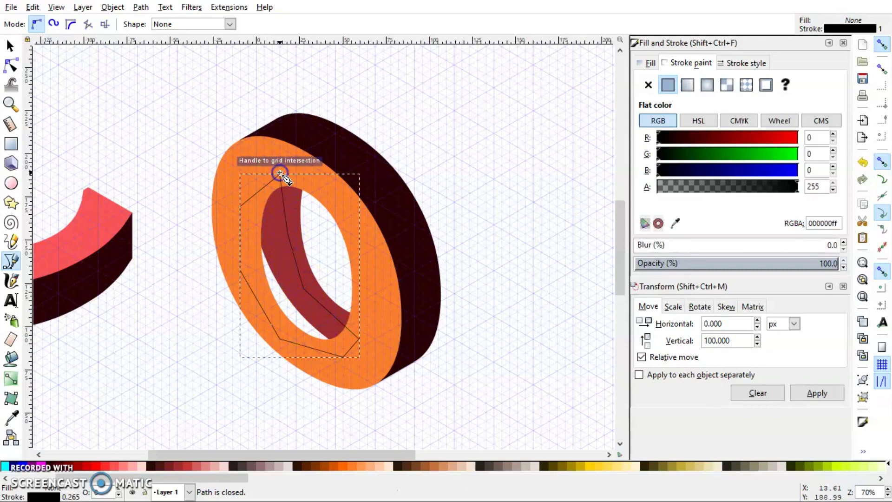
# Fill the shape with the inner wall's sampled red, remove its outline, and lower it behind the ring.
pyautogui.press('s')
pyautogui.press('d')
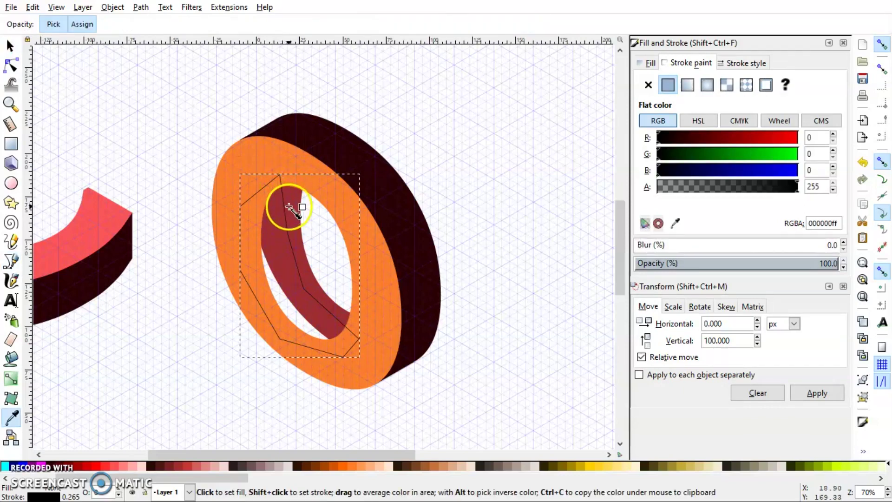
pyautogui.click(289, 206)
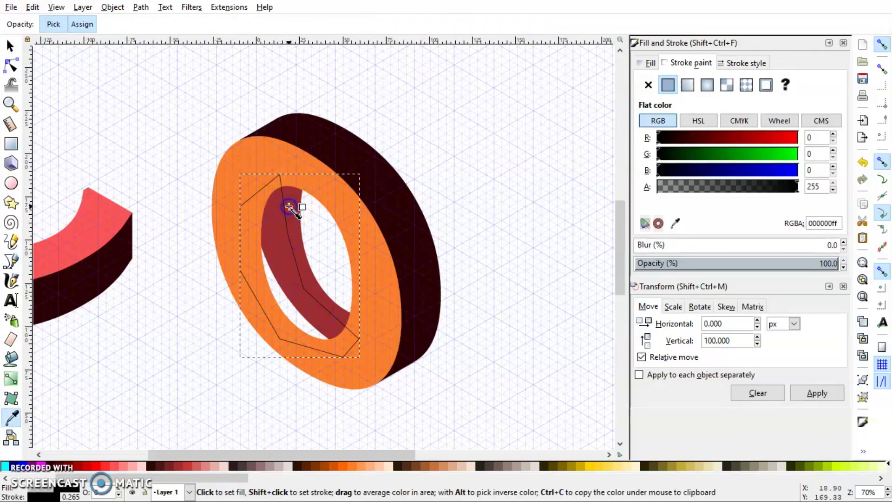
pyautogui.click(291, 212)
pyautogui.press('s')
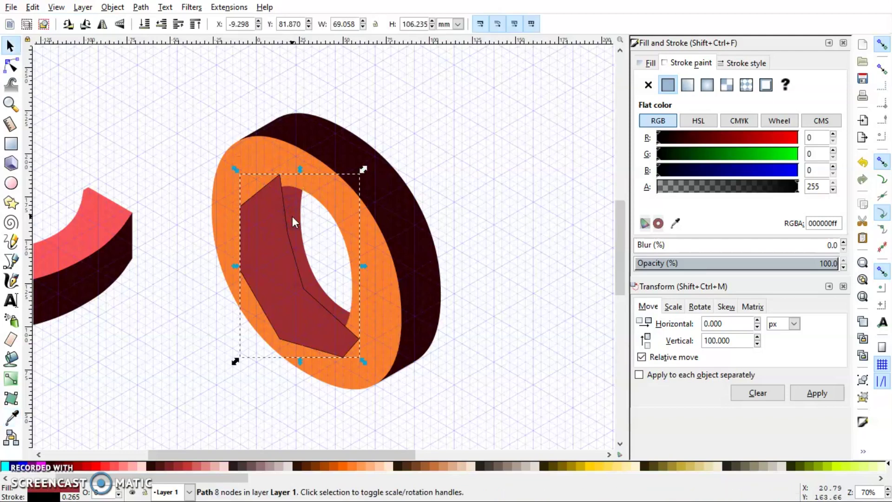
pyautogui.click(648, 85)
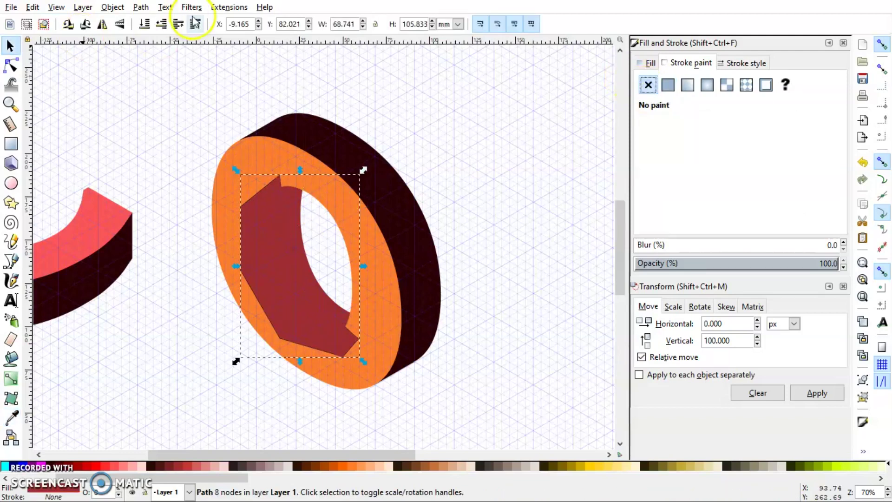
pyautogui.click(145, 25)
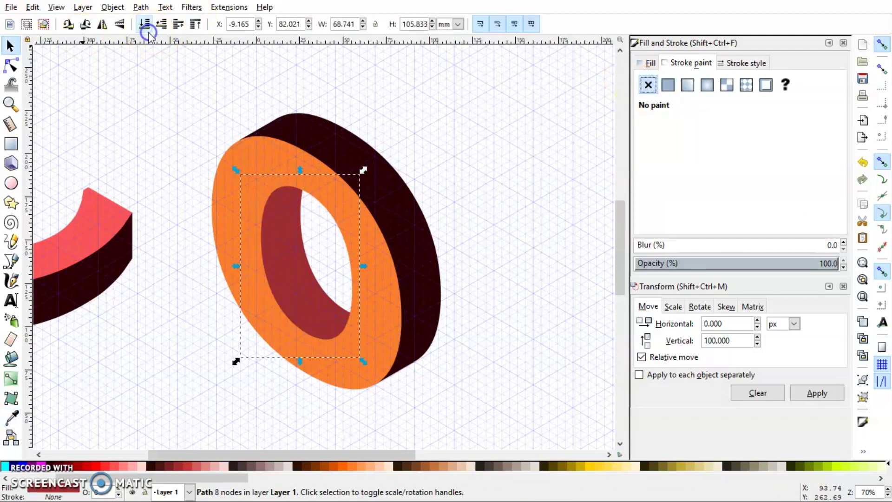
pyautogui.click(160, 105)
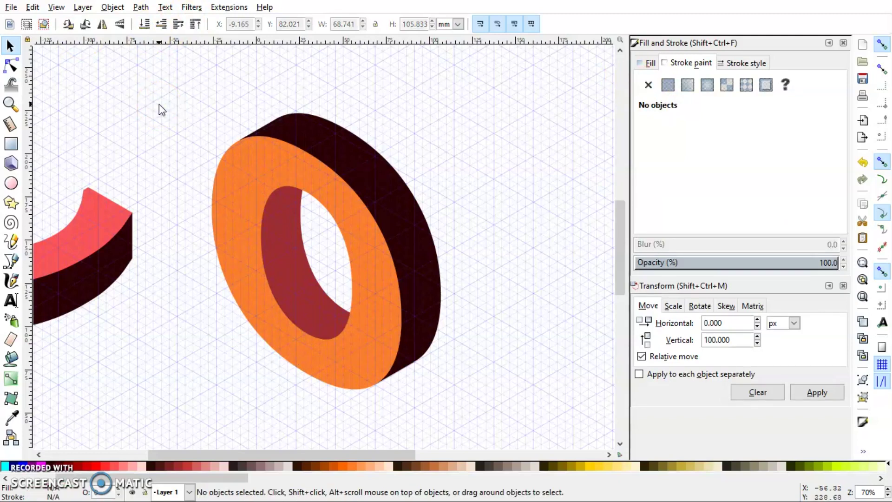
# Remove the axonometric grid in Document Properties, then select all pieces of the orange O.
pyautogui.press('-')
pyautogui.press('-')
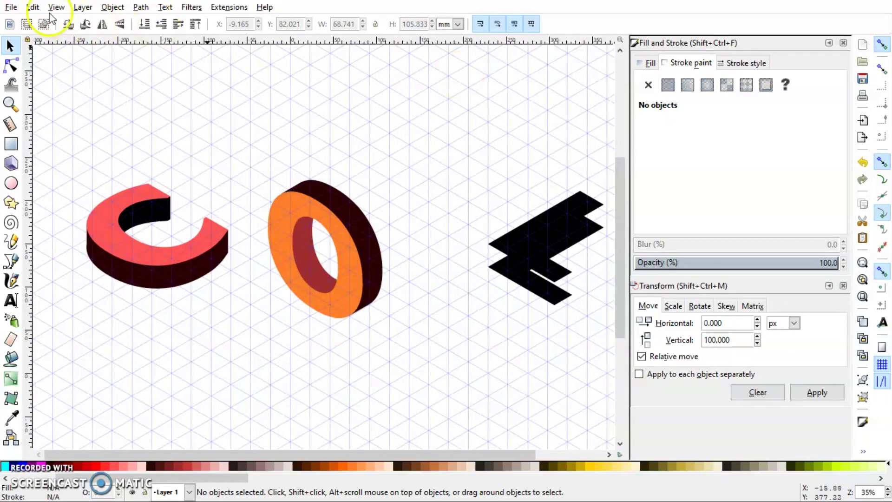
pyautogui.click(10, 7)
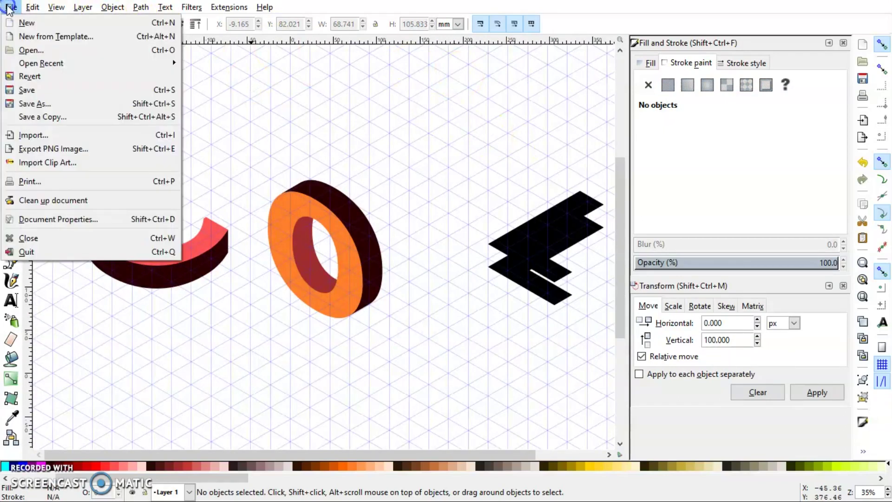
pyautogui.click(63, 220)
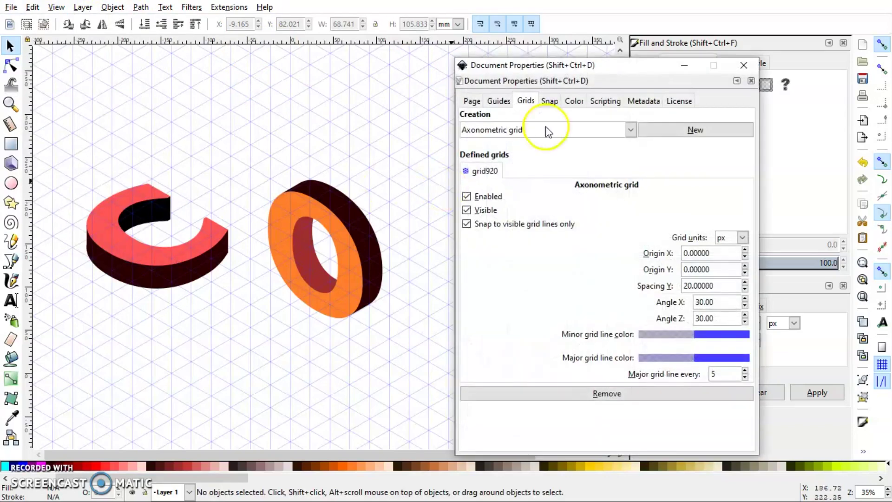
pyautogui.click(649, 400)
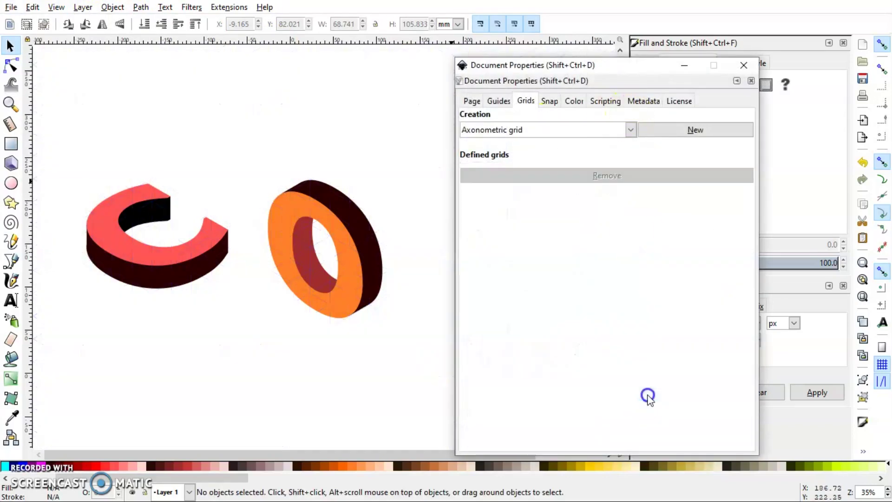
pyautogui.click(742, 65)
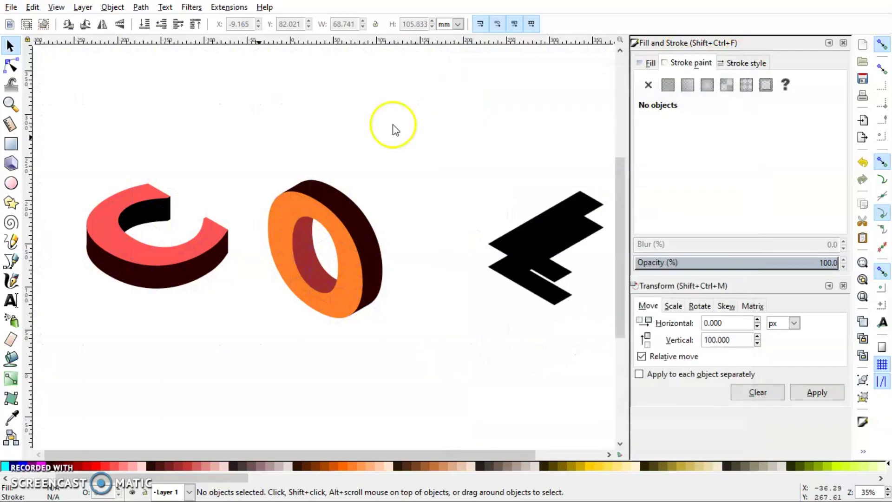
pyautogui.moveTo(237, 158); pyautogui.dragTo(417, 358)
# Duplicate the O, move the copy to the right, and flip it horizontally.
pyautogui.press('ctrl')
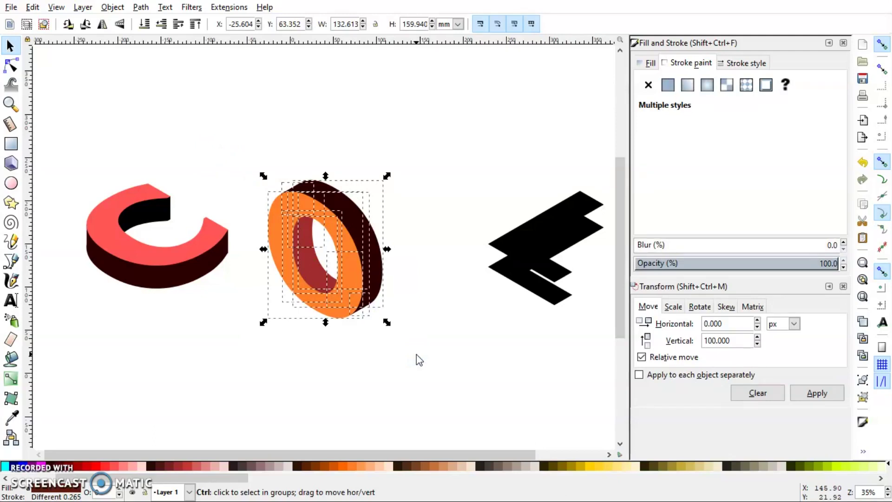
pyautogui.hotkey('ctrl', 'd')
pyautogui.moveTo(347, 249); pyautogui.dragTo(467, 361)
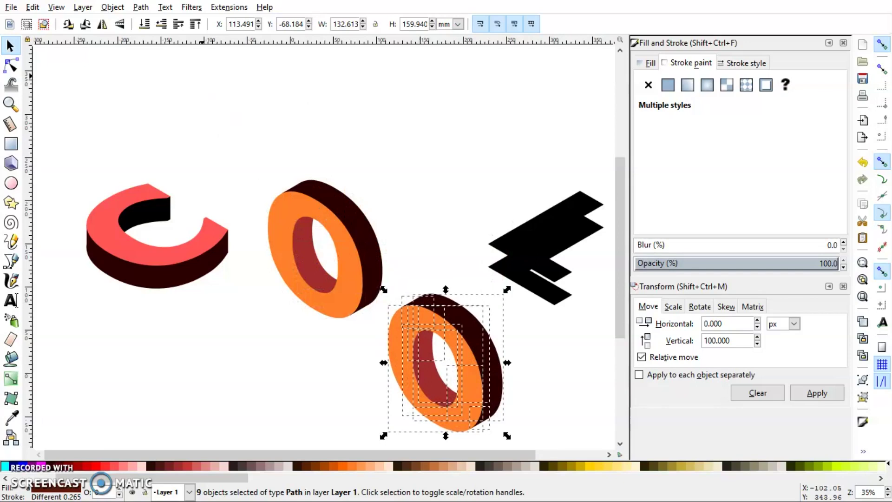
pyautogui.click(98, 31)
pyautogui.click(100, 28)
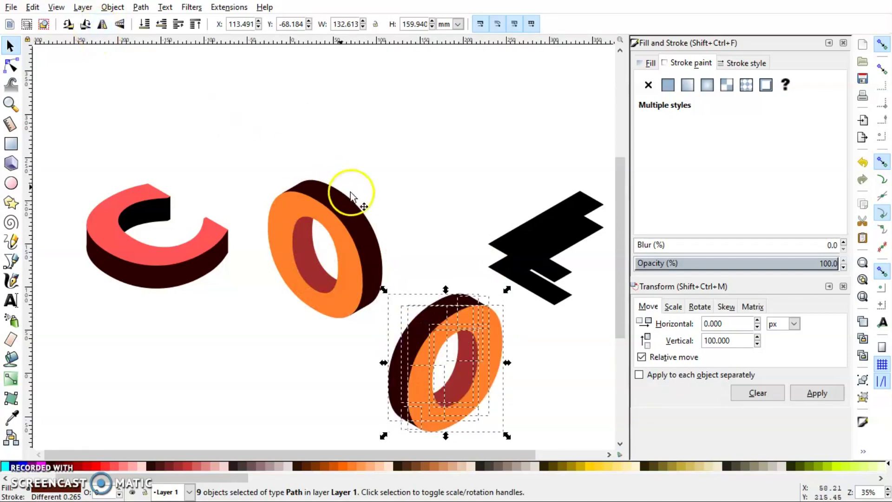
pyautogui.click(465, 176)
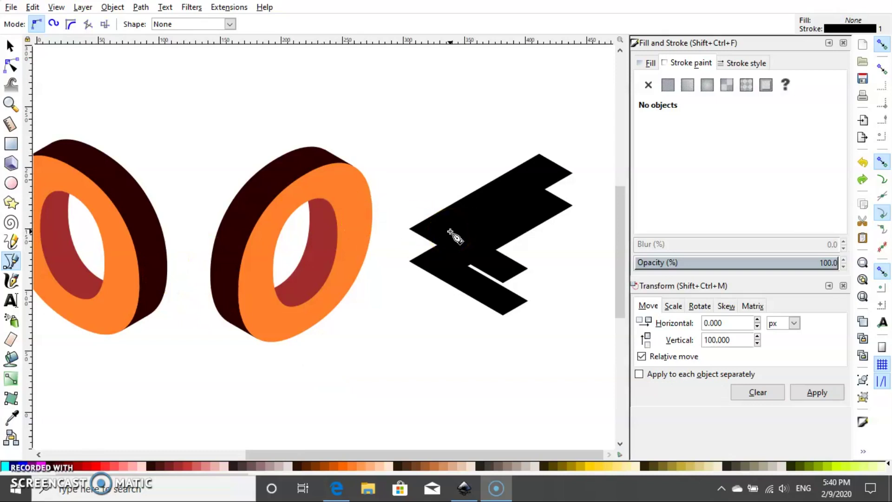
# Fill the L's top face with yellow #FFCC00.
pyautogui.press('s')
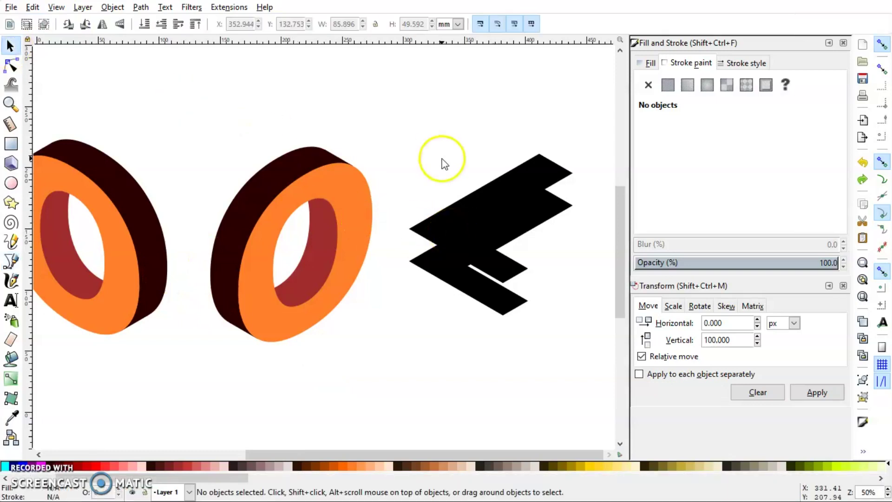
pyautogui.click(462, 223)
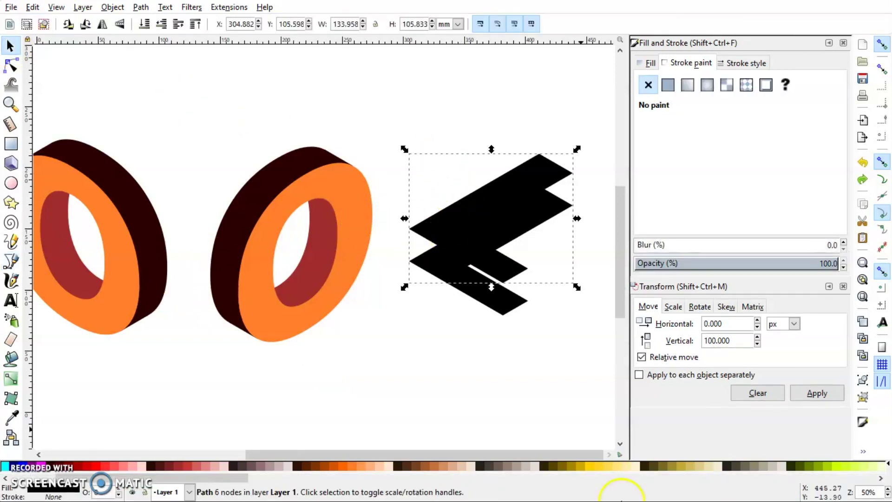
pyautogui.click(593, 467)
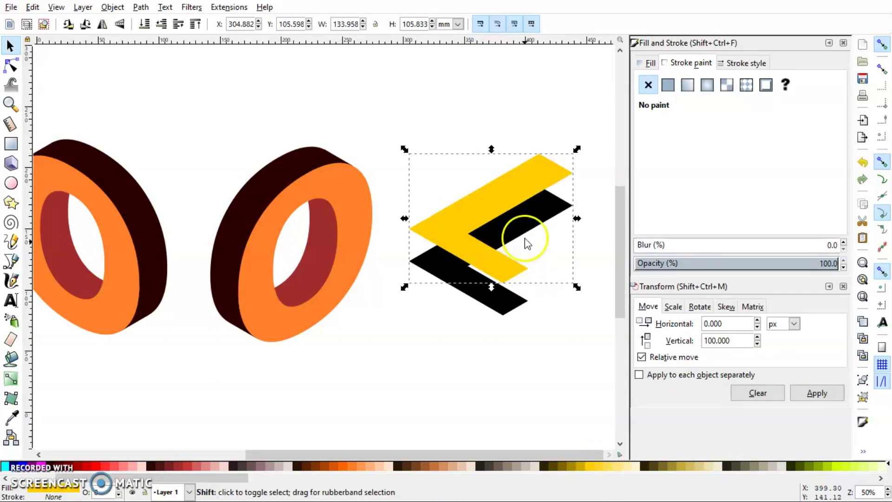
# Divide the lower black L shape along the yellow face with Path > Division.
pyautogui.keyDown('shift'); pyautogui.click(524, 236); pyautogui.keyUp('shift')
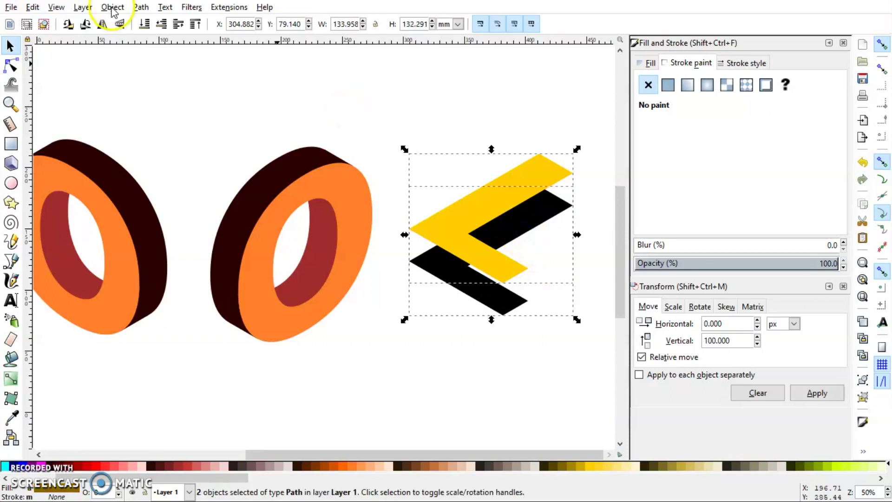
pyautogui.click(141, 7)
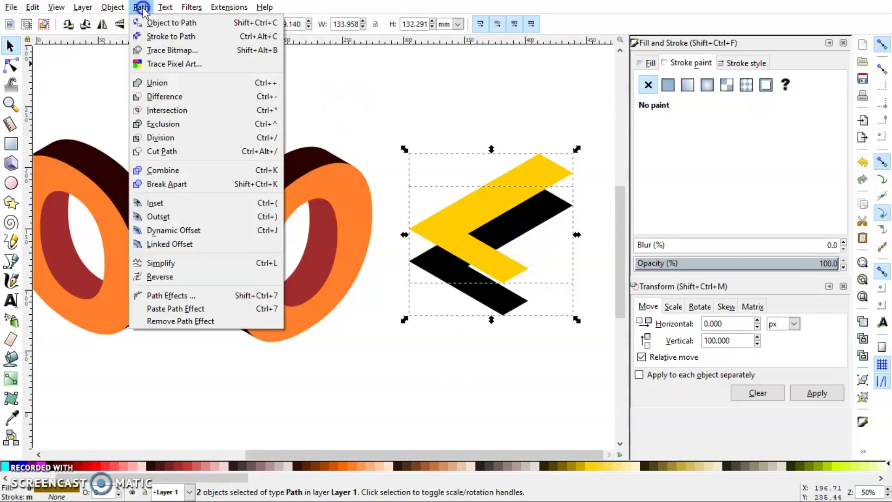
pyautogui.click(163, 137)
pyautogui.click(352, 150)
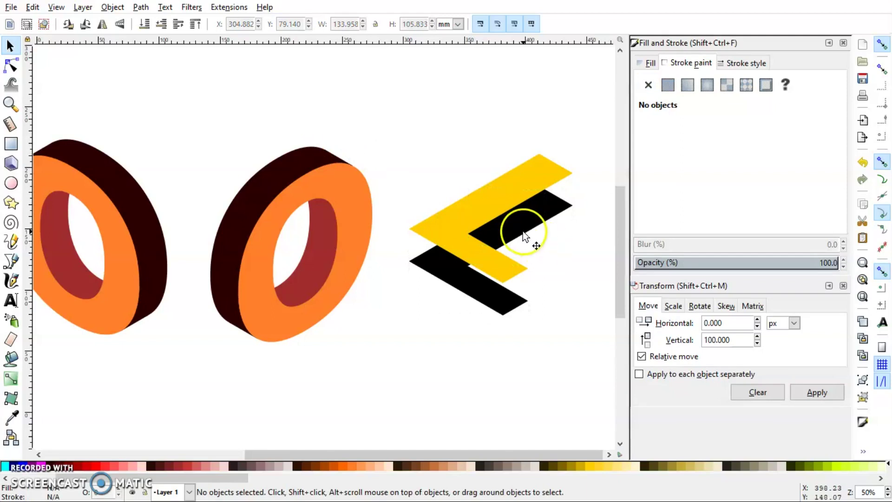
pyautogui.moveTo(519, 234); pyautogui.dragTo(564, 226)
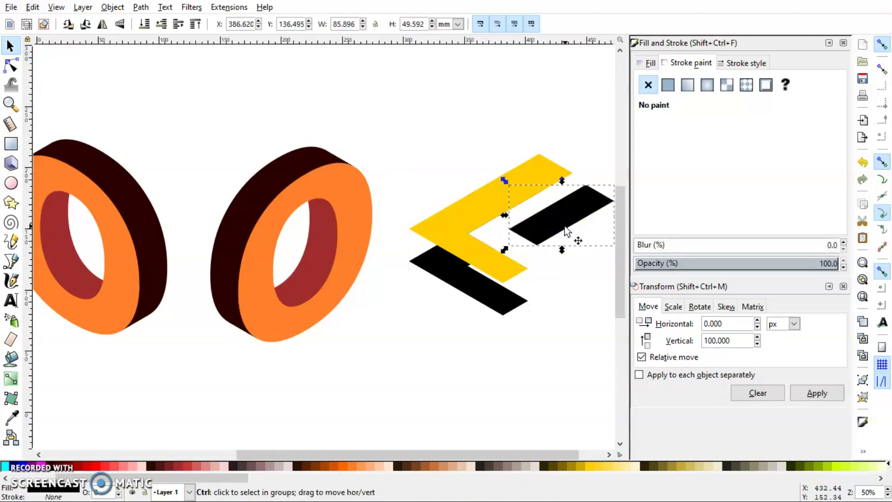
pyautogui.hotkey('ctrl', 'z')
pyautogui.click(464, 159)
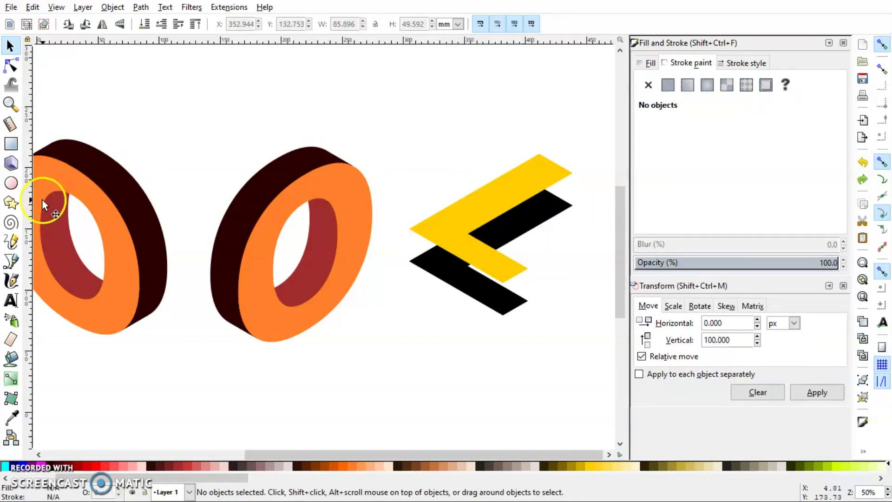
# Add four vertical guides through the L's left edge, inner corners and top-right tip.
pyautogui.moveTo(30, 214); pyautogui.dragTo(411, 234)
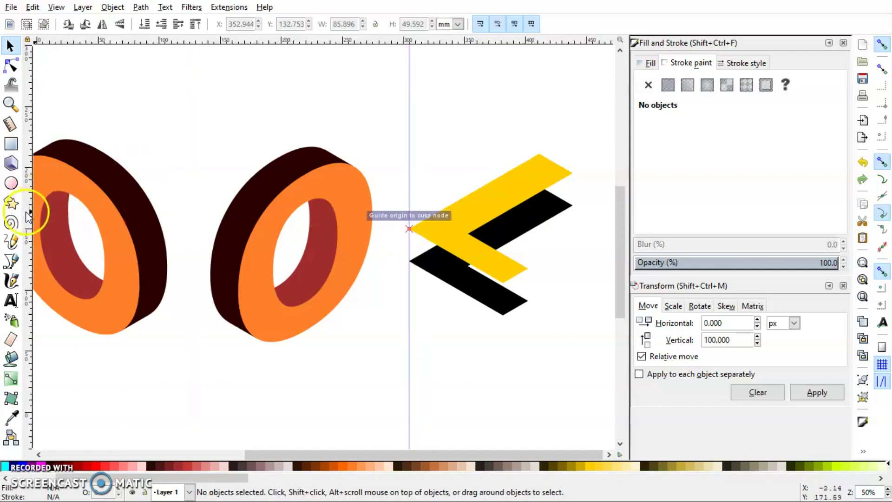
pyautogui.moveTo(28, 216); pyautogui.dragTo(503, 282)
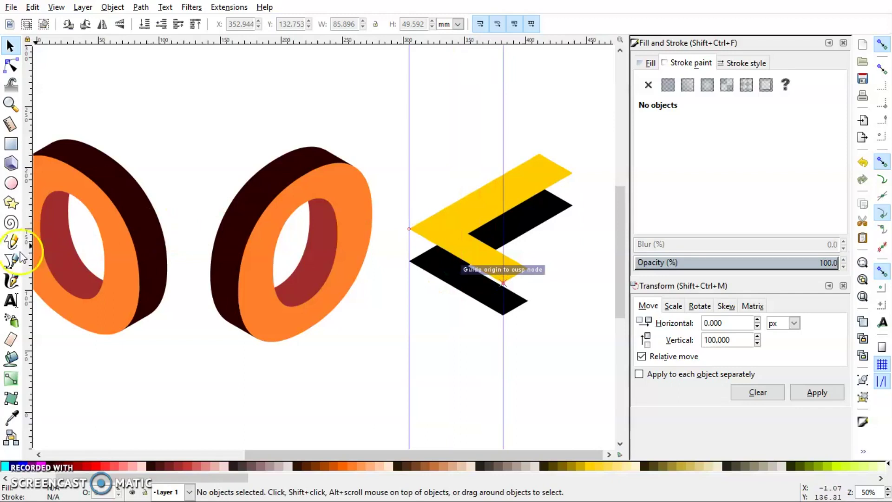
pyautogui.moveTo(23, 256); pyautogui.dragTo(529, 268)
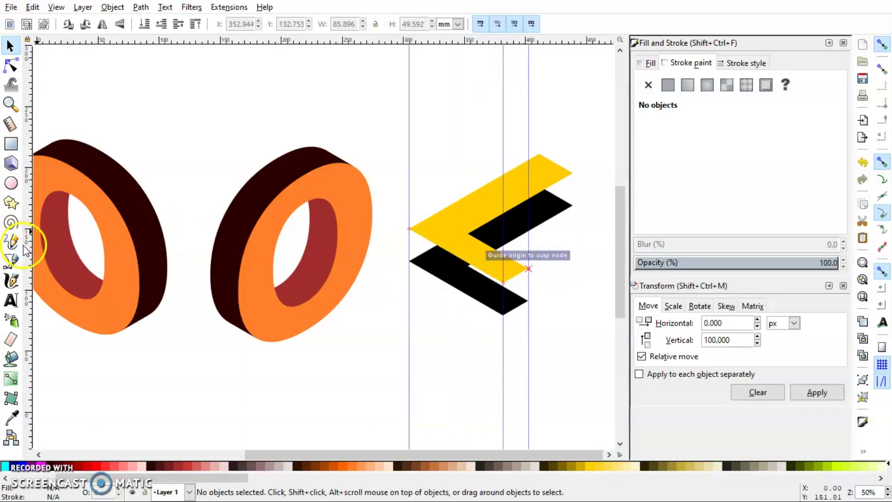
pyautogui.moveTo(27, 251); pyautogui.dragTo(572, 173)
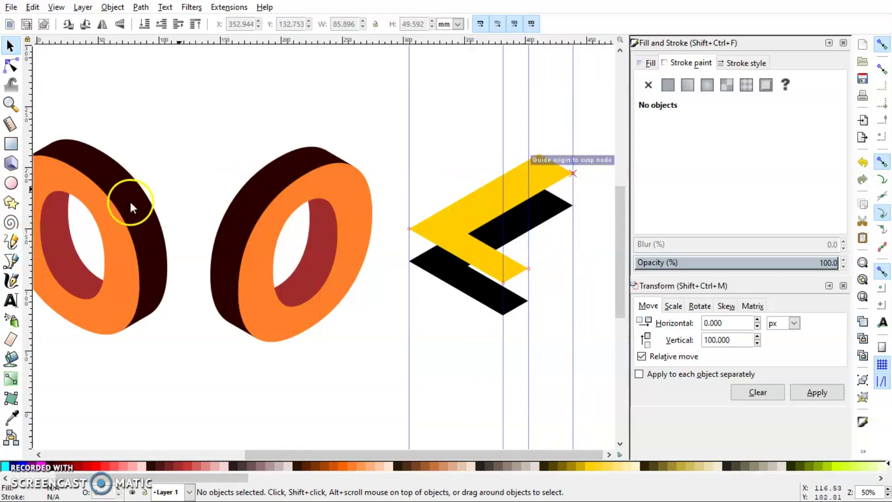
# Draw a black, outline-free side face along the L's lower edge with the Pen tool.
pyautogui.click(10, 261)
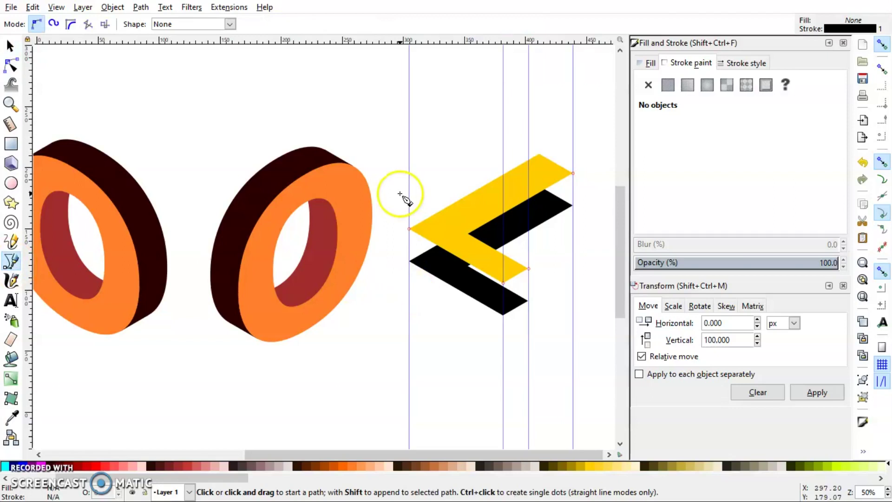
pyautogui.click(408, 229)
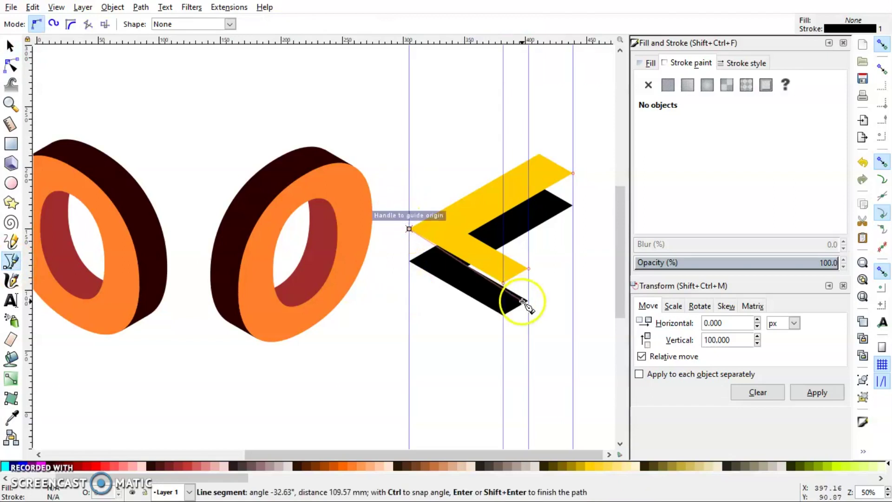
pyautogui.click(503, 283)
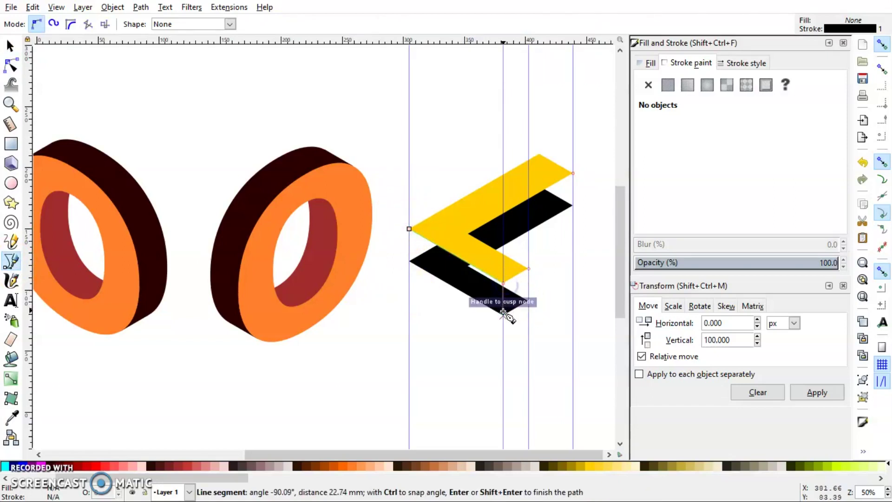
pyautogui.click(503, 316)
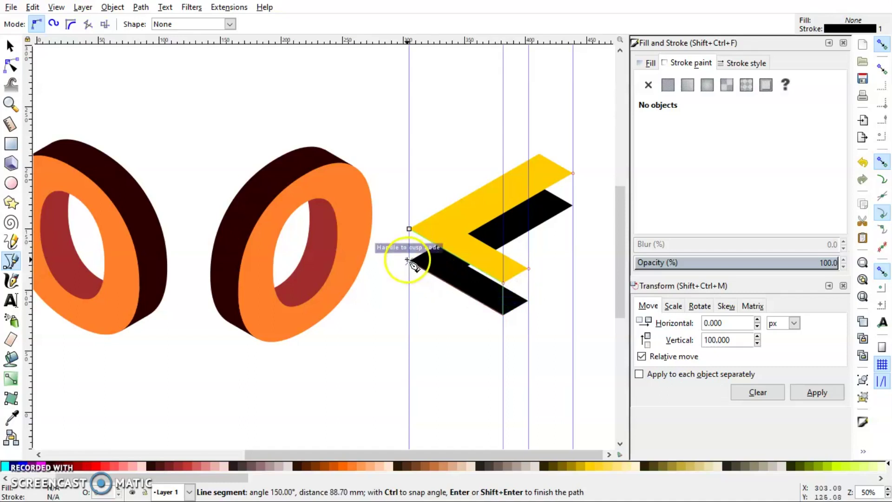
pyautogui.click(409, 261)
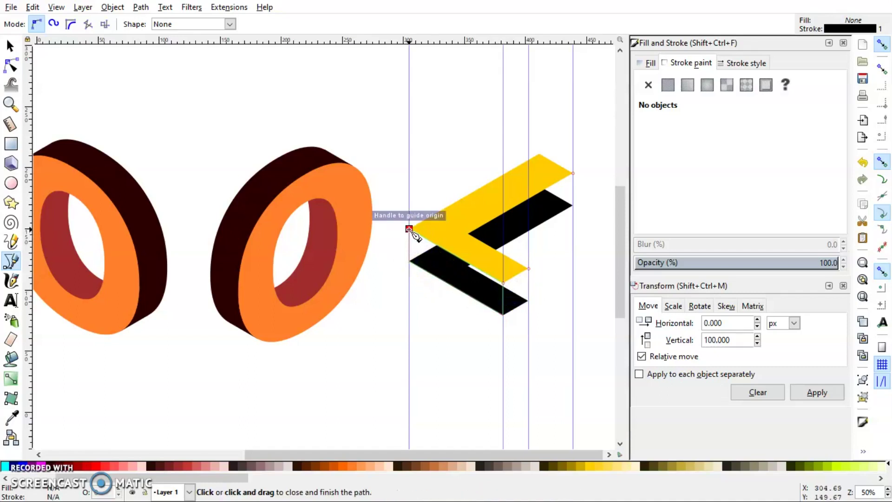
pyautogui.click(408, 230)
pyautogui.press('d')
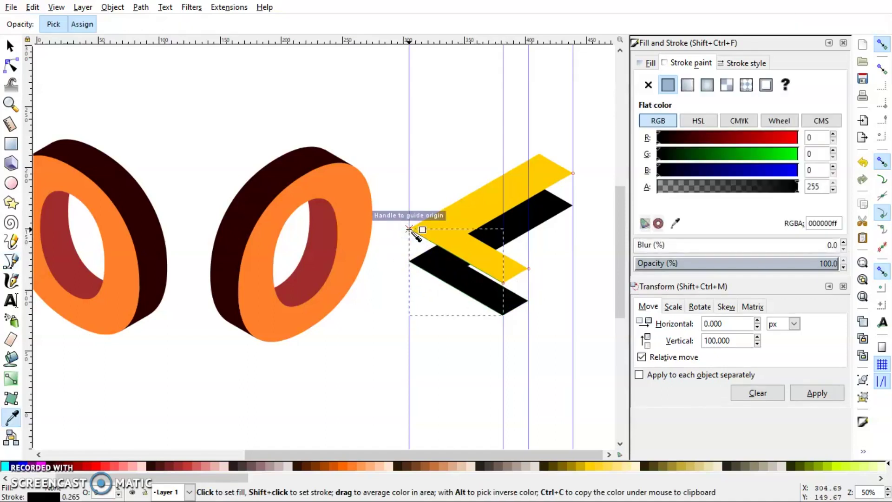
pyautogui.click(420, 240)
pyautogui.press('s')
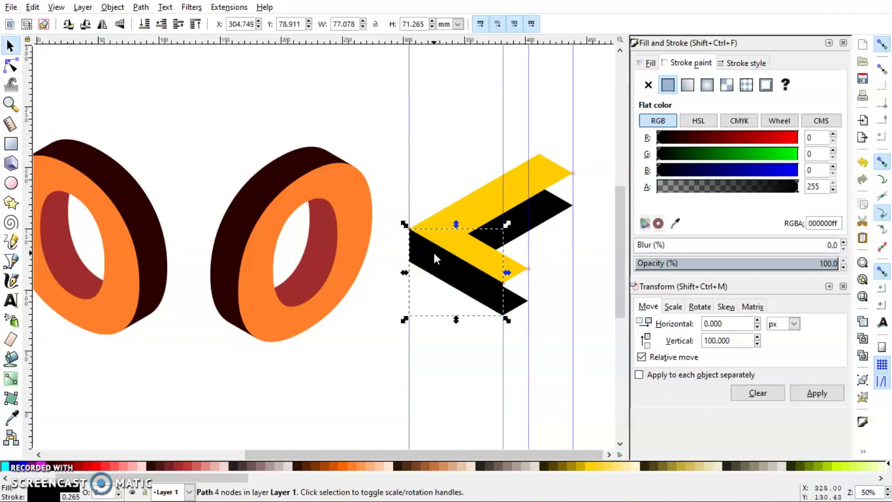
pyautogui.click(648, 85)
pyautogui.click(367, 127)
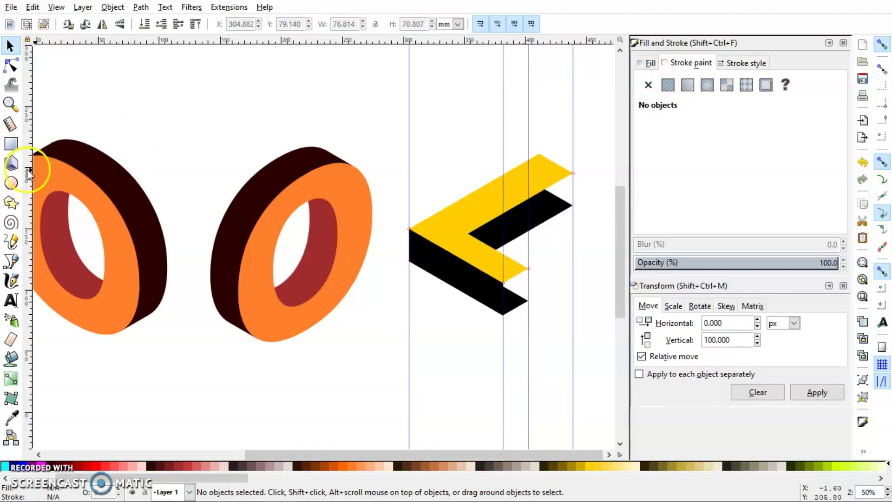
# Draw a four-corner end face at the L's tip and fill it black with the Dropper.
pyautogui.click(12, 261)
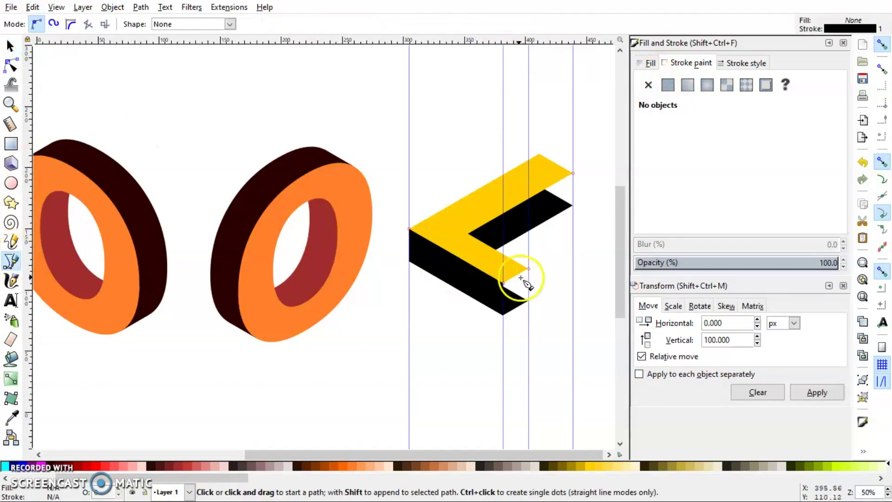
pyautogui.click(507, 284)
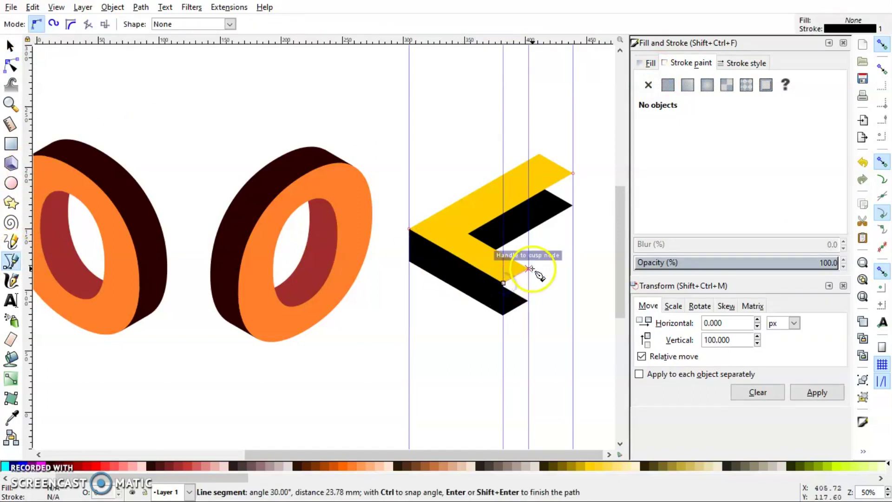
pyautogui.click(528, 268)
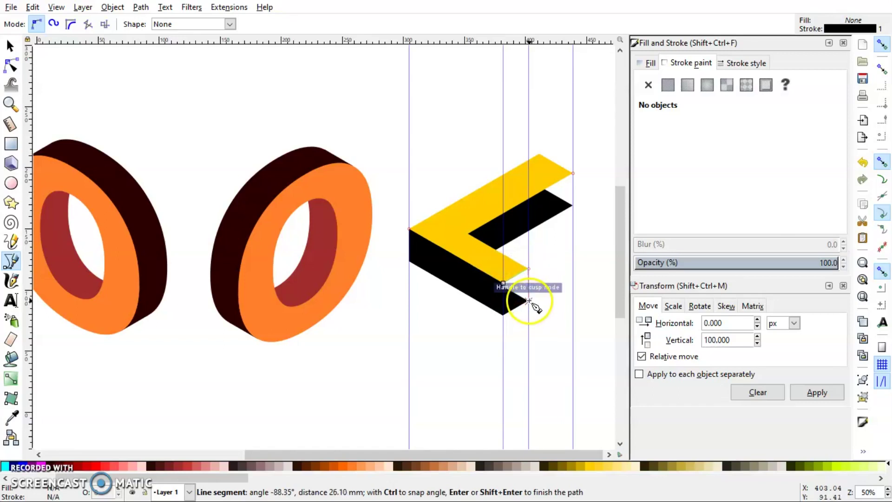
pyautogui.click(529, 301)
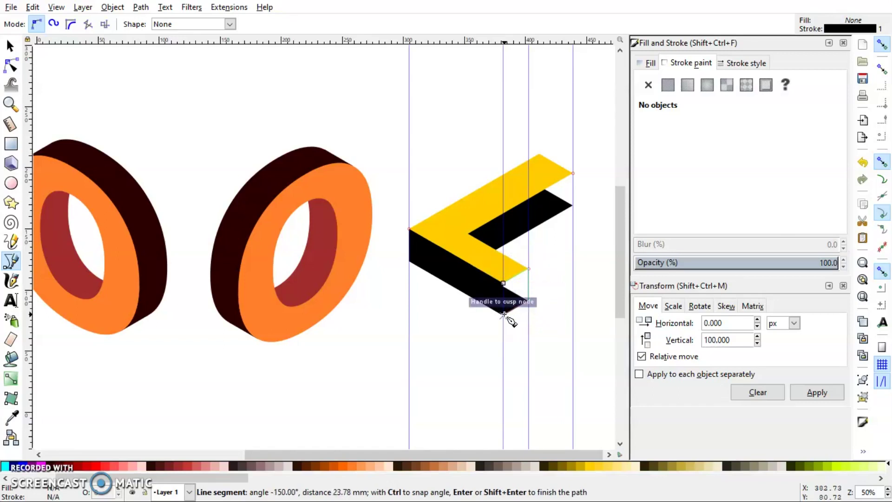
pyautogui.click(503, 315)
pyautogui.click(503, 283)
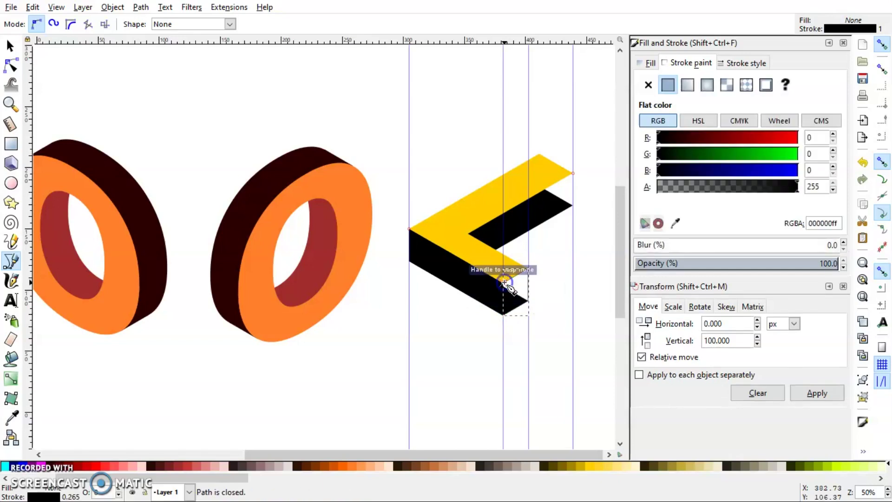
pyautogui.press('d')
pyautogui.click(482, 283)
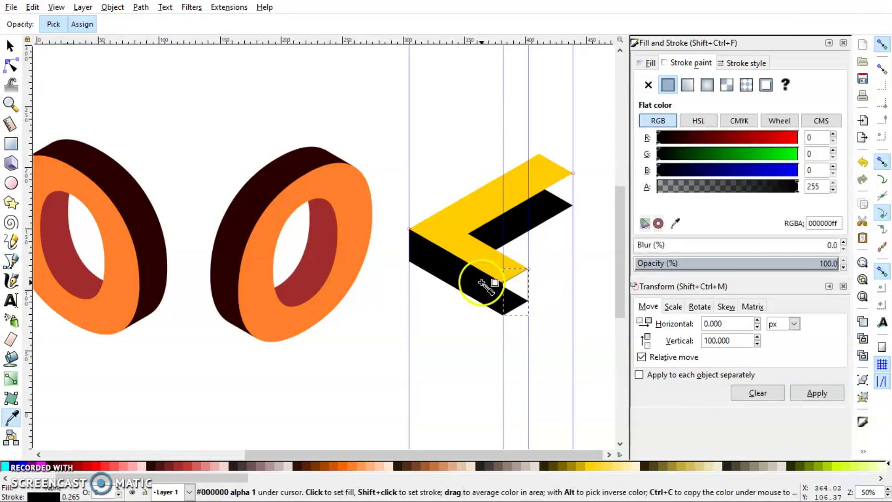
pyautogui.press('s')
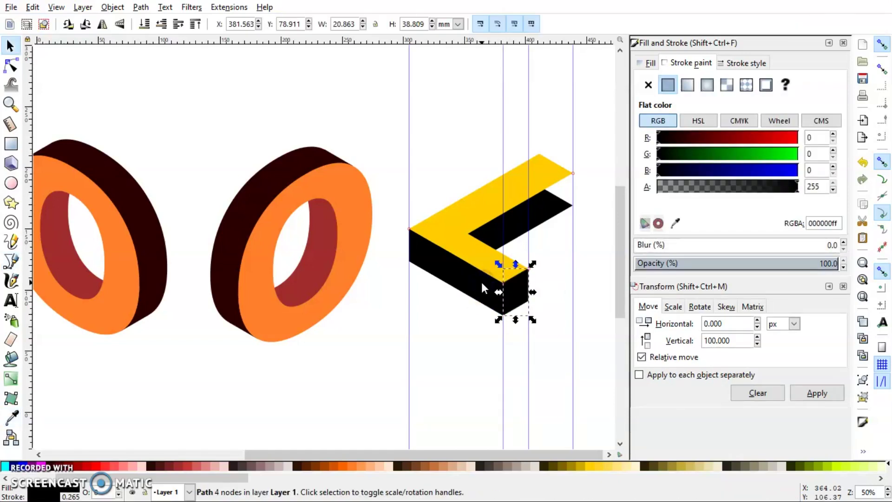
pyautogui.click(539, 253)
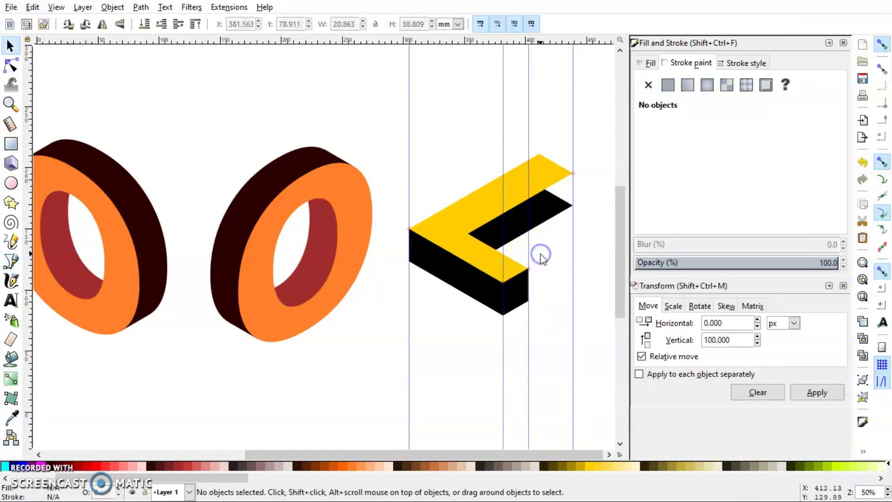
# Recolour the L's inner black side face to dark olive #554400.
pyautogui.click(11, 261)
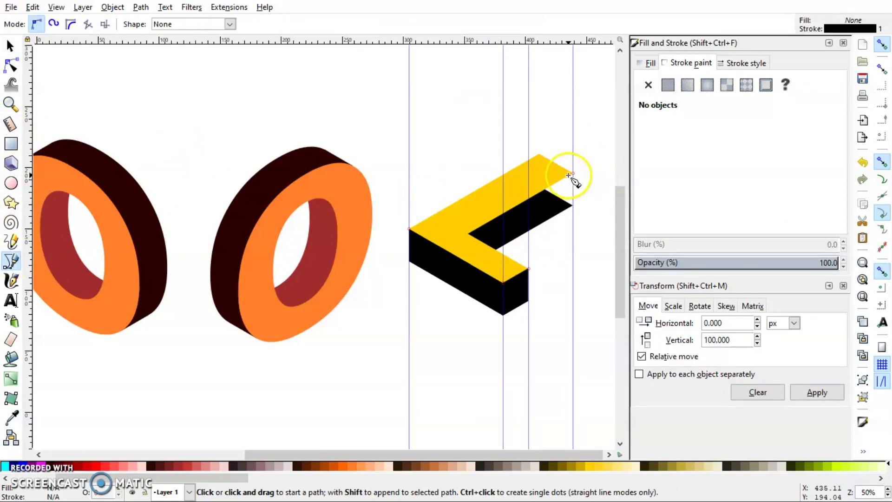
pyautogui.press('s')
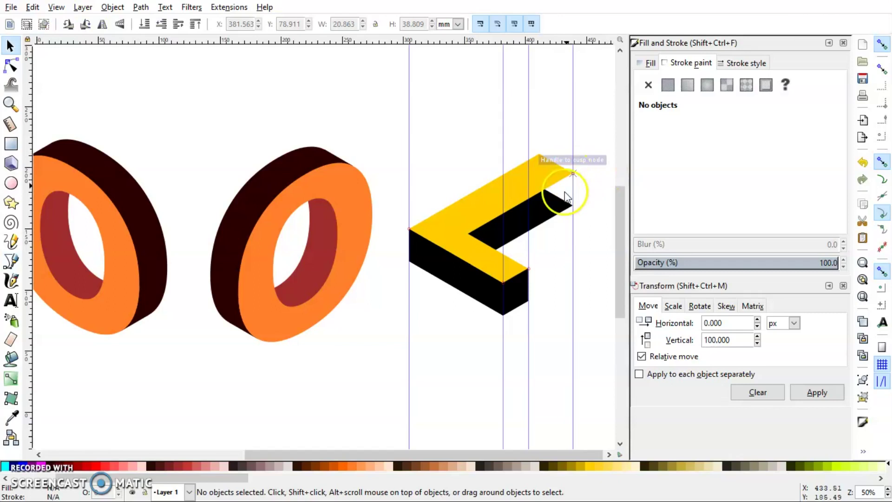
pyautogui.click(560, 216)
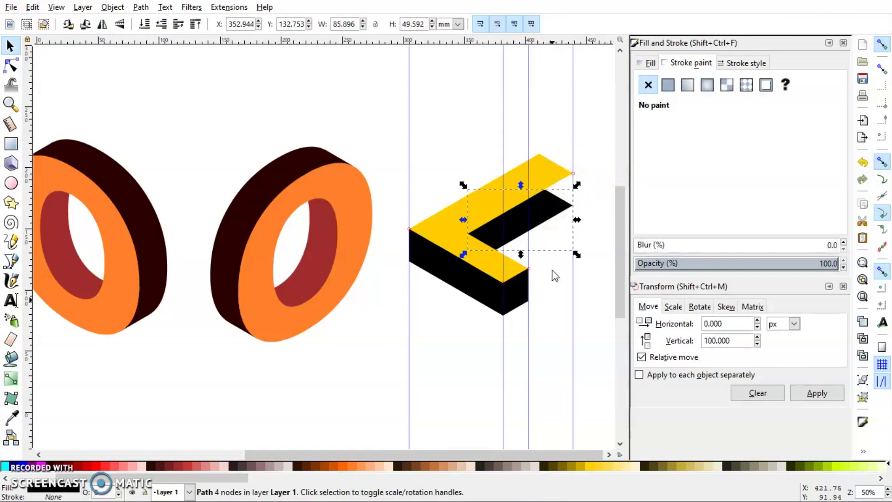
pyautogui.click(553, 464)
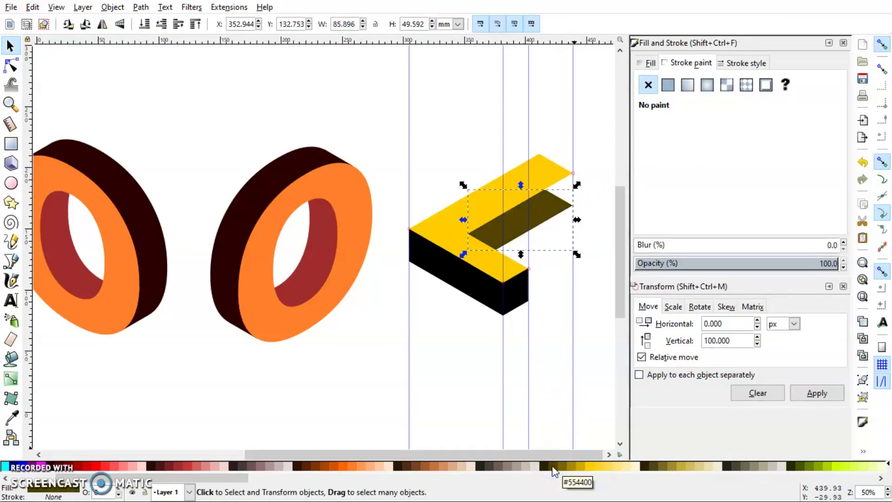
pyautogui.click(589, 386)
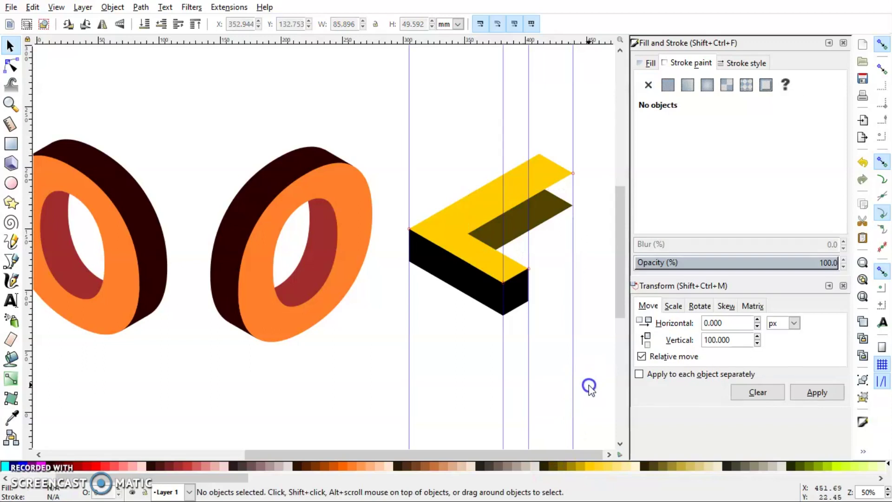
# Draw a closed face from the L's right tip to its inner corner and Dropper-fill it olive.
pyautogui.click(11, 262)
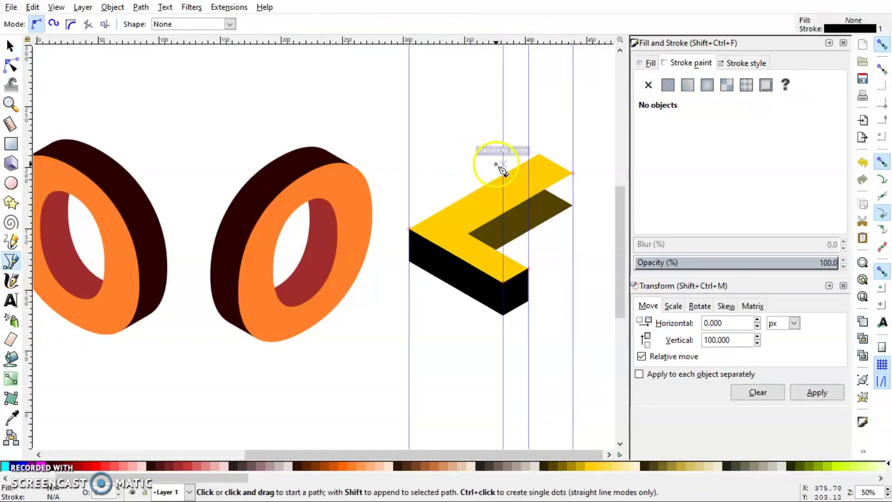
pyautogui.click(574, 172)
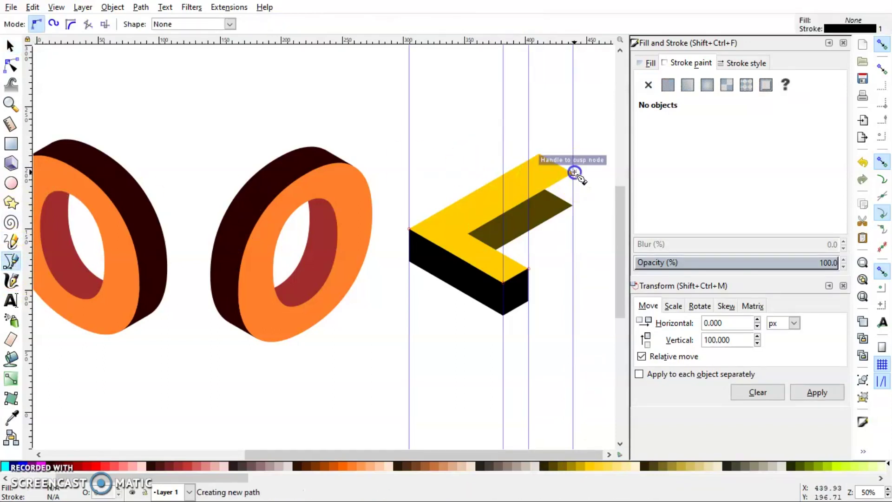
pyautogui.click(574, 204)
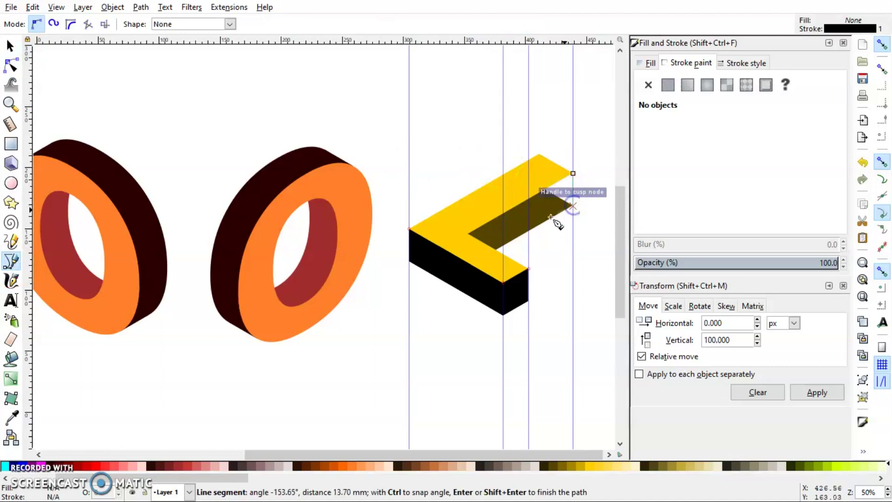
pyautogui.click(497, 251)
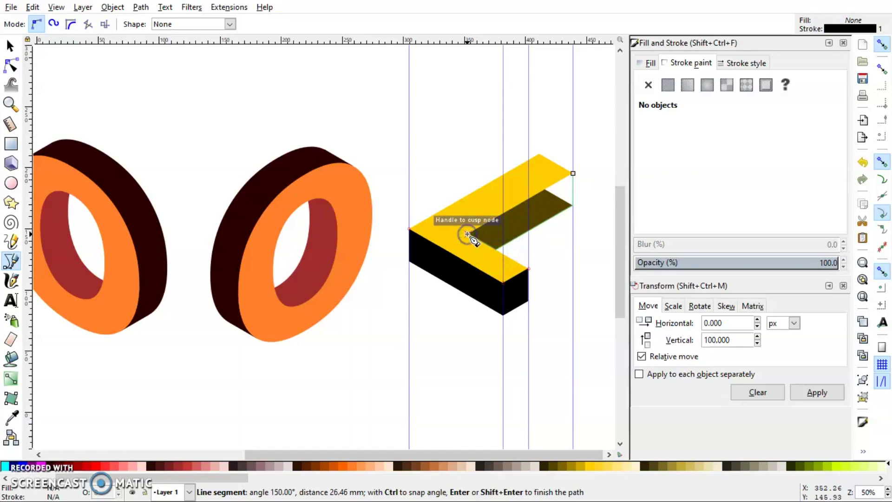
pyautogui.click(467, 235)
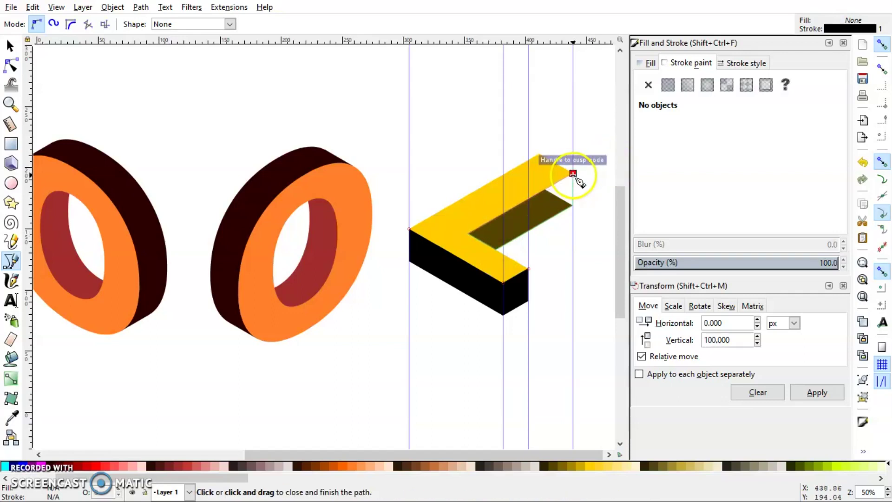
pyautogui.click(573, 175)
pyautogui.press('d')
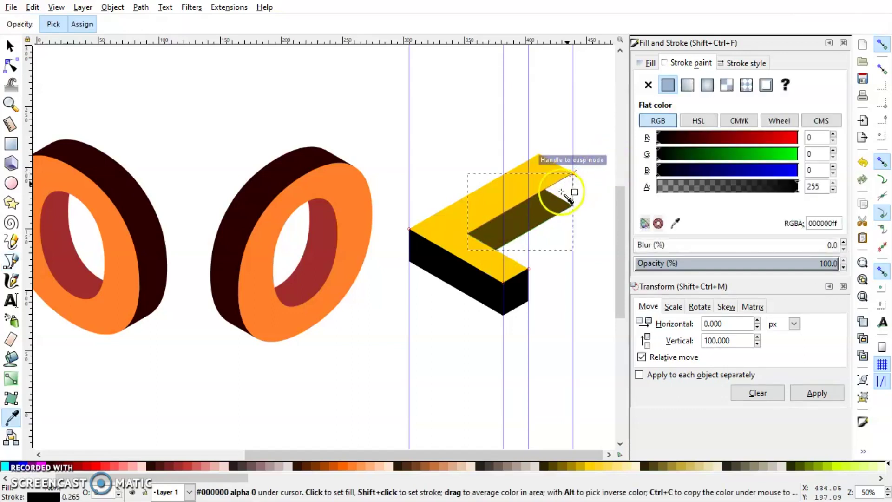
pyautogui.click(559, 200)
pyautogui.press('s')
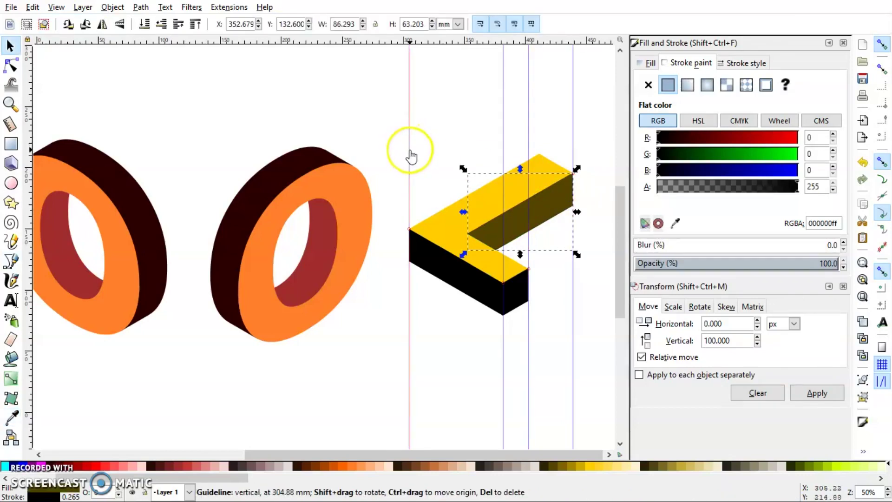
# Delete the five vertical guides around the L and zoom out to 25% to show COOL.
pyautogui.press('Delete')
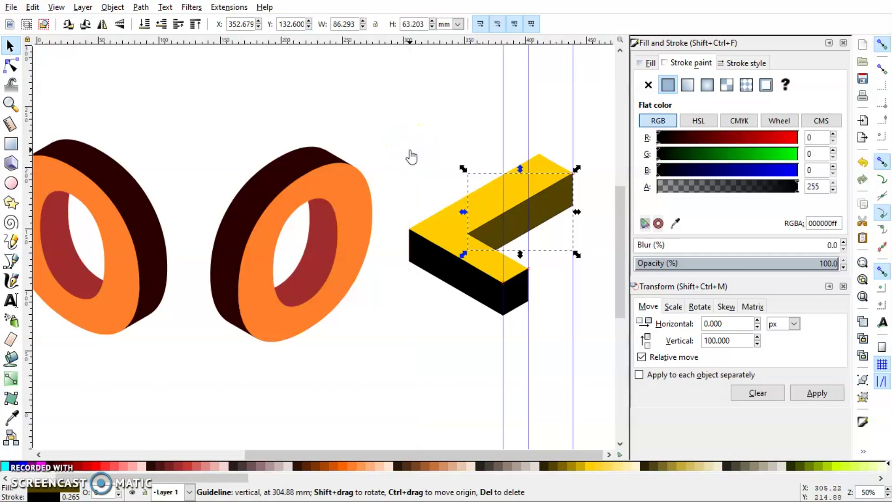
pyautogui.click(504, 155)
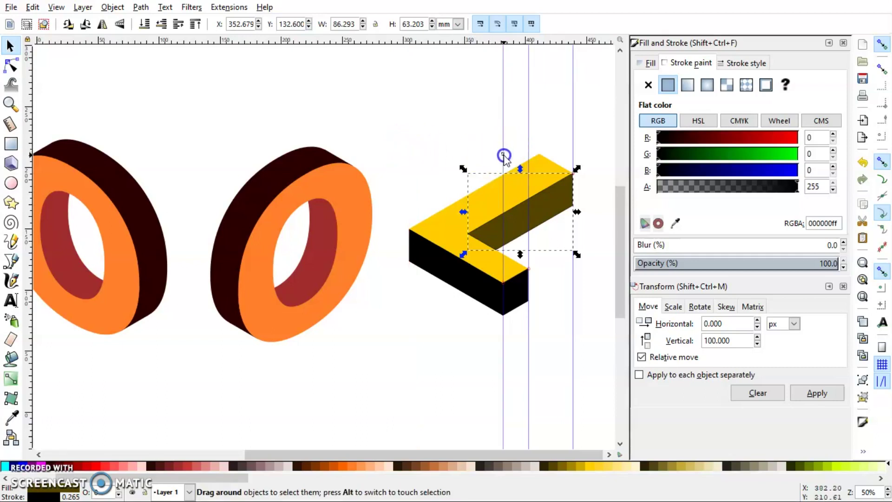
pyautogui.press('Delete')
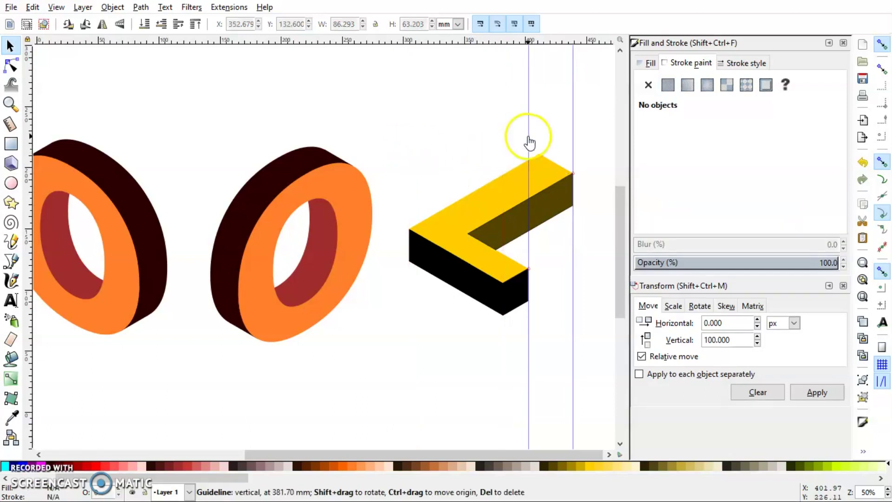
pyautogui.press('Delete')
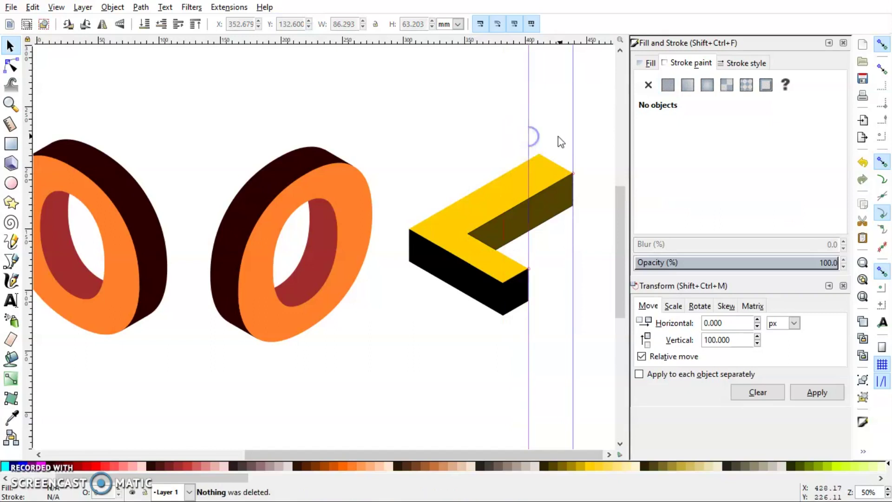
pyautogui.press('Delete')
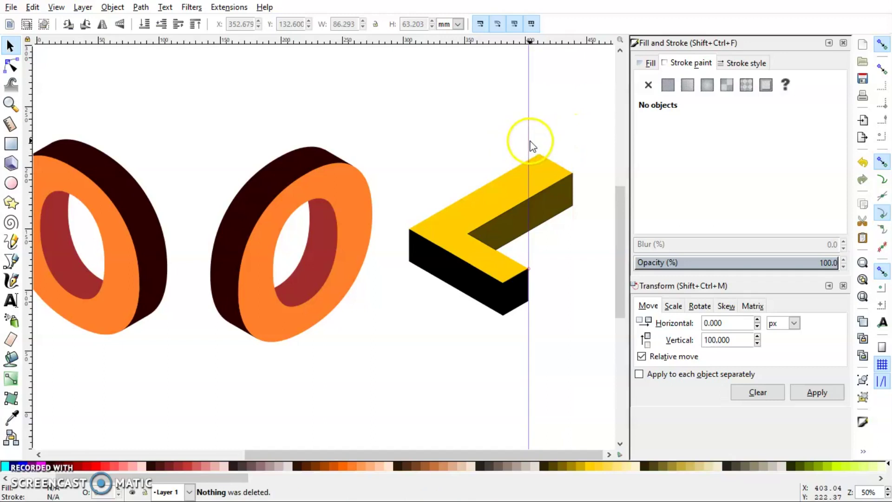
pyautogui.press('Delete')
pyautogui.press('-')
pyautogui.press('-')
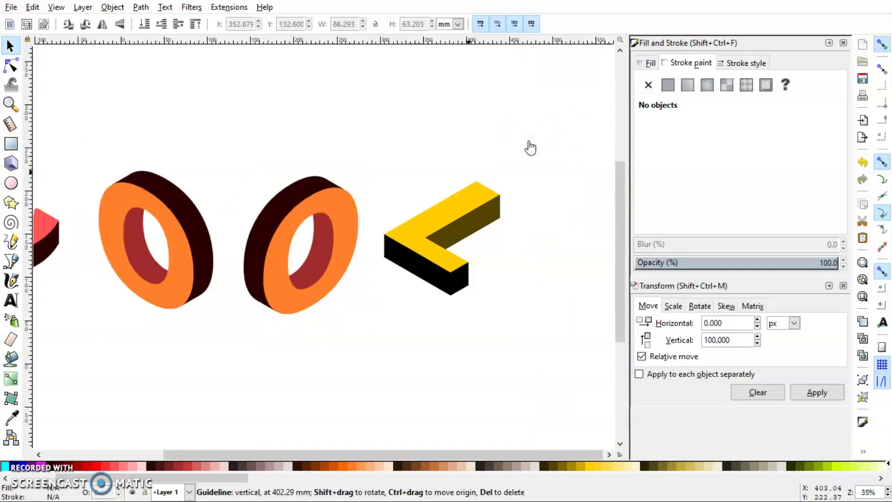